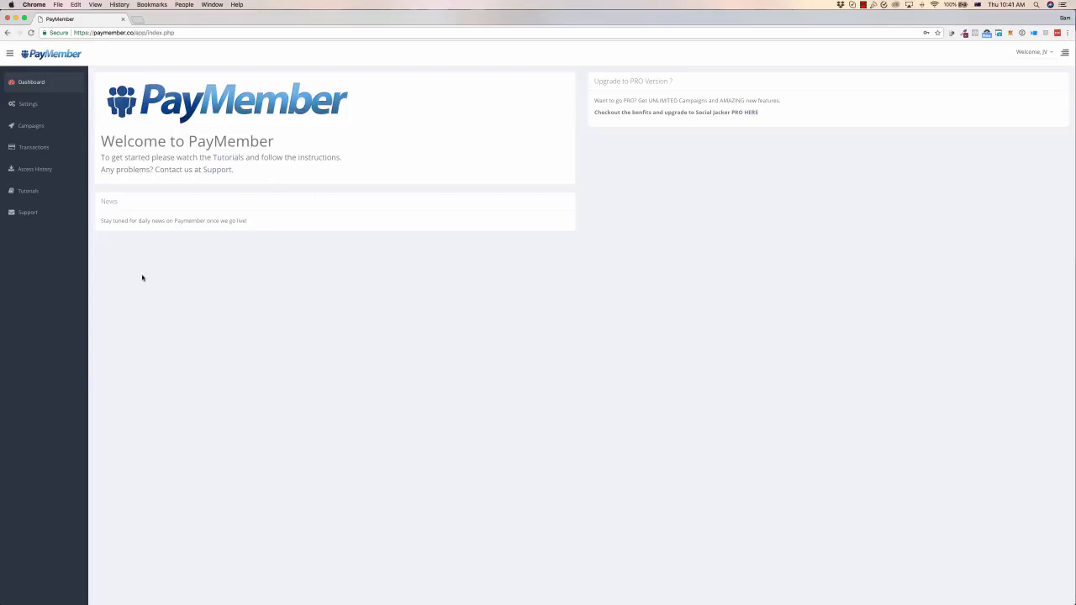
# Look over the PayMember settings and campaigns pages and return to the dashboard
pyautogui.click(42, 105)
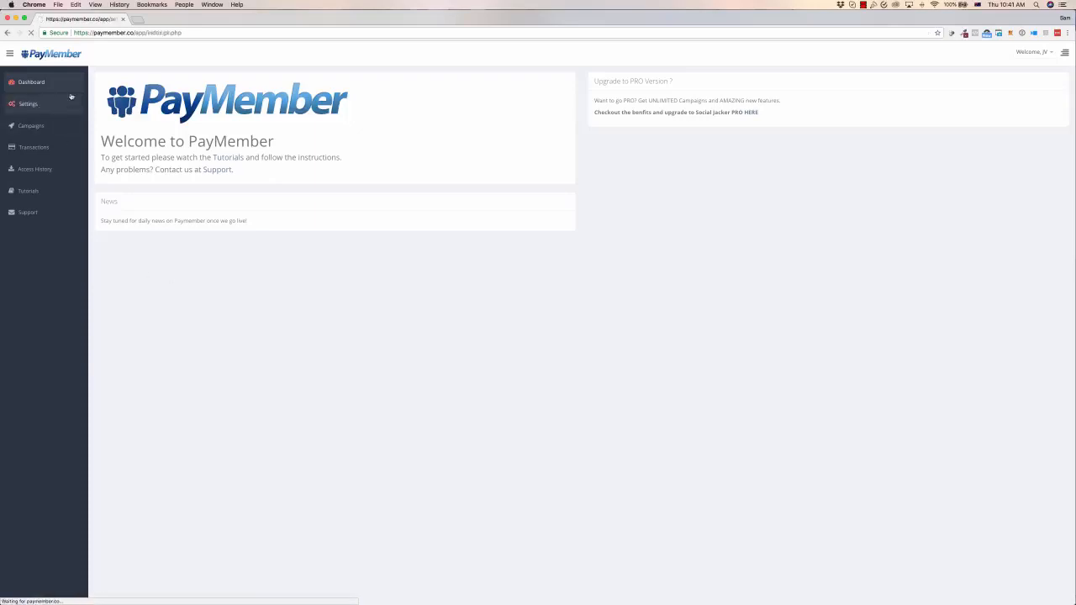
pyautogui.click(28, 127)
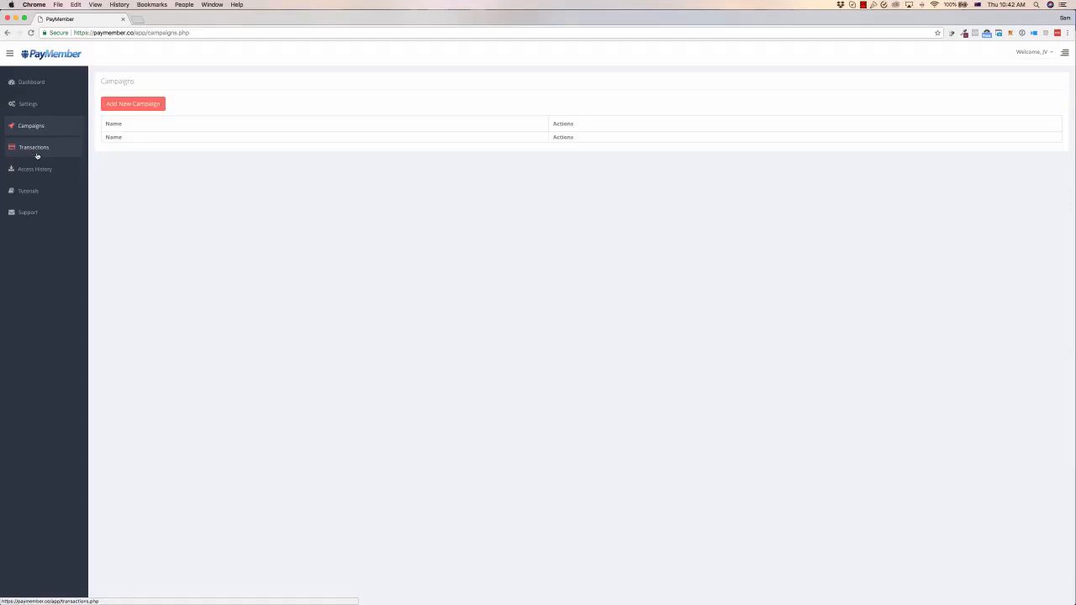
pyautogui.click(38, 84)
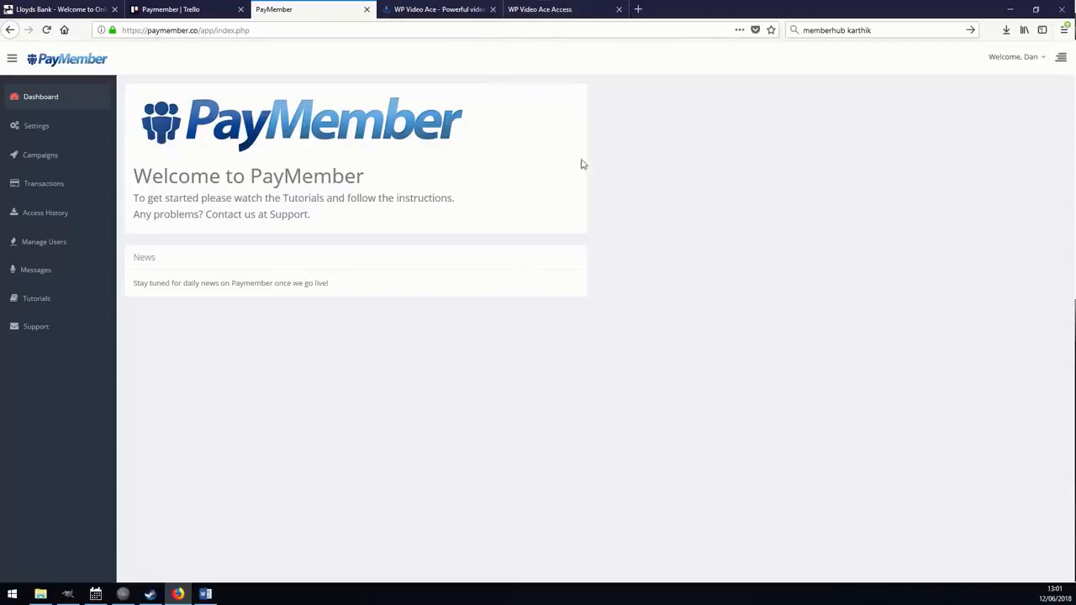
# Examine the WP Video Ace members page from the download links to the unannounced bonuses, along with its web address
pyautogui.click(586, 12)
pyautogui.scroll(-20, 294, 252)
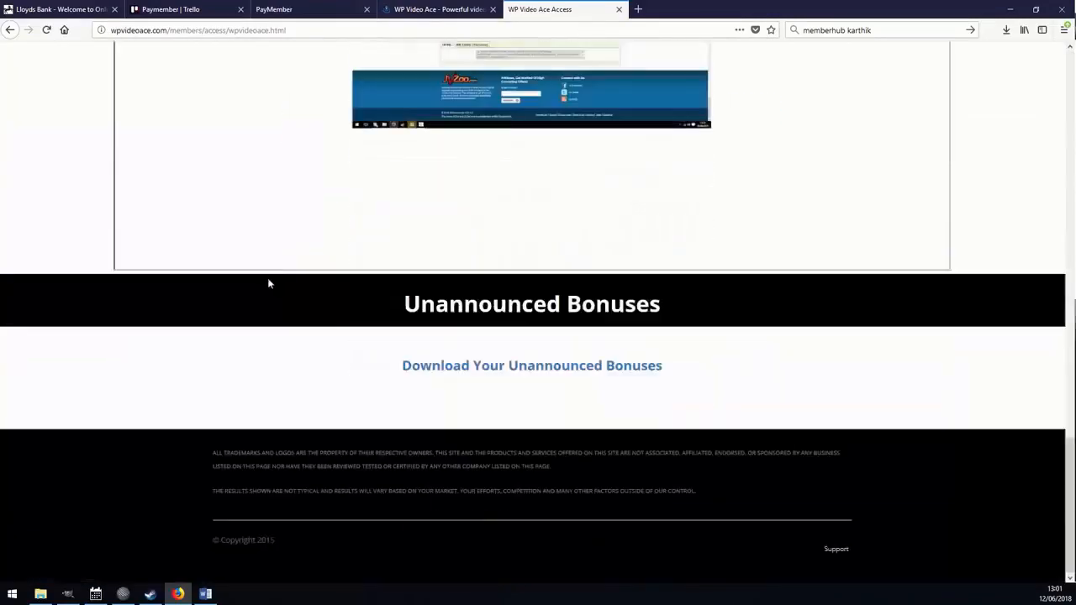
pyautogui.scroll(20, 267, 281)
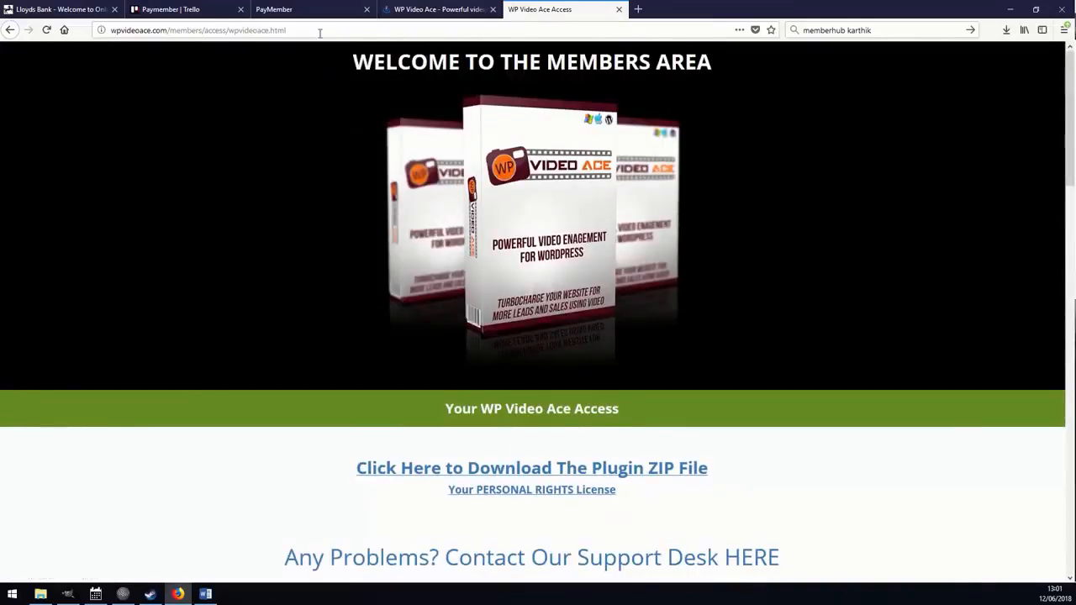
pyautogui.moveTo(313, 31); pyautogui.dragTo(257, 30)
pyautogui.moveTo(66, 20); pyautogui.dragTo(64, 22)
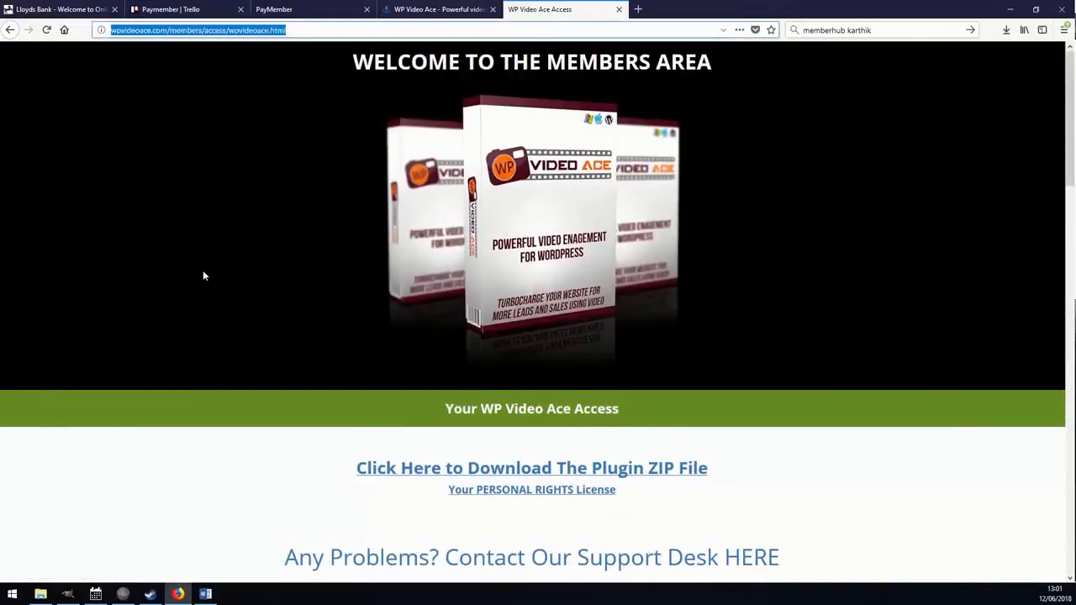
pyautogui.click(203, 275)
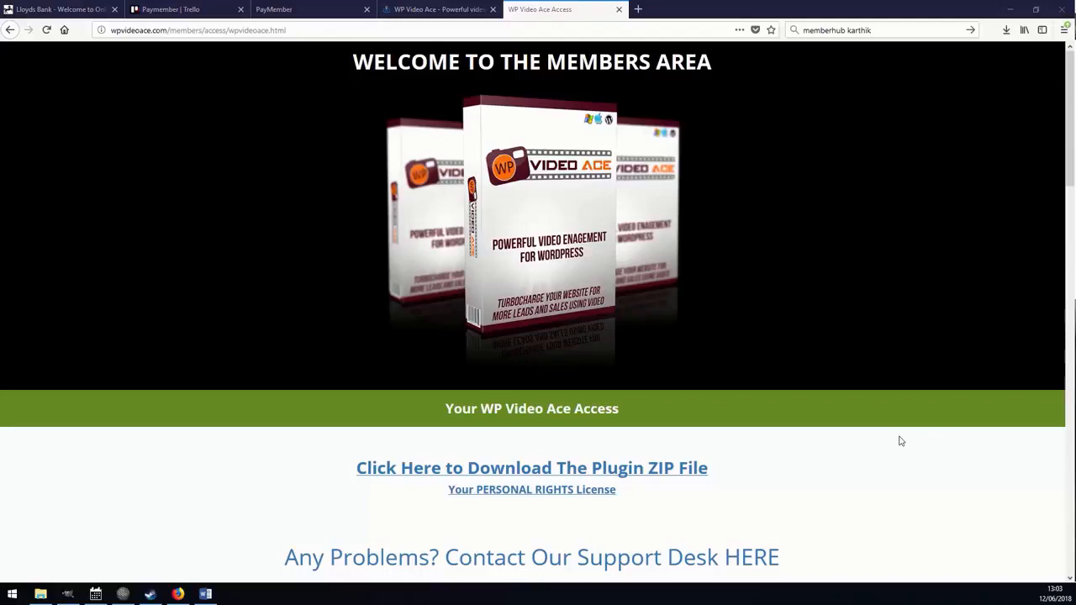
pyautogui.scroll(-8, 459, 299)
pyautogui.scroll(8, 446, 307)
pyautogui.moveTo(124, 31); pyautogui.dragTo(175, 84)
# Look through the WP Video Ace sales page and follow its Get Started Now link to the purchase section
pyautogui.click(449, 9)
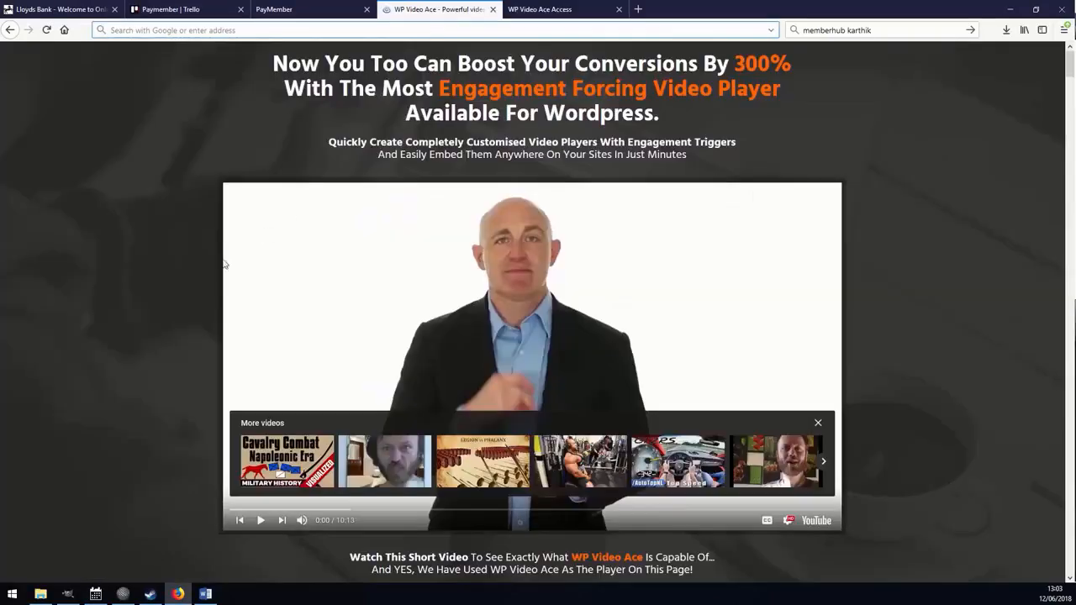
pyautogui.scroll(-10, 225, 266)
pyautogui.scroll(4, 326, 299)
pyautogui.scroll(2, 349, 336)
pyautogui.scroll(-6, 461, 308)
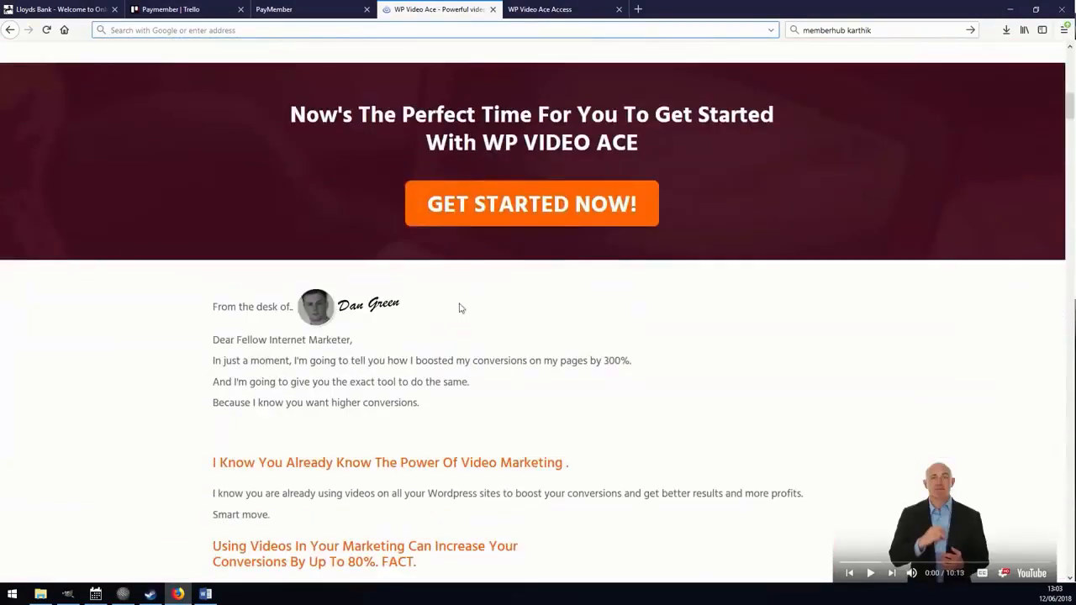
pyautogui.click(492, 221)
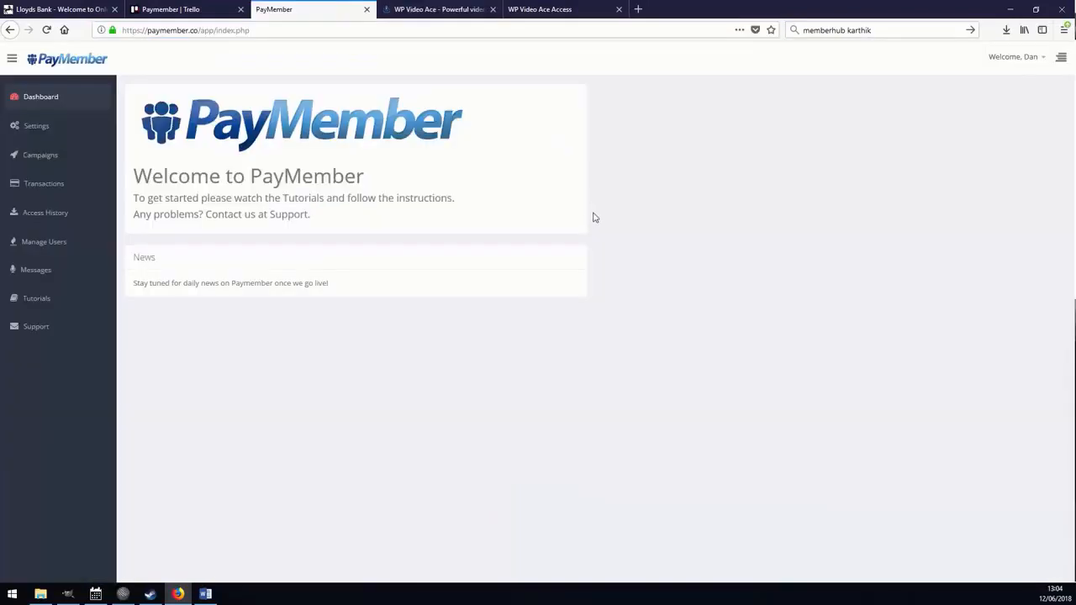
# Add a new PayMember campaign and name it WP Video Ace
pyautogui.click(54, 164)
pyautogui.click(198, 134)
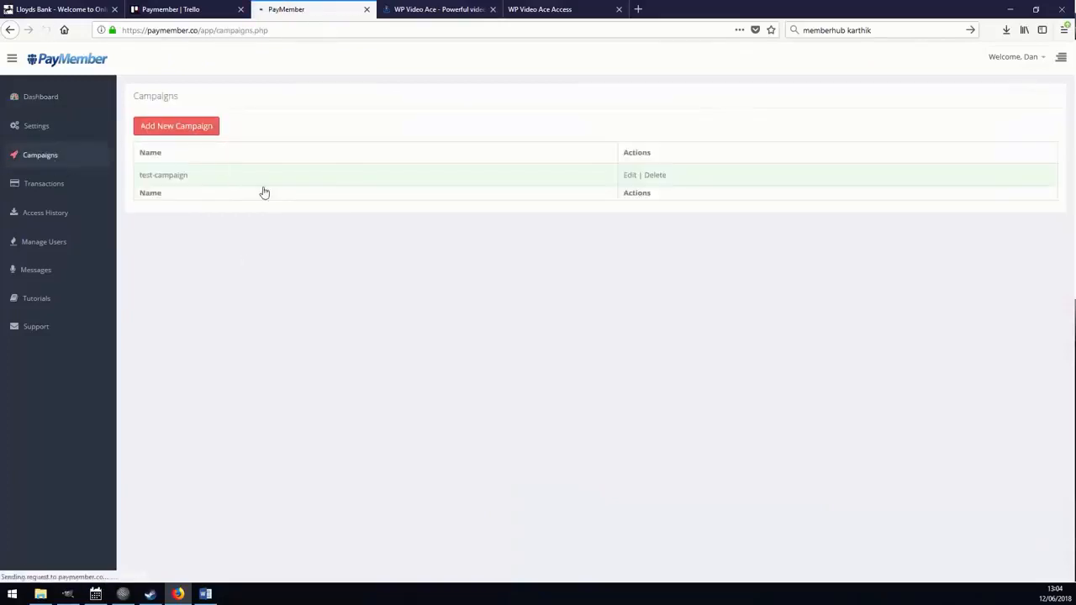
pyautogui.click(352, 124)
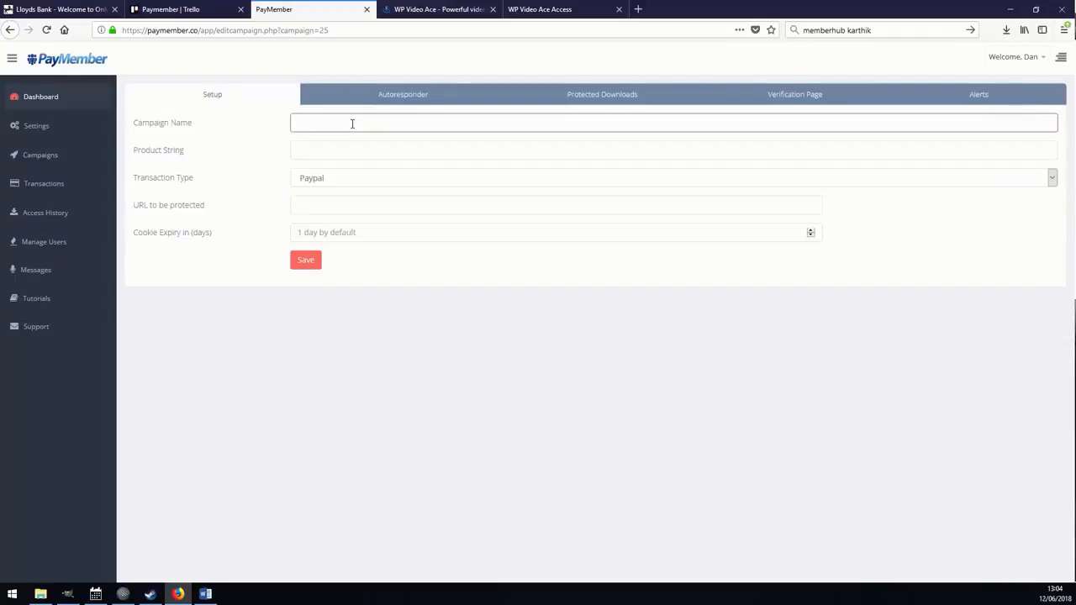
pyautogui.write('WP V')
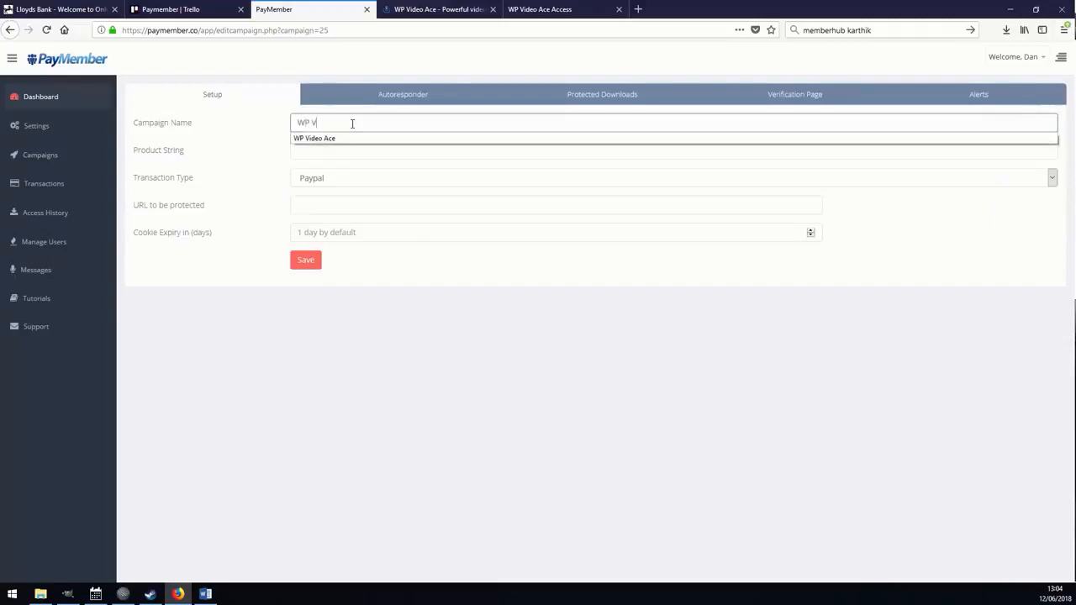
pyautogui.write('id')
pyautogui.click(336, 137)
# Review the purchase section of the WP Video Ace sales page and the members page, and return to the campaign setup
pyautogui.click(459, 8)
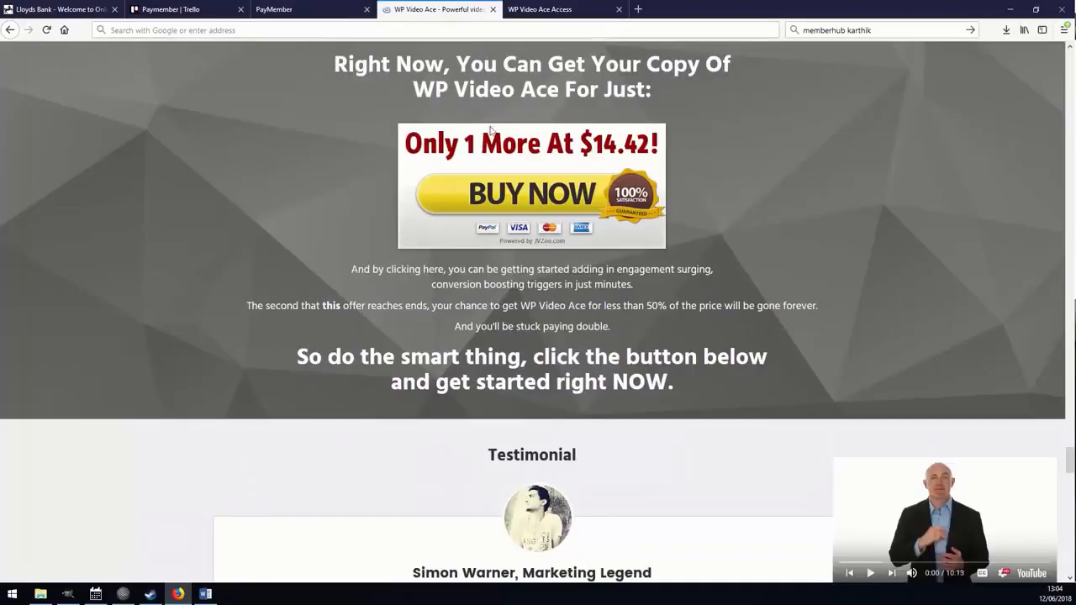
pyautogui.click(320, 9)
pyautogui.click(540, 9)
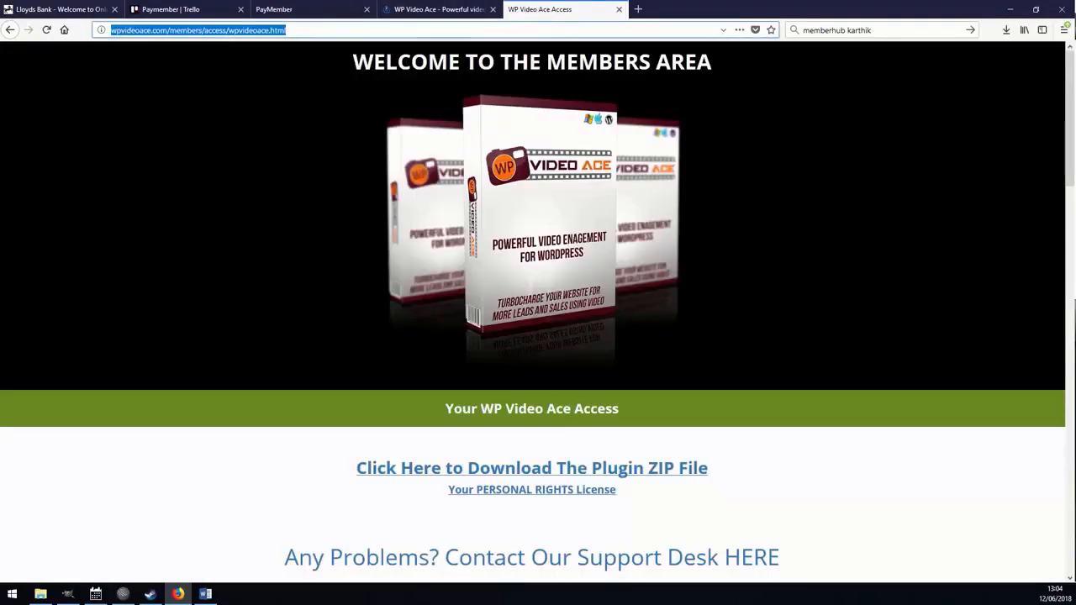
pyautogui.click(303, 9)
pyautogui.click(421, 8)
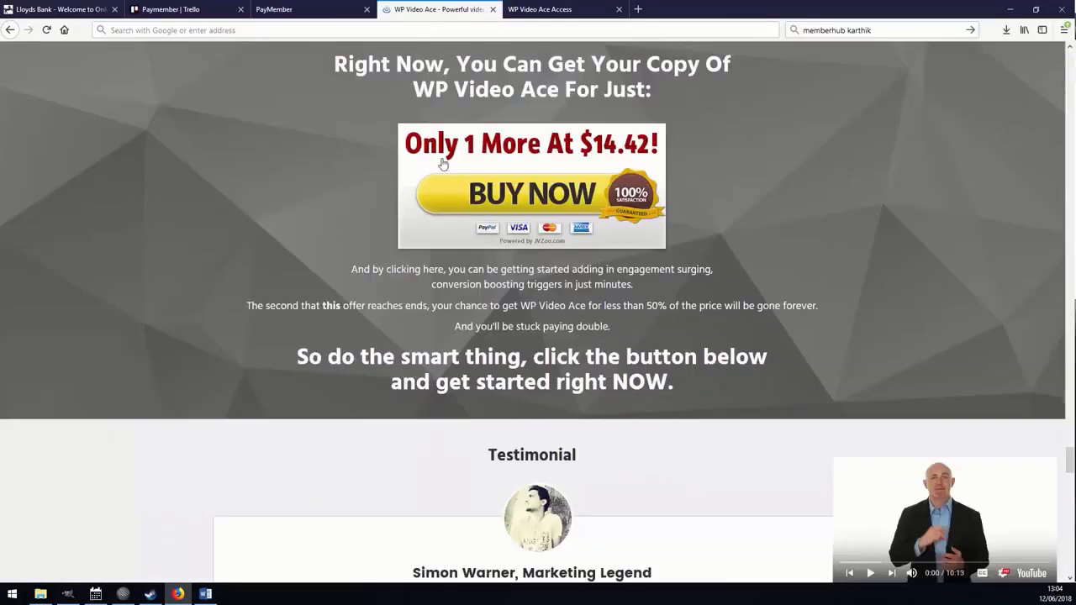
pyautogui.scroll(2, 582, 185)
pyautogui.scroll(-6, 423, 190)
pyautogui.scroll(5, 413, 171)
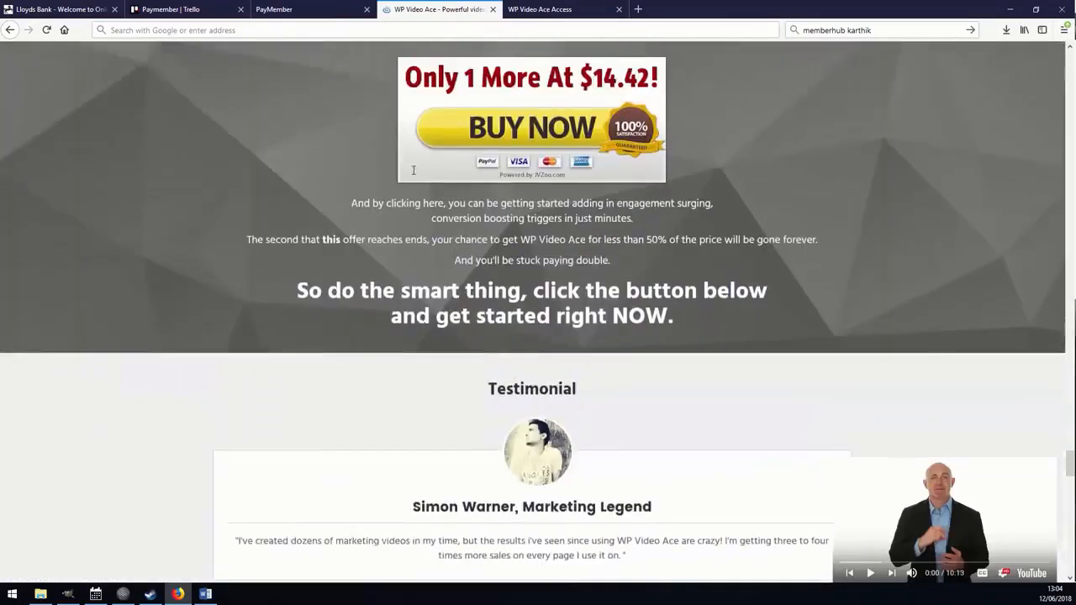
pyautogui.click(277, 9)
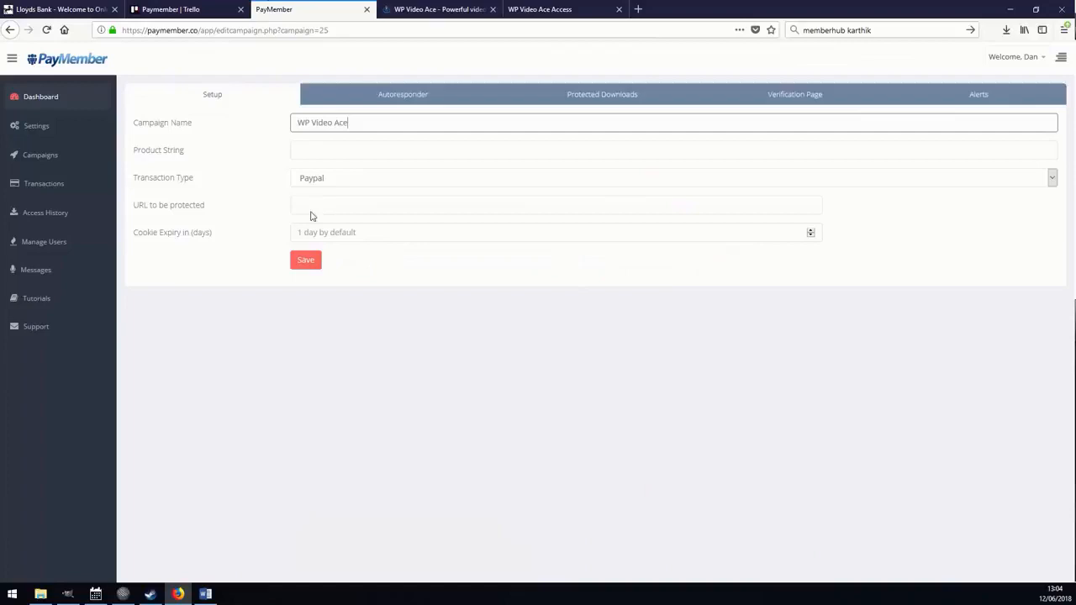
# Set the campaign's transaction type to JVZoo
pyautogui.click(314, 151)
pyautogui.click(348, 177)
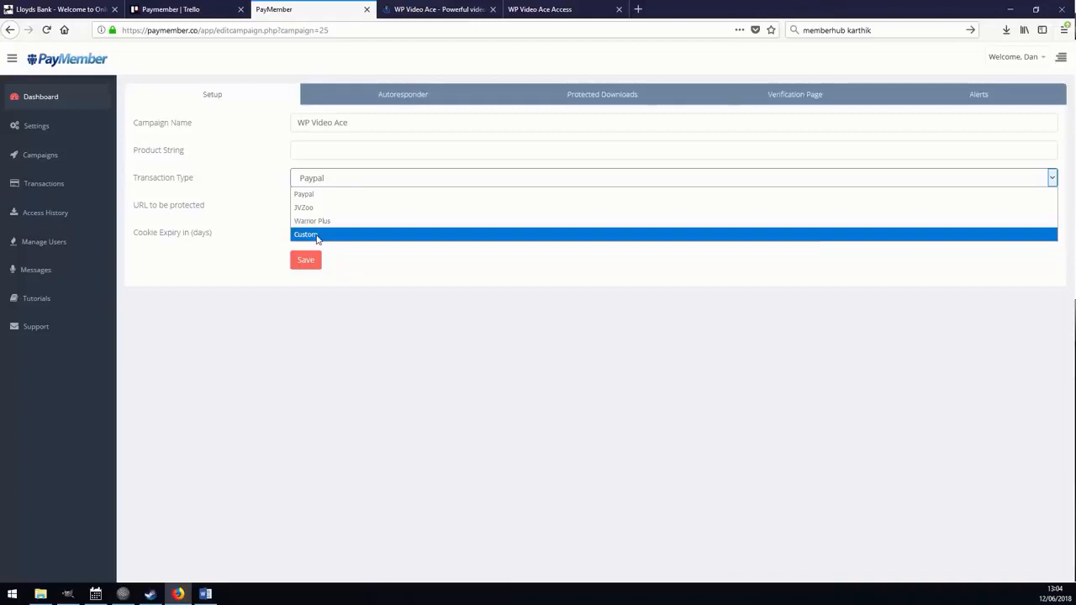
pyautogui.click(314, 208)
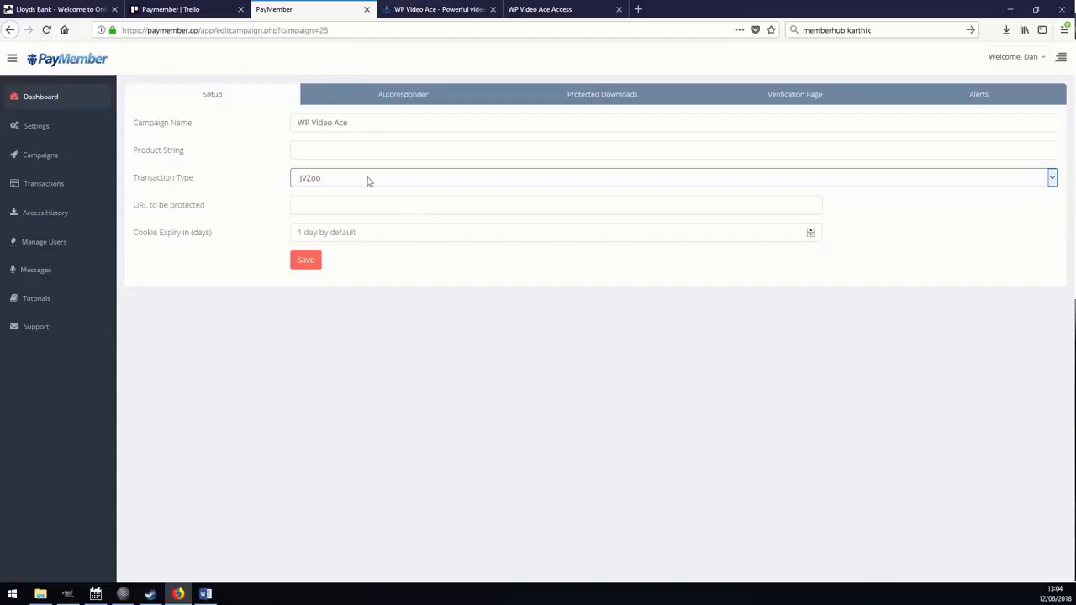
pyautogui.click(340, 150)
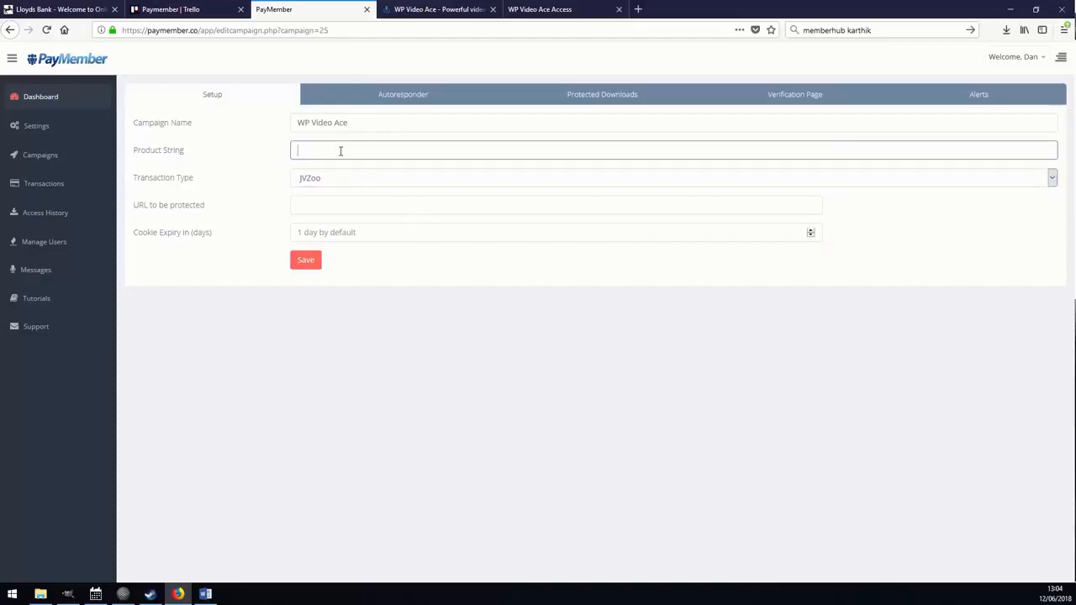
# Copy the WP Video Ace members page address into the campaign's URL to be protected
pyautogui.click(538, 9)
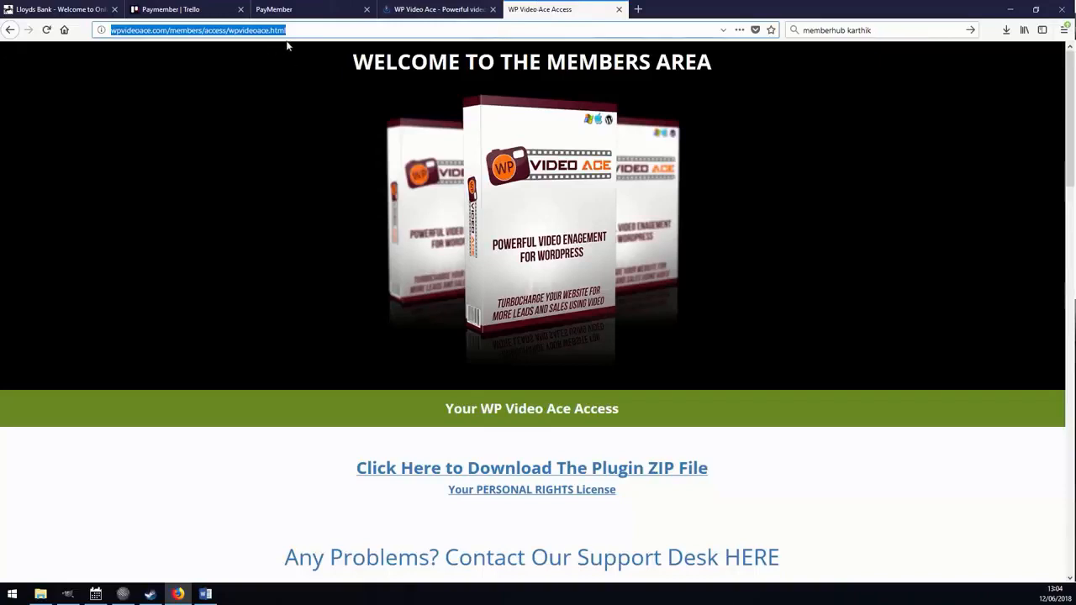
pyautogui.moveTo(286, 31); pyautogui.dragTo(107, 30)
pyautogui.rightClick(155, 32)
pyautogui.click(182, 67)
pyautogui.click(278, 9)
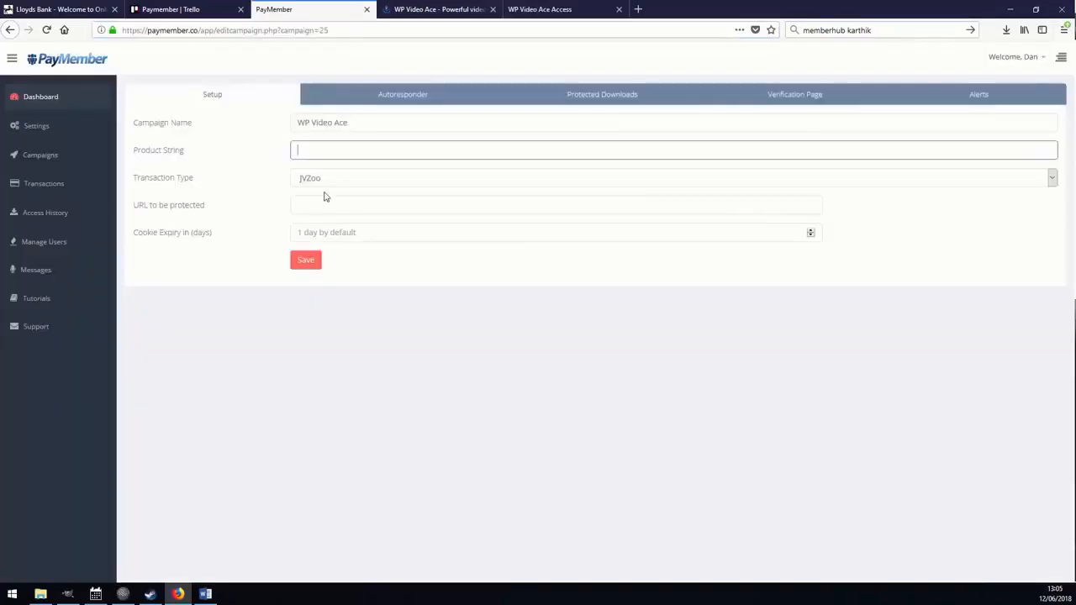
pyautogui.click(324, 205)
pyautogui.rightClick(326, 205)
pyautogui.click(363, 252)
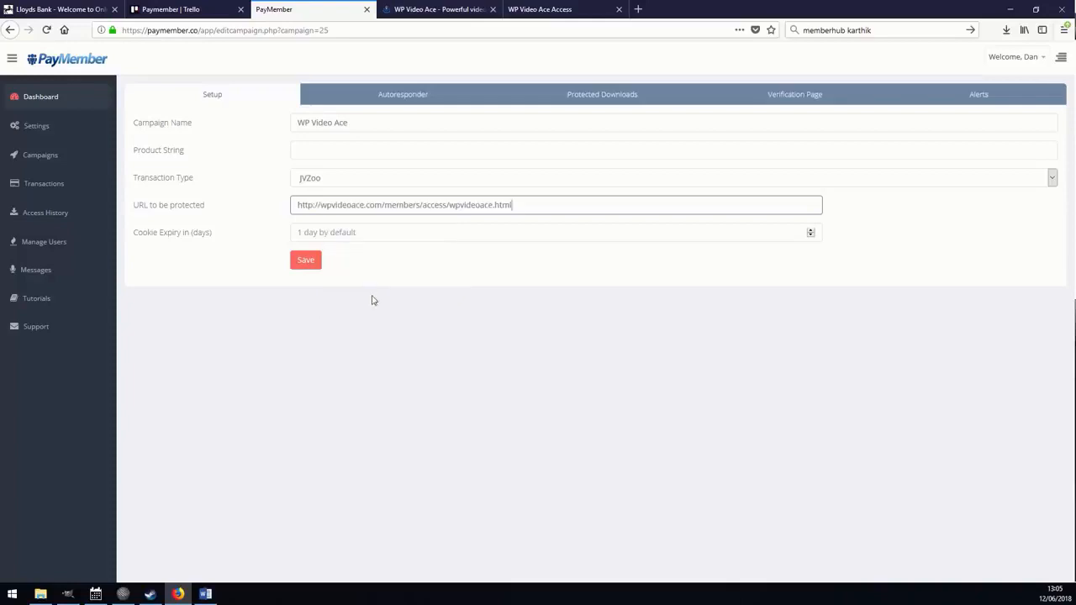
pyautogui.click(355, 237)
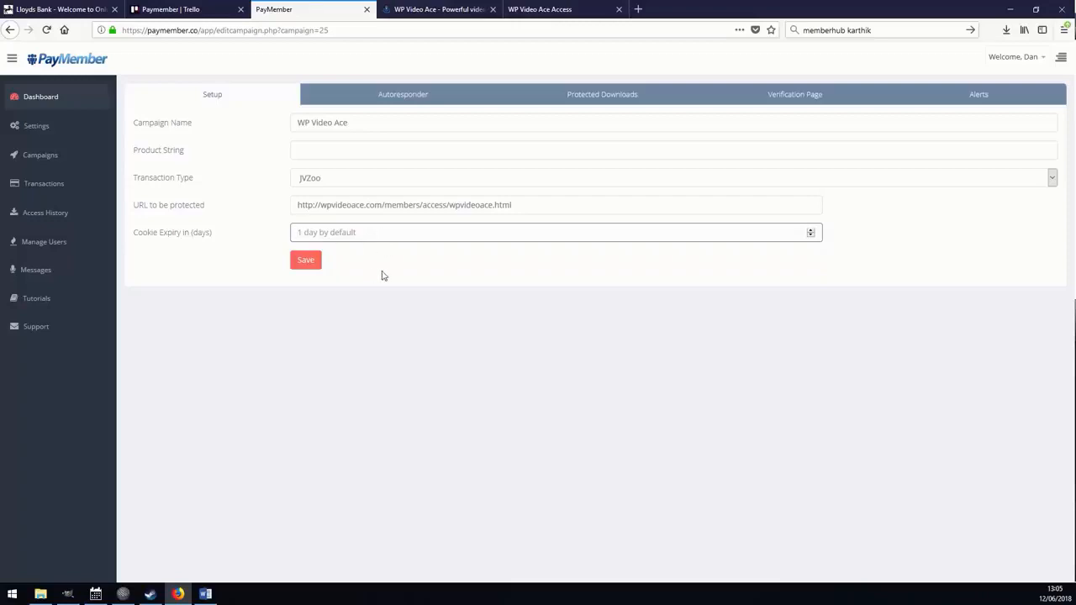
# Enter WP Video Ace as the campaign's product string
pyautogui.click(310, 149)
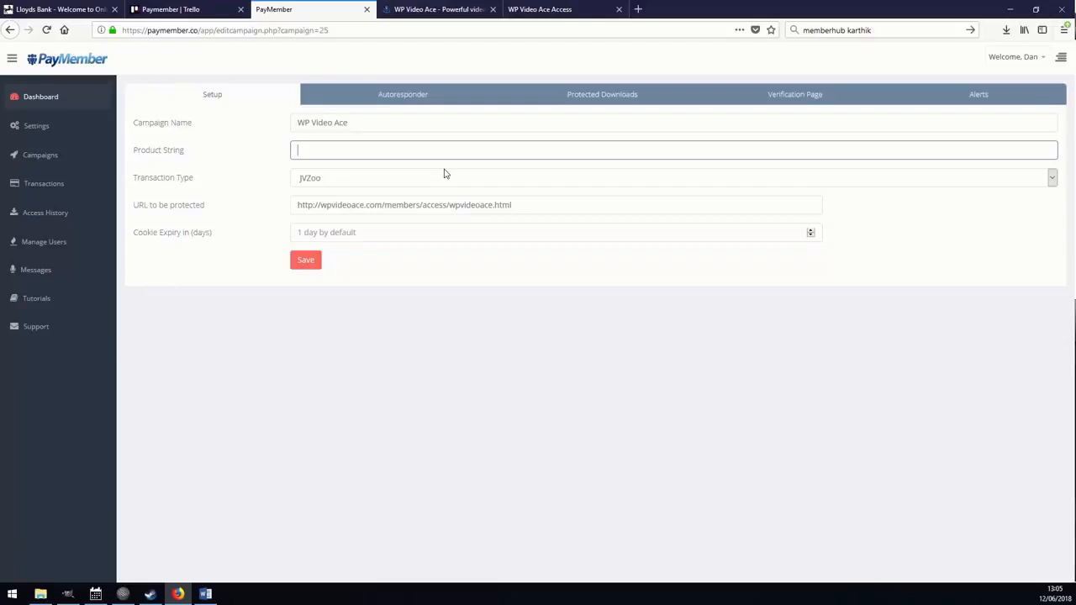
pyautogui.write('WP V')
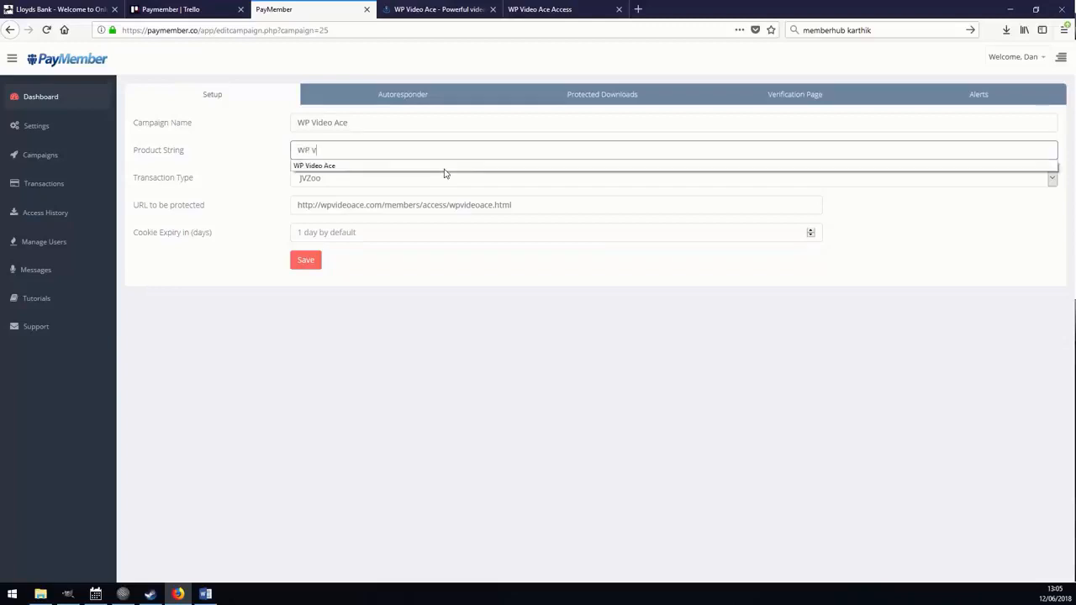
pyautogui.write('ideo Ace')
pyautogui.click(348, 194)
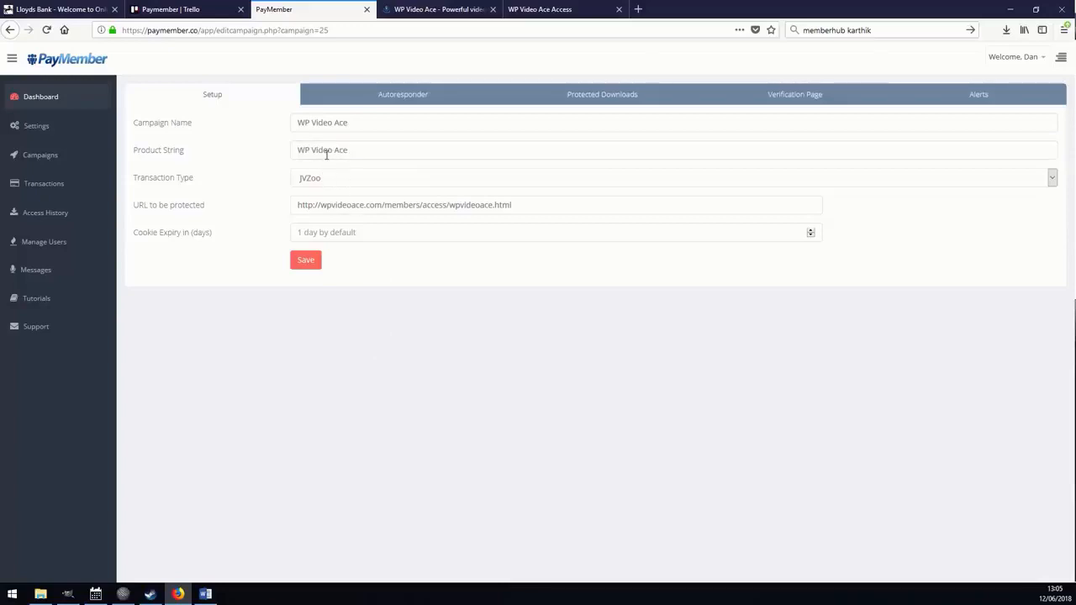
# Save the campaign setup and generate its protected page
pyautogui.click(306, 260)
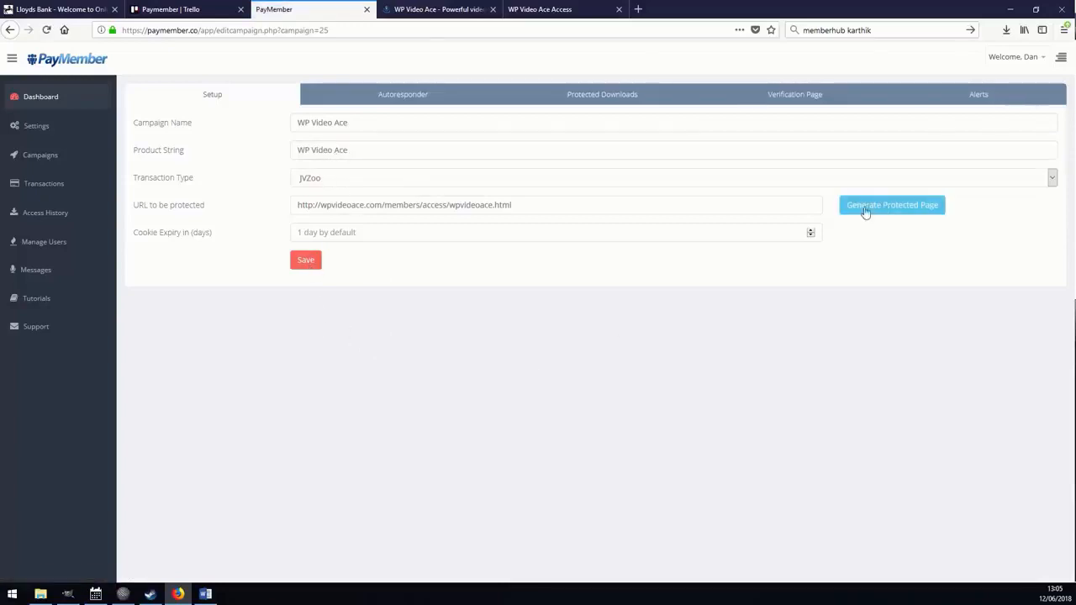
pyautogui.click(866, 207)
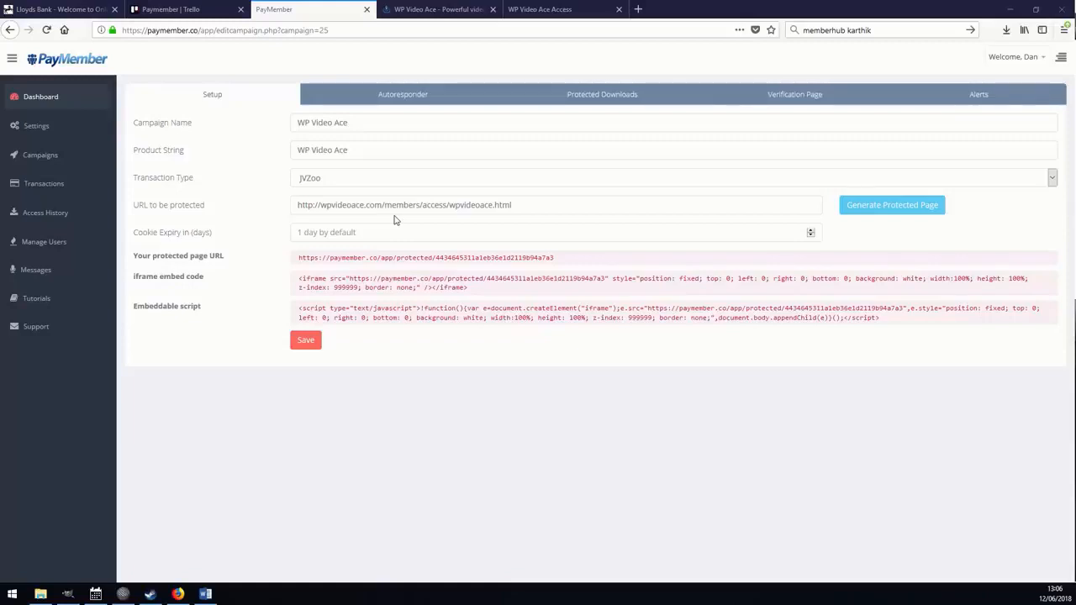
# Review the URL to be protected, the product string and the generated protected page URL with its unique identifier
pyautogui.moveTo(528, 207); pyautogui.dragTo(298, 205)
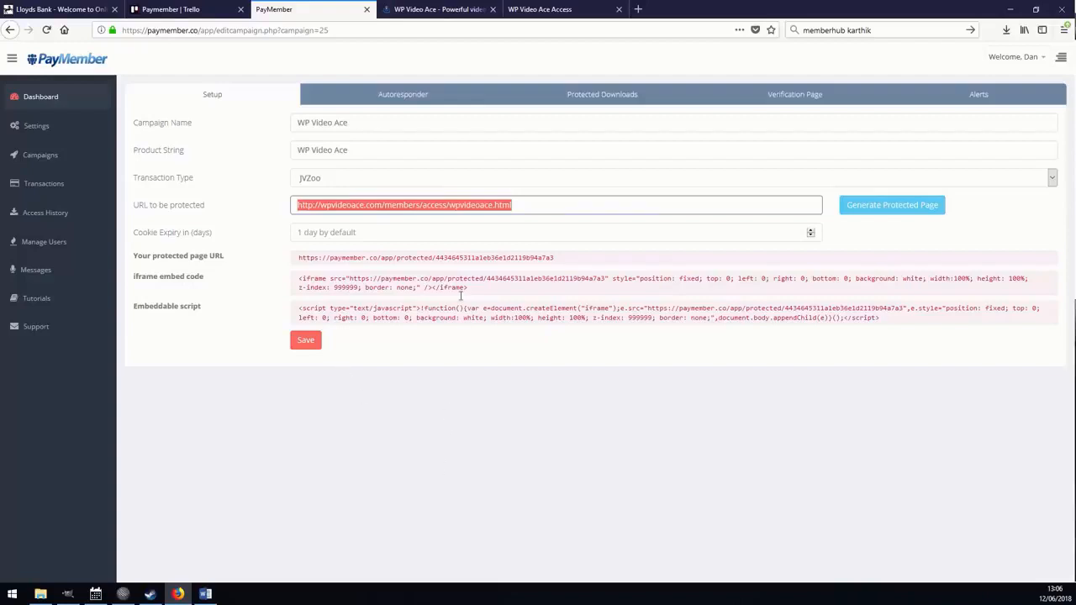
pyautogui.moveTo(401, 152); pyautogui.dragTo(298, 151)
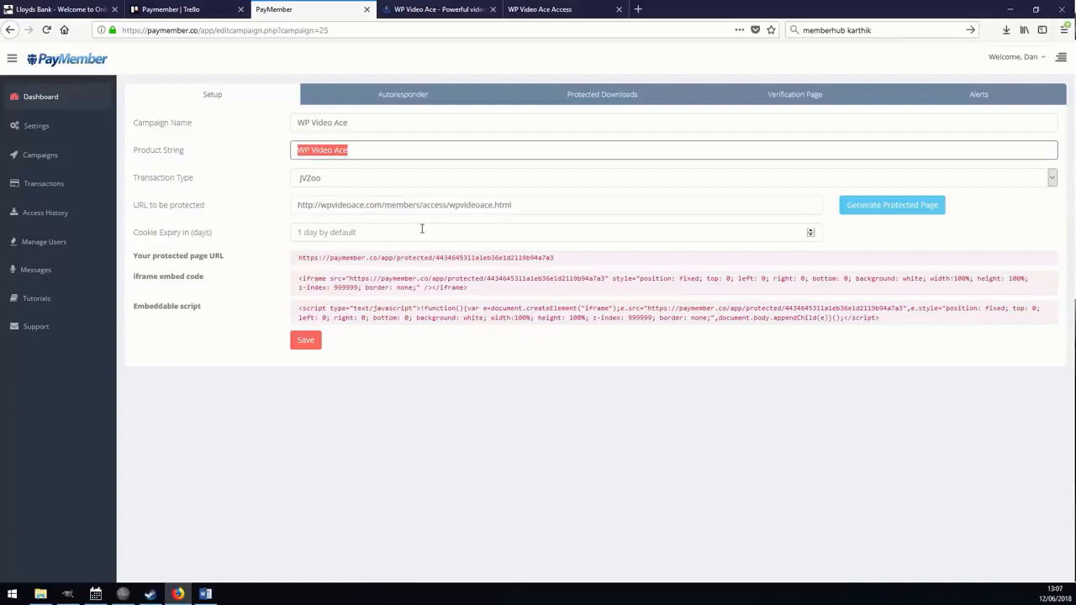
pyautogui.click(672, 472)
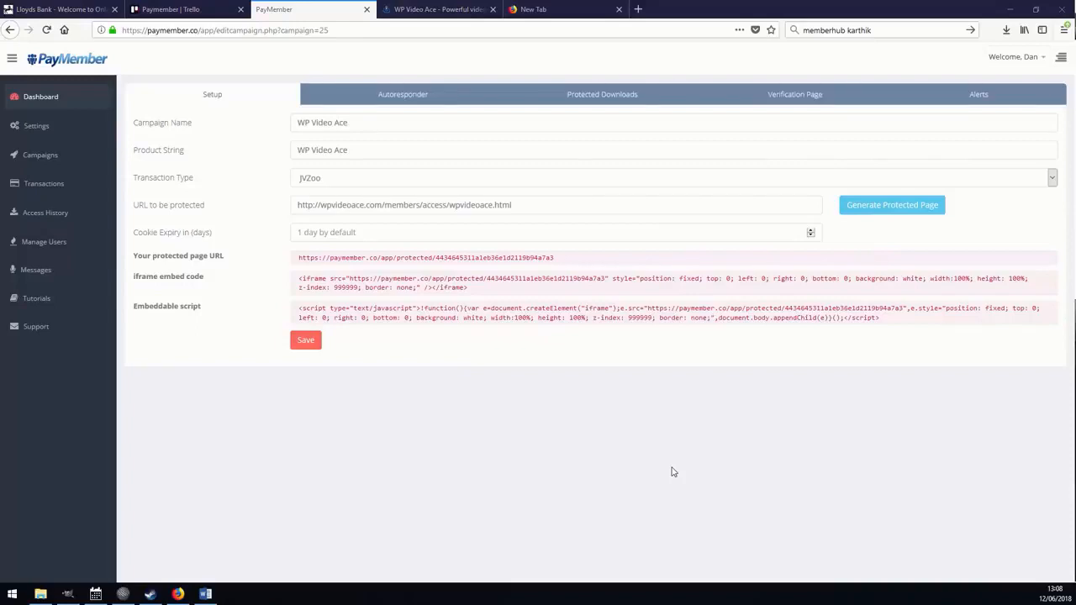
pyautogui.moveTo(555, 257)
pyautogui.mouseDown()
pyautogui.moveTo(299, 240)
pyautogui.moveTo(296, 261)
pyautogui.moveTo(566, 278)
pyautogui.moveTo(562, 262)
pyautogui.mouseUp()
pyautogui.click(300, 257)
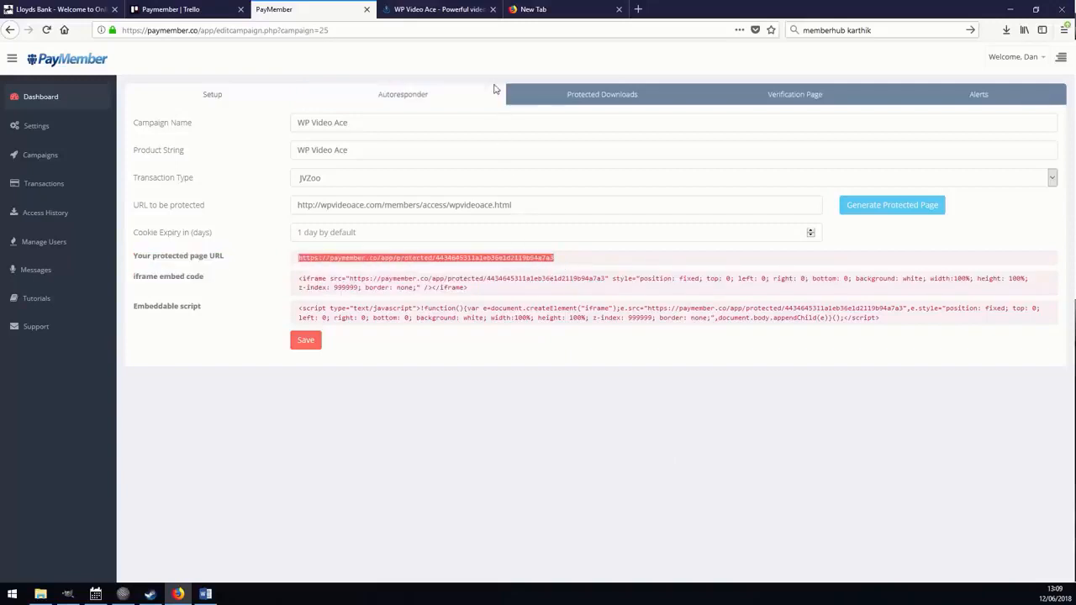
pyautogui.doubleClick(507, 258)
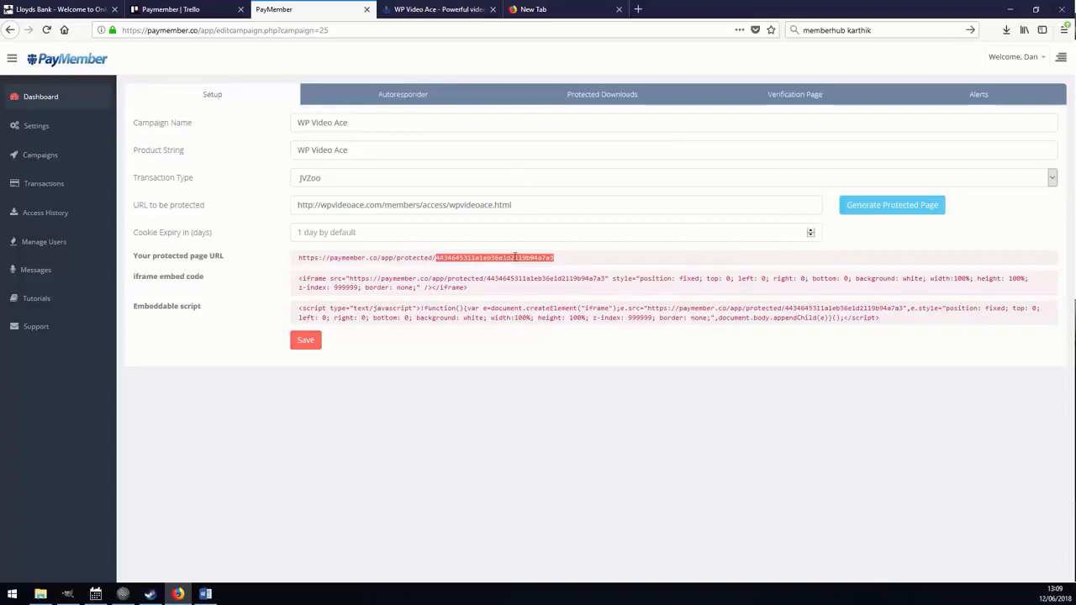
# Review the campaign's protected page URL, iframe embed code and embeddable script
pyautogui.tripleClick(507, 259)
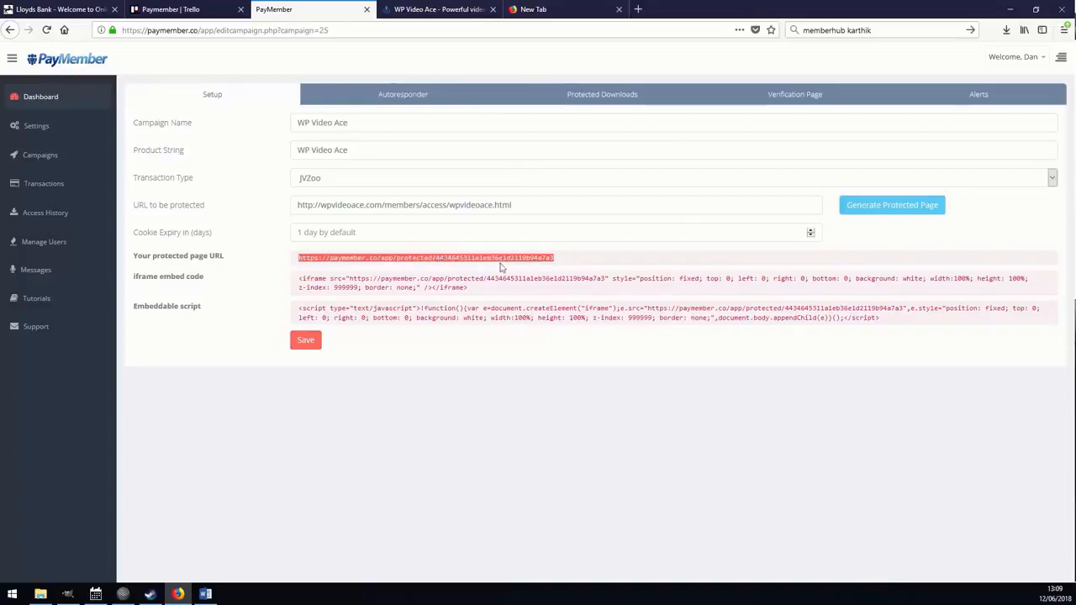
pyautogui.click(496, 257)
pyautogui.moveTo(570, 264); pyautogui.dragTo(298, 256)
pyautogui.click(480, 293)
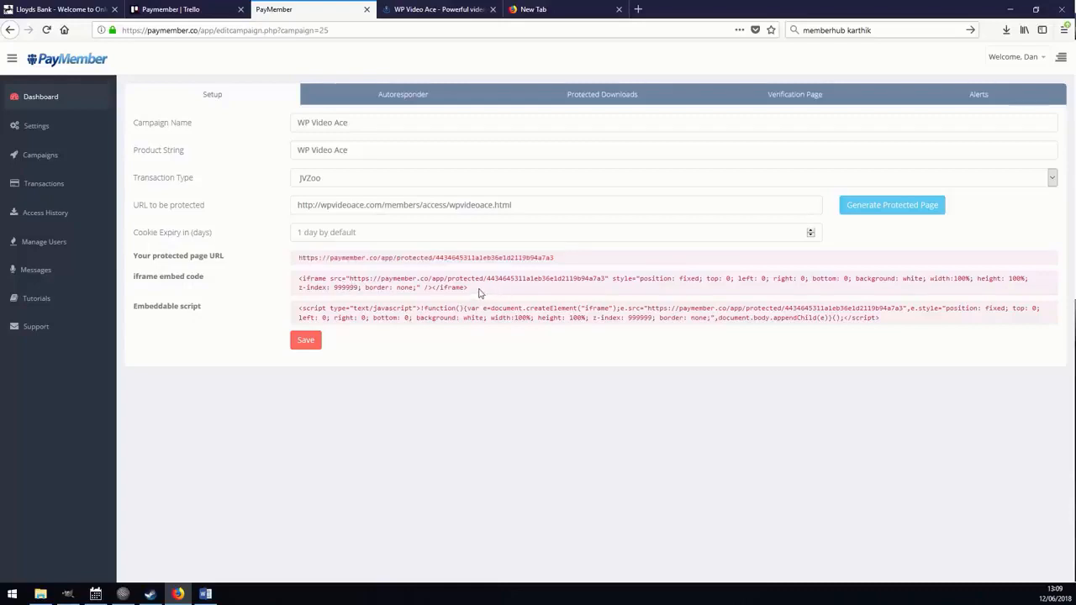
pyautogui.moveTo(480, 293); pyautogui.dragTo(298, 279)
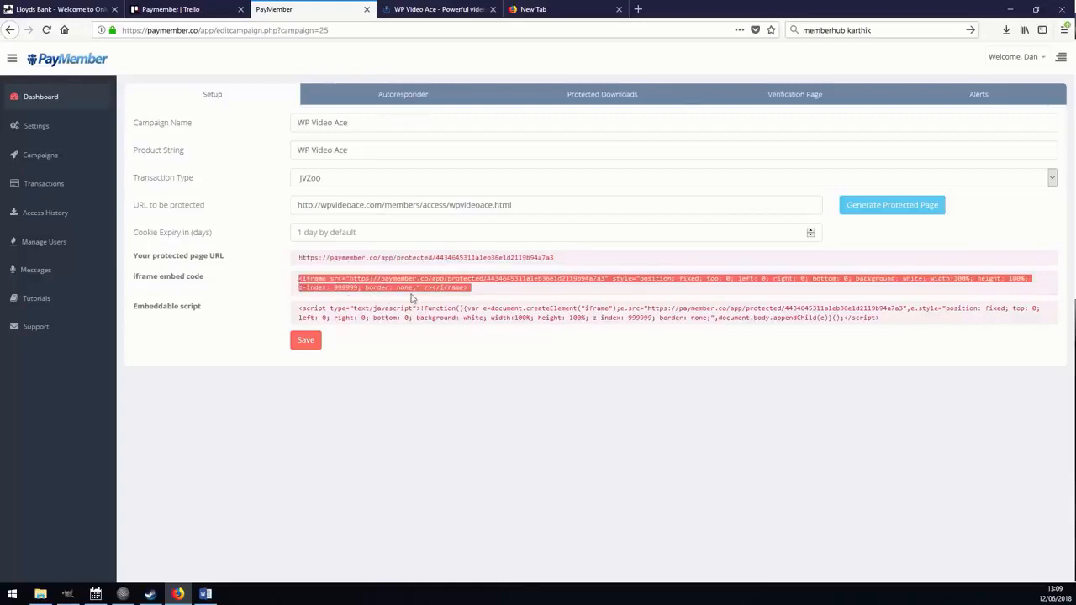
pyautogui.moveTo(504, 294); pyautogui.dragTo(297, 278)
pyautogui.moveTo(891, 321); pyautogui.dragTo(293, 317)
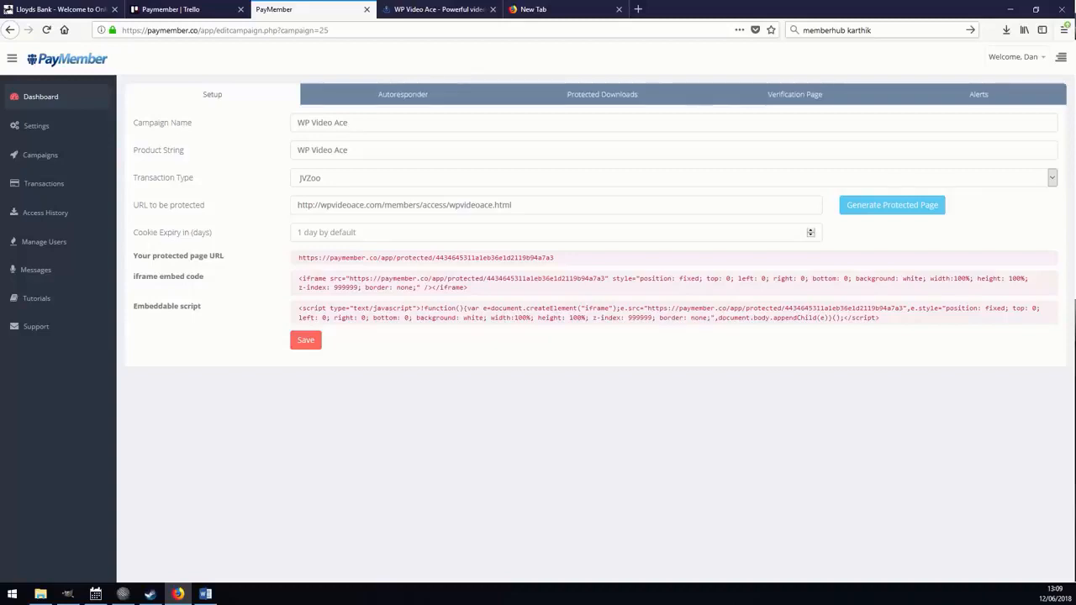
# Open the campaign's protected page URL in a separate browser tab to view its verification page
pyautogui.tripleClick(426, 258)
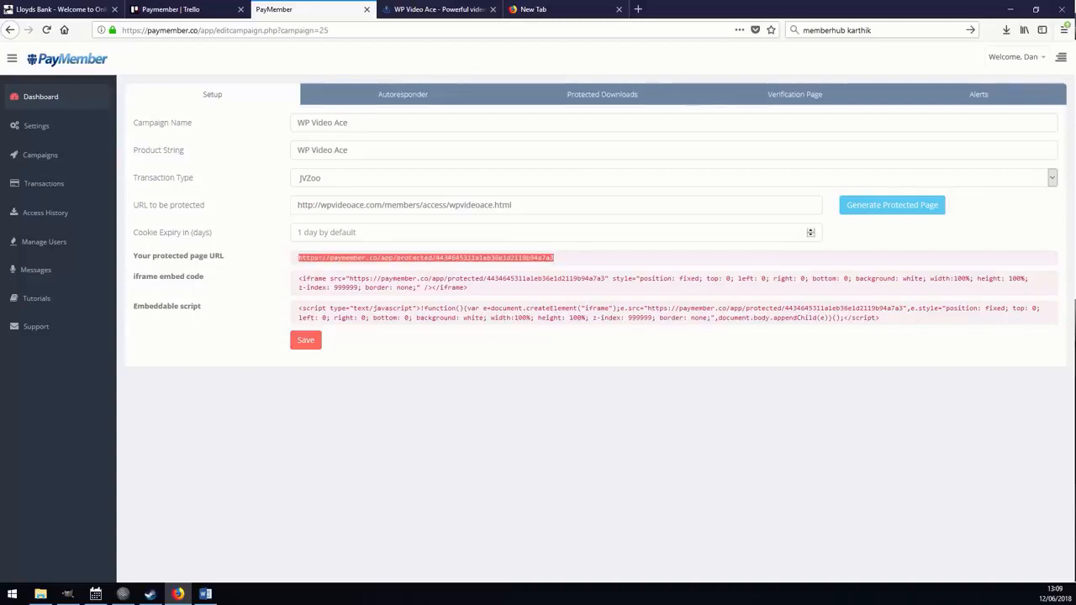
pyautogui.rightClick(337, 258)
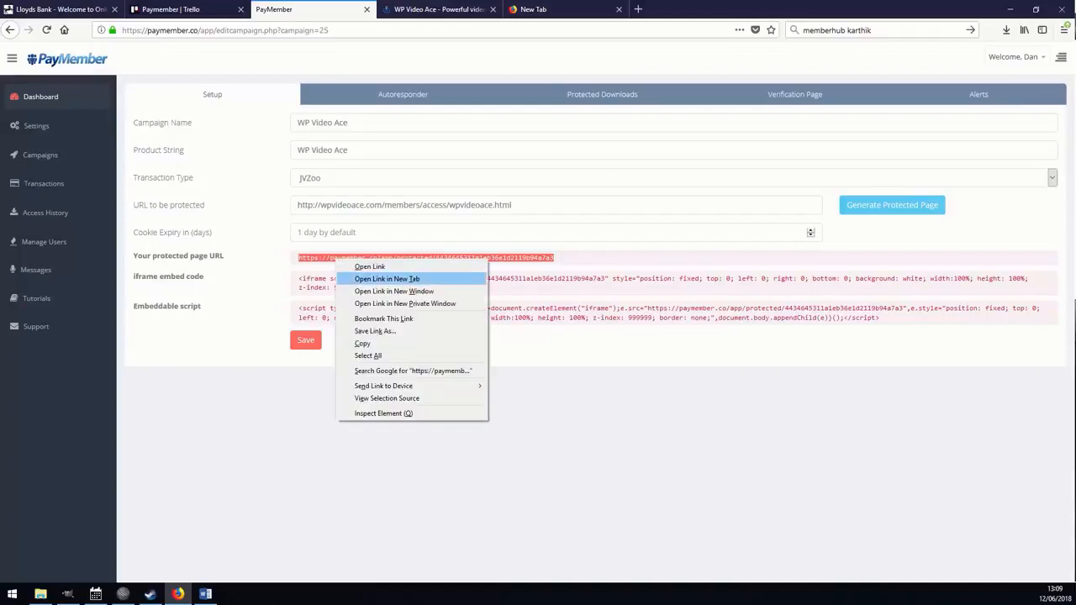
pyautogui.click(374, 279)
pyautogui.click(411, 9)
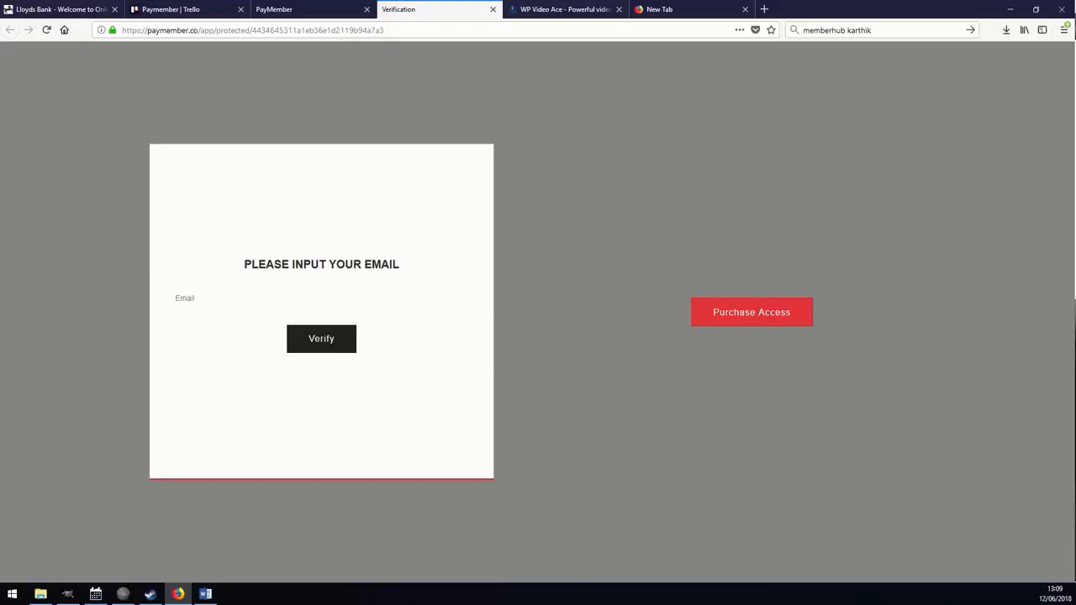
# Set the campaign's verification page title to "Please input your customer email to see content"
pyautogui.click(290, 9)
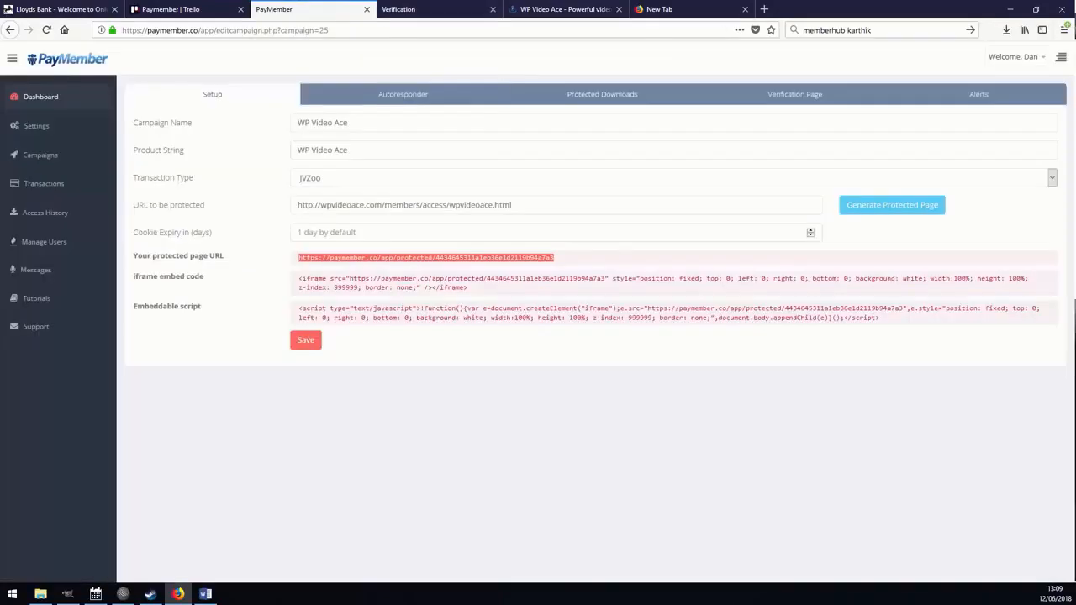
pyautogui.click(795, 94)
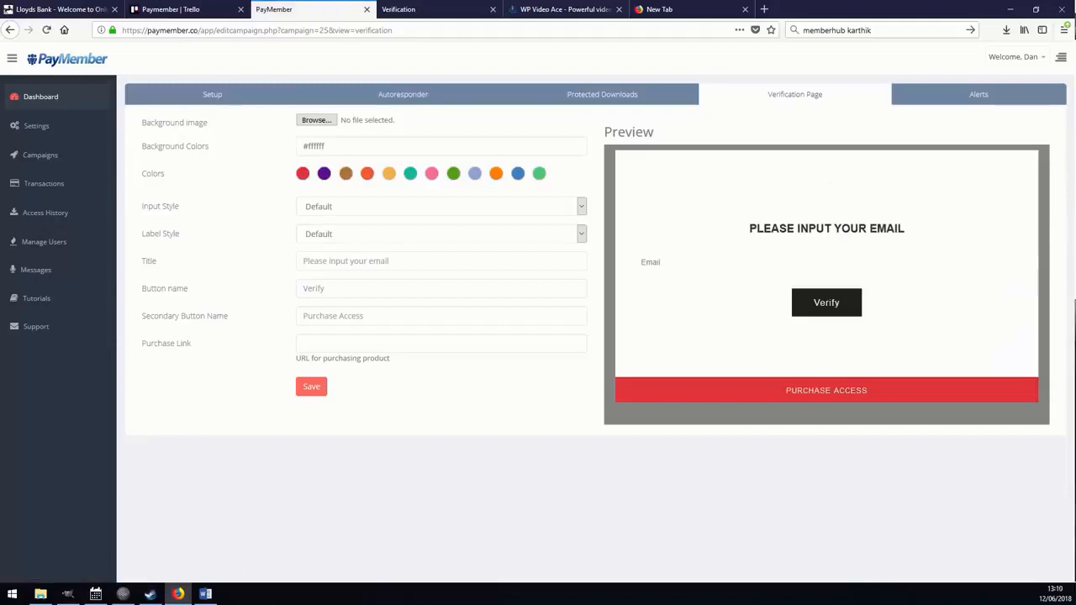
pyautogui.click(378, 261)
pyautogui.write('Pl')
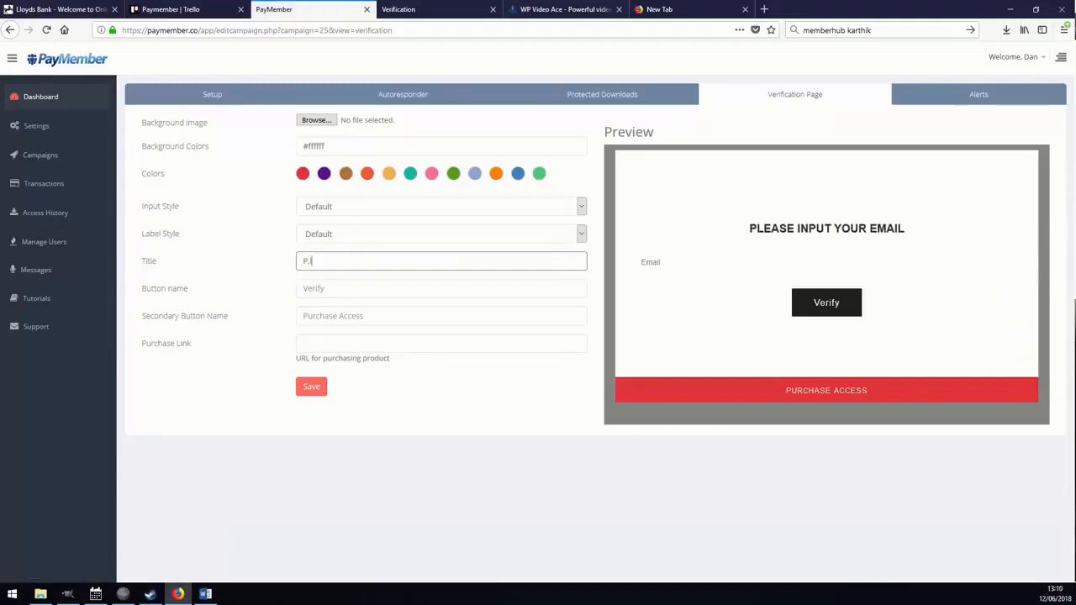
pyautogui.press('BackSpace')
pyautogui.write('lease')
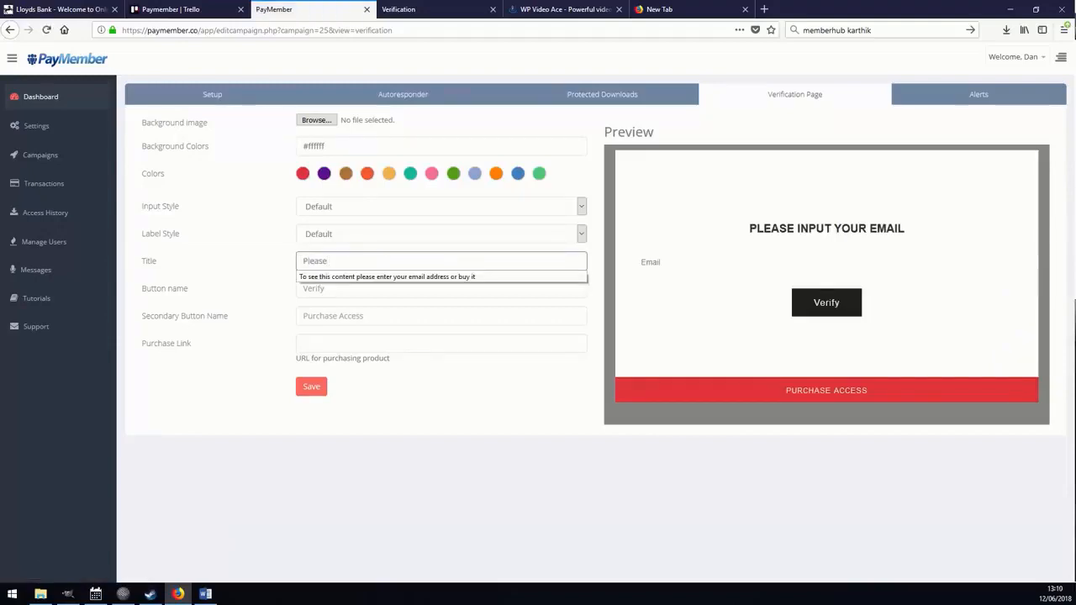
pyautogui.write(' input ')
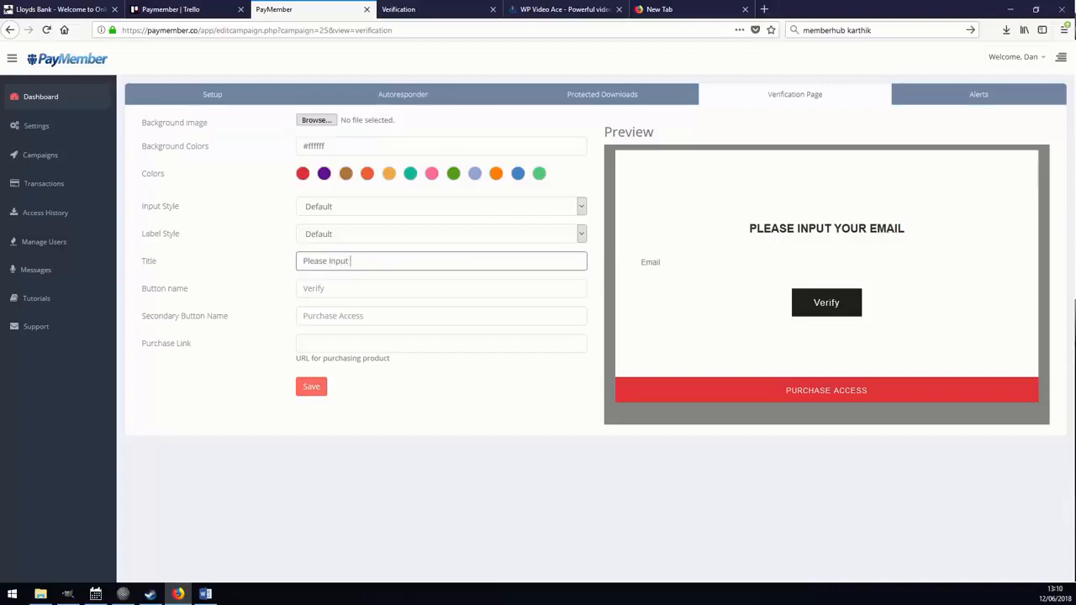
pyautogui.write('your customer email to see content')
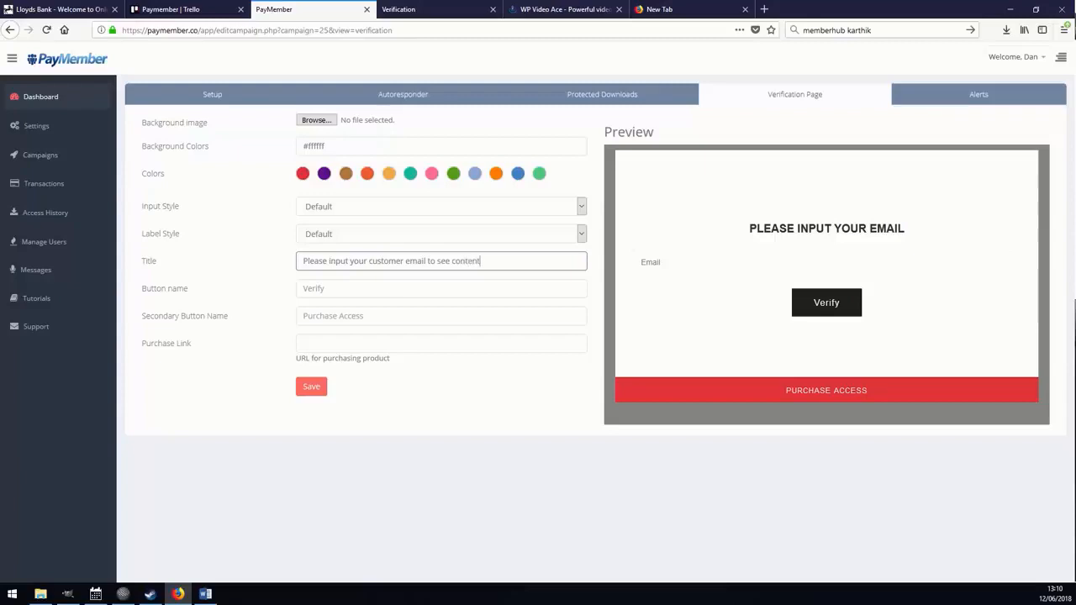
pyautogui.click(454, 395)
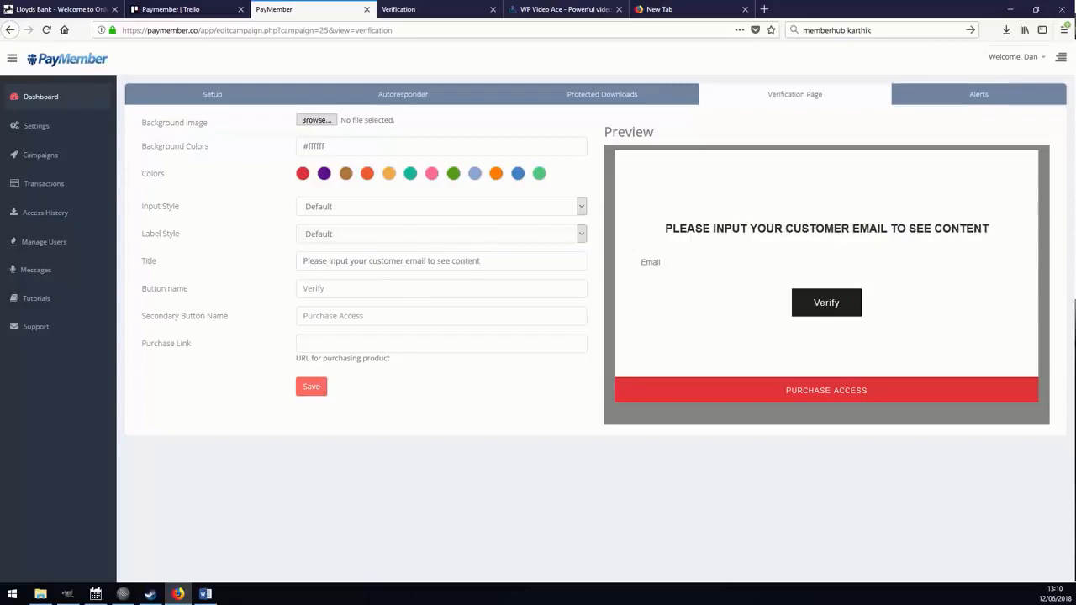
pyautogui.click(441, 343)
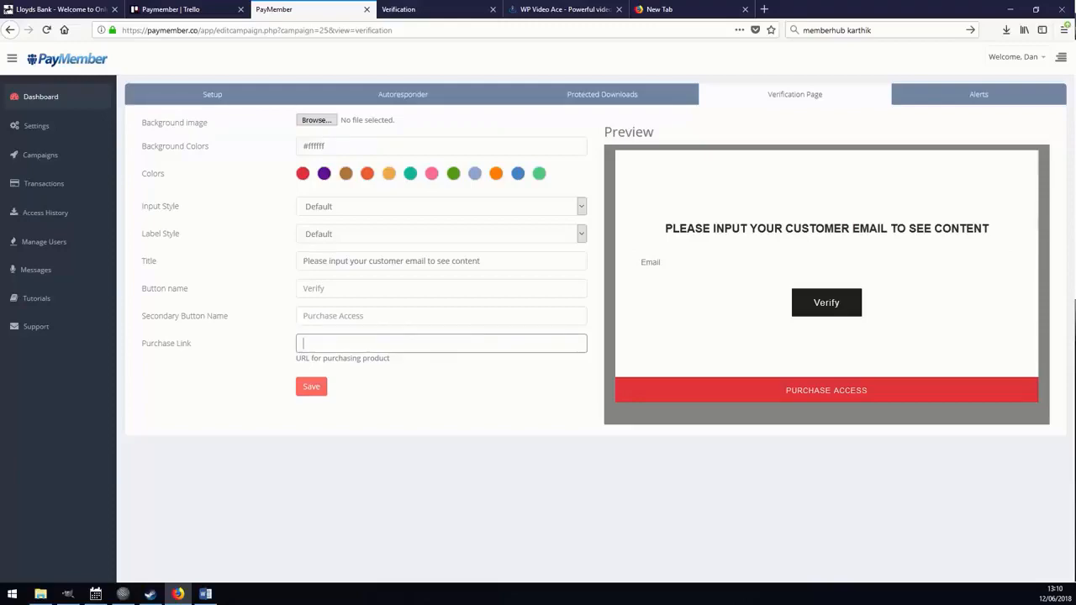
pyautogui.click(565, 9)
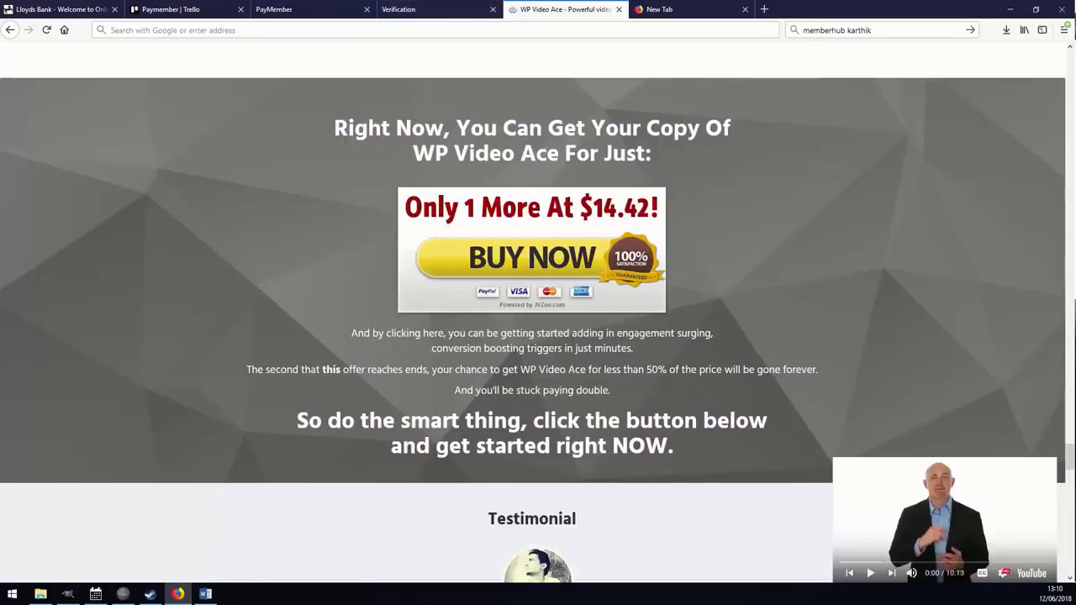
pyautogui.scroll(5, 533, 311)
pyautogui.click(336, 30)
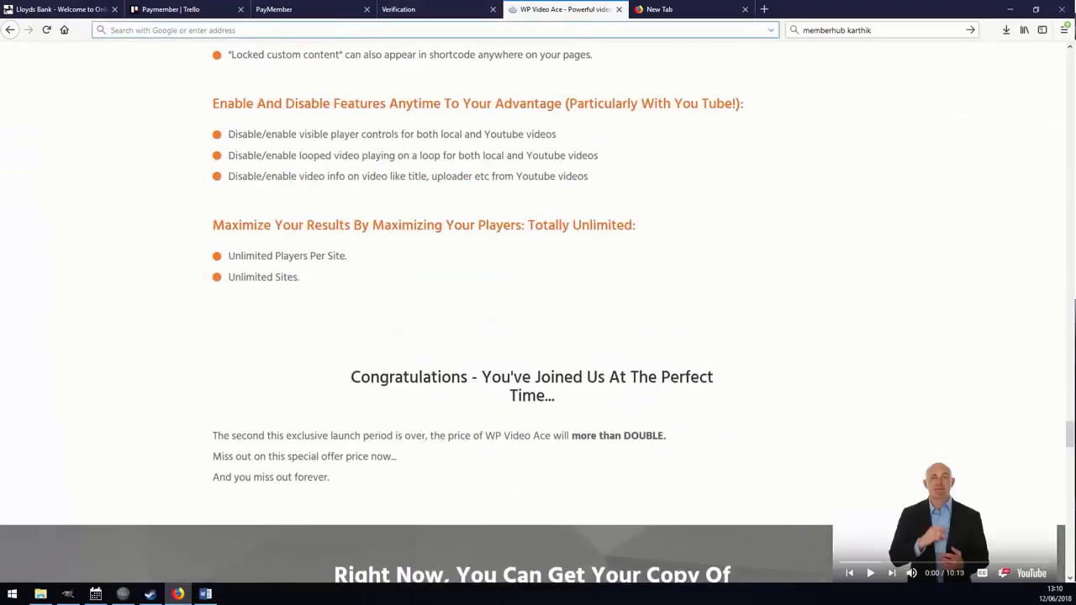
pyautogui.click(10, 30)
pyautogui.click(29, 30)
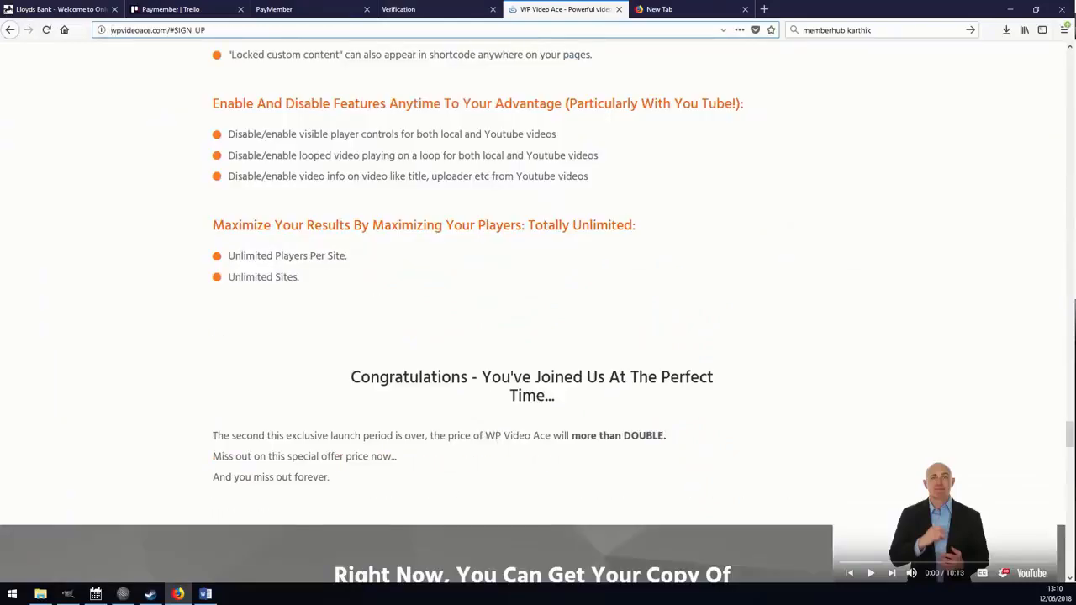
pyautogui.hotkey('ctrl', 'a')
pyautogui.hotkey('ctrl', 'c')
pyautogui.click(312, 9)
pyautogui.hotkey('ctrl', 'v')
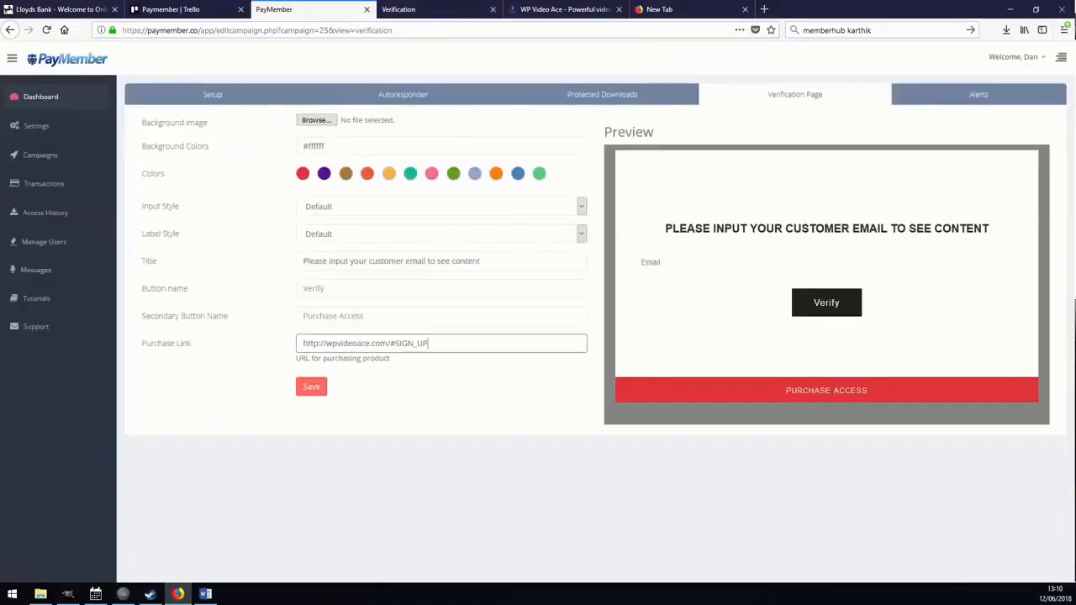
pyautogui.click(312, 387)
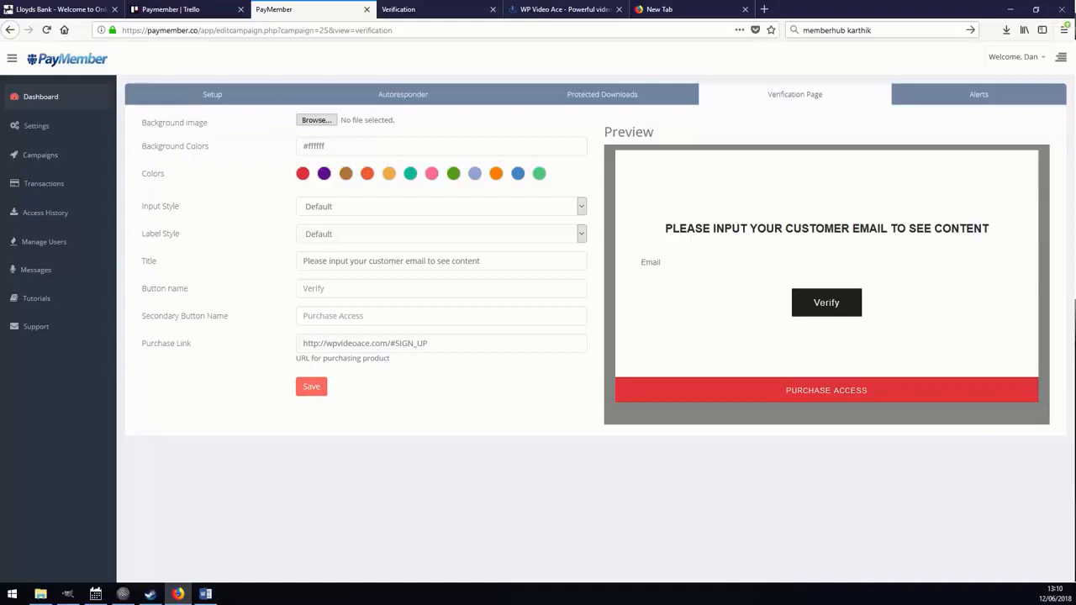
# Give the verification page the purple color and the background image maxresdefault.jpg, and save the design
pyautogui.click(324, 174)
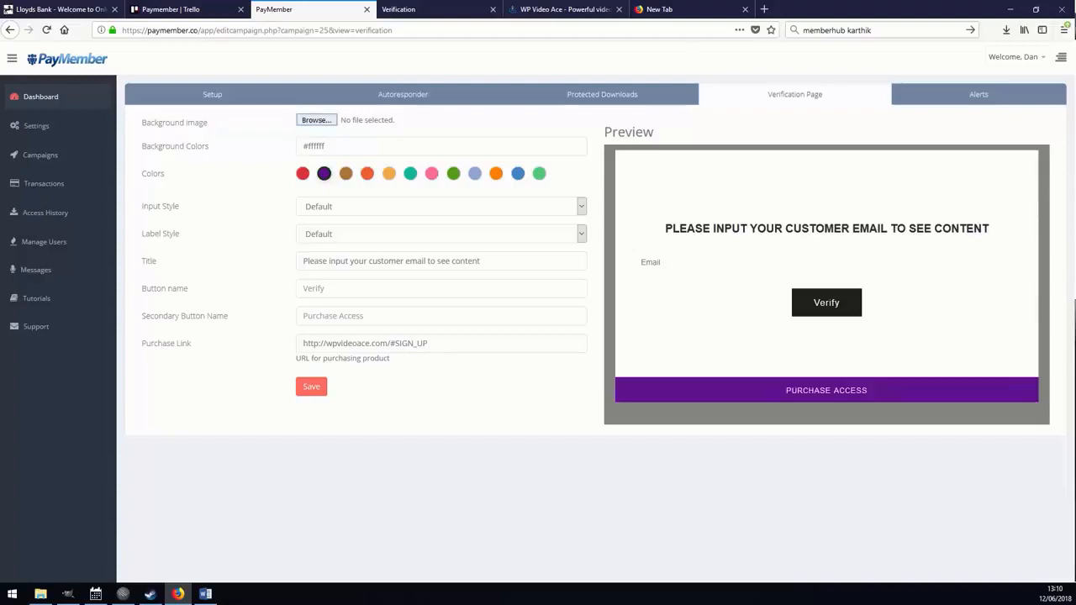
pyautogui.click(316, 119)
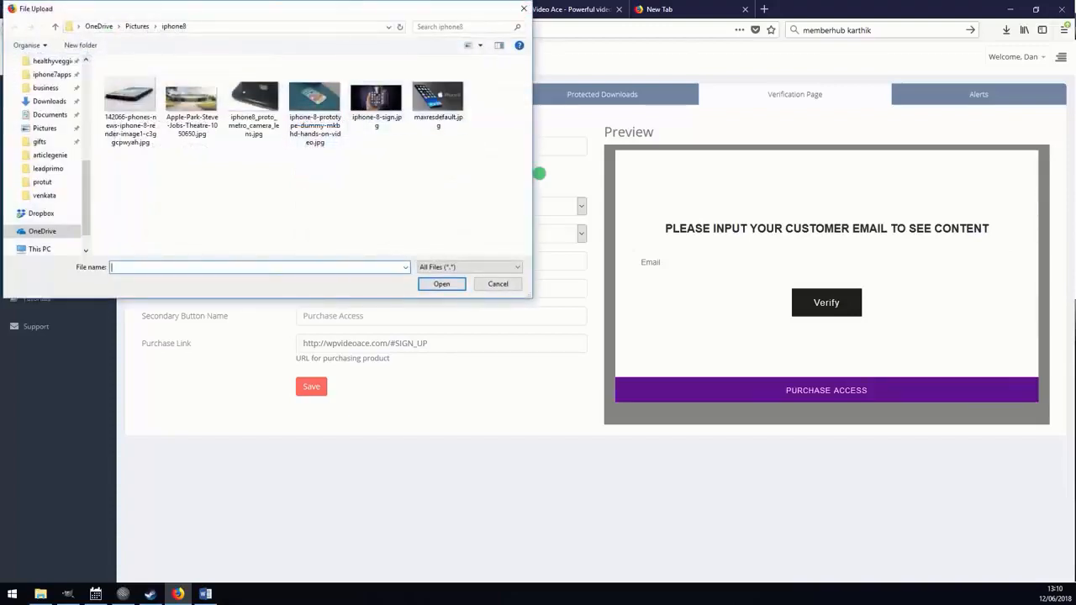
pyautogui.doubleClick(437, 97)
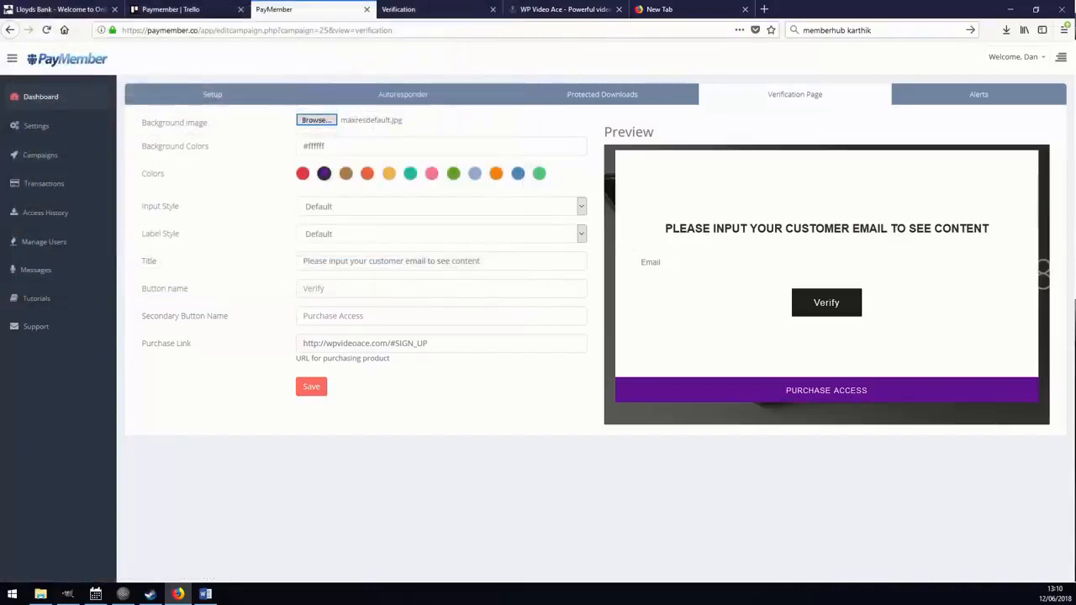
pyautogui.click(311, 386)
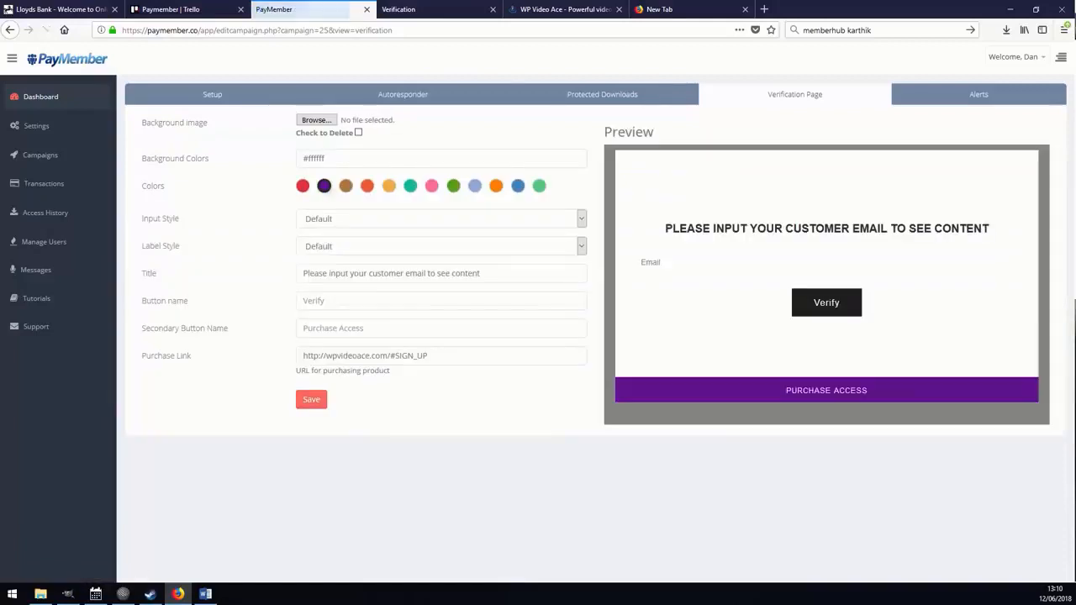
# Reload the protected verification page to check its design, and review the sales page alongside the campaign's purchase link
pyautogui.click(420, 10)
pyautogui.click(46, 30)
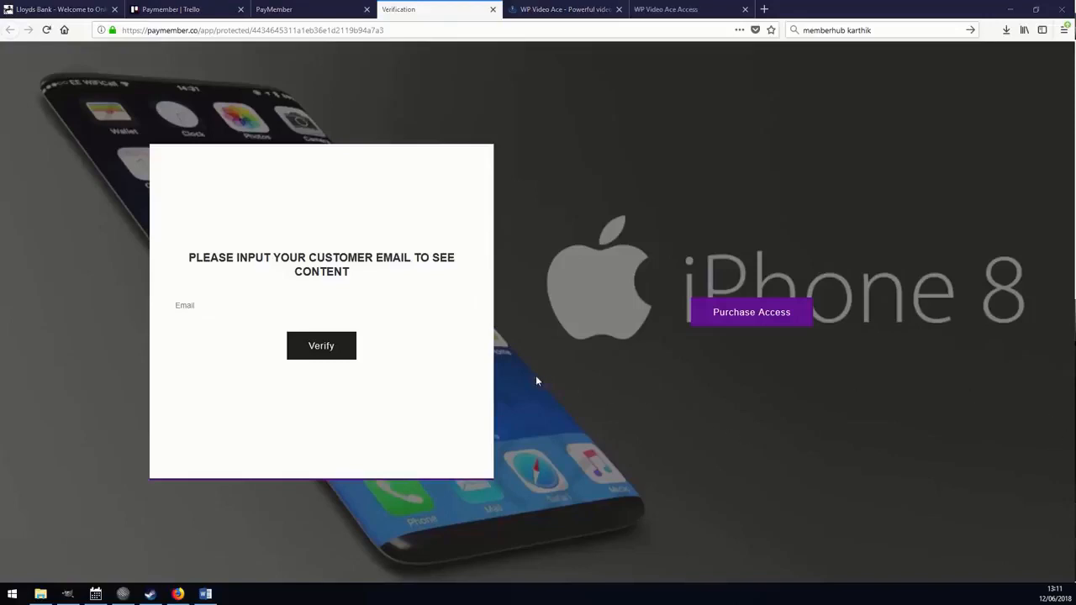
pyautogui.click(561, 10)
pyautogui.scroll(8, 493, 323)
pyautogui.scroll(-5, 493, 324)
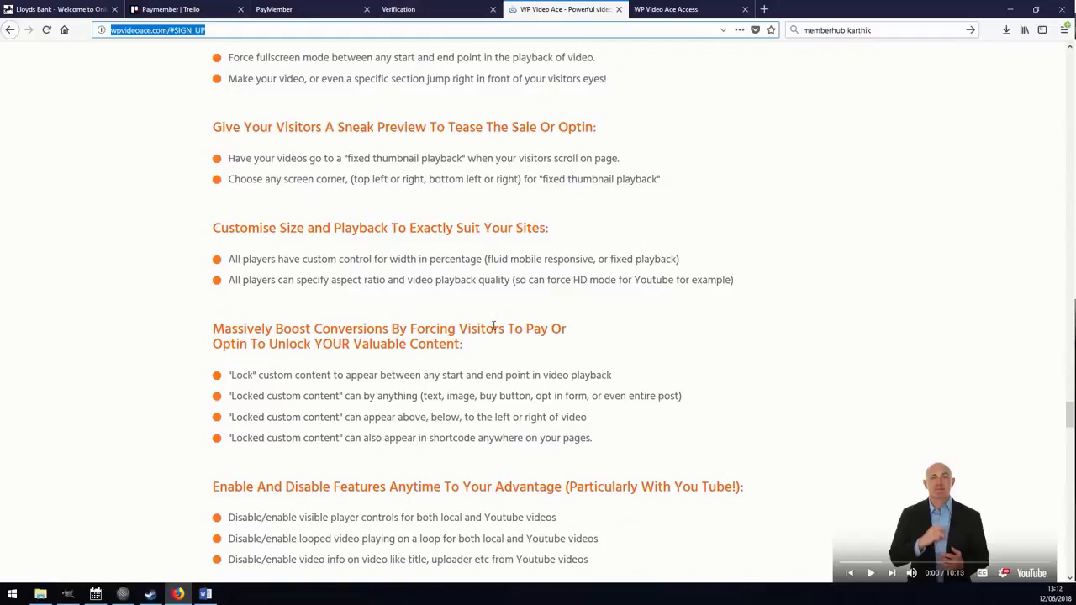
pyautogui.click(349, 12)
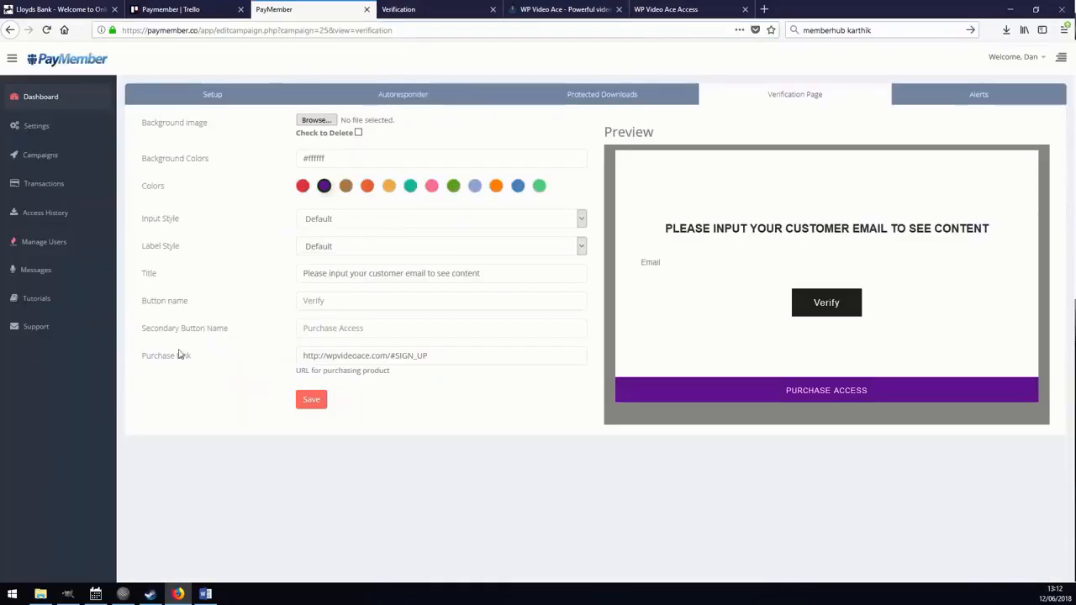
# Test the protected page by submitting an email address for verification, and return to the verification form
pyautogui.click(420, 9)
pyautogui.click(303, 307)
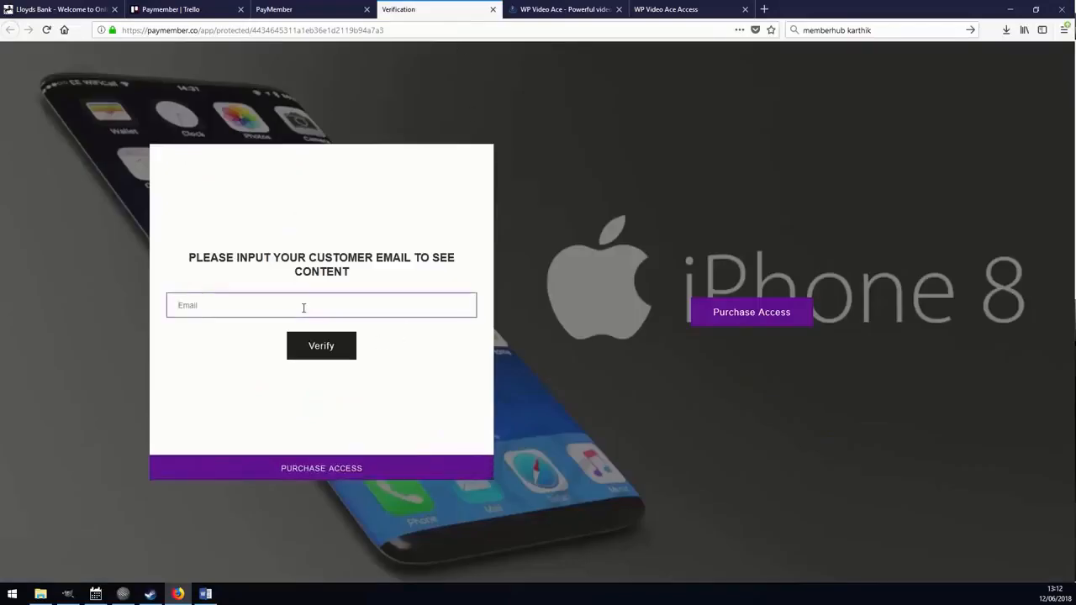
pyautogui.write('133')
pyautogui.click(299, 324)
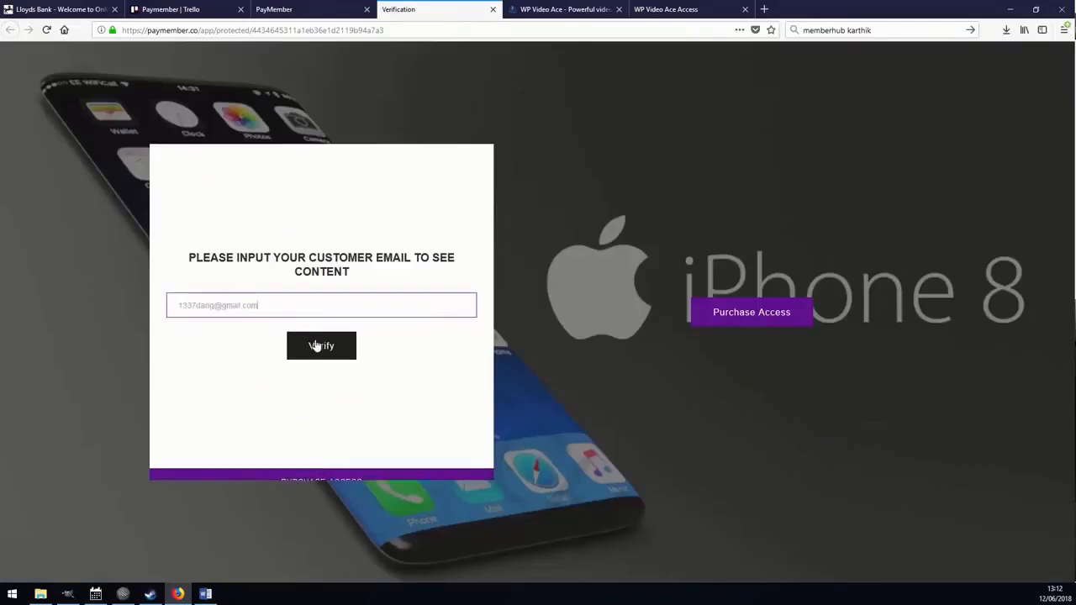
pyautogui.click(320, 345)
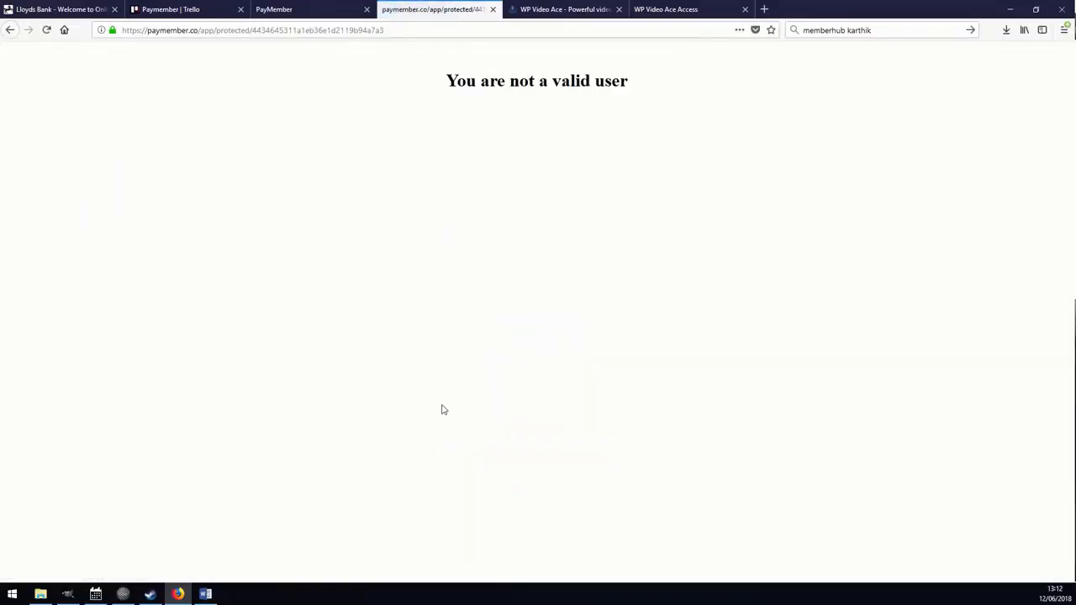
pyautogui.click(11, 32)
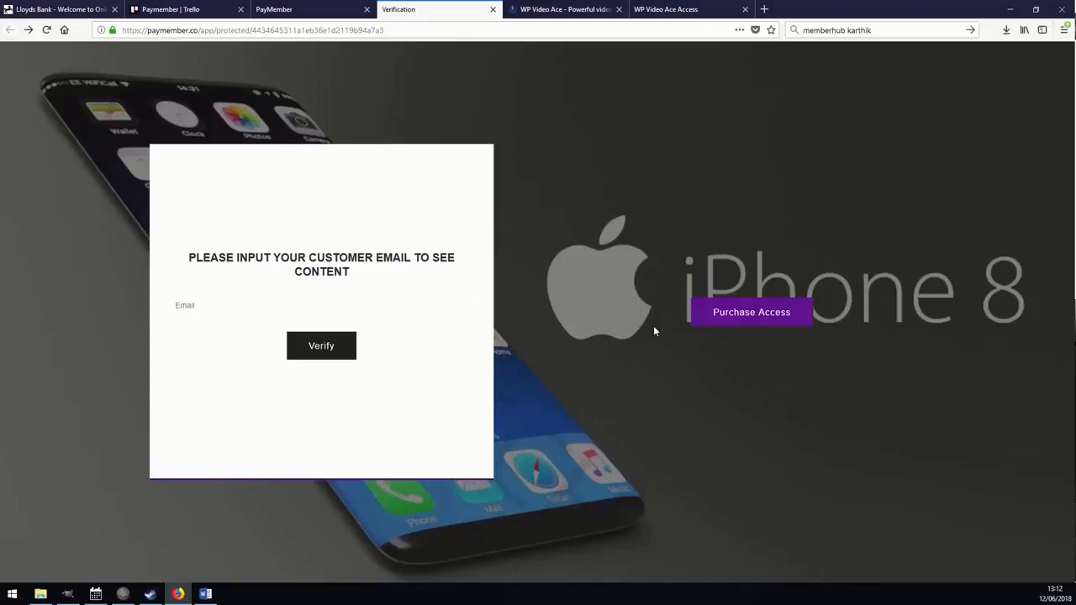
# Test the Purchase Access link and go to the buy section of the WP Video Ace sales page
pyautogui.click(727, 315)
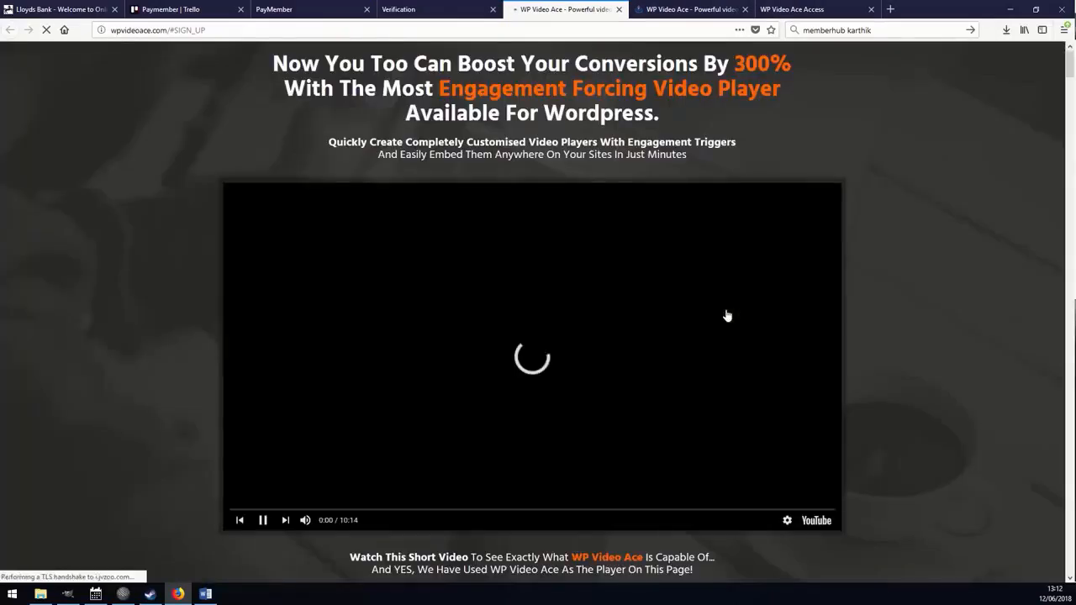
pyautogui.scroll(-15, 225, 372)
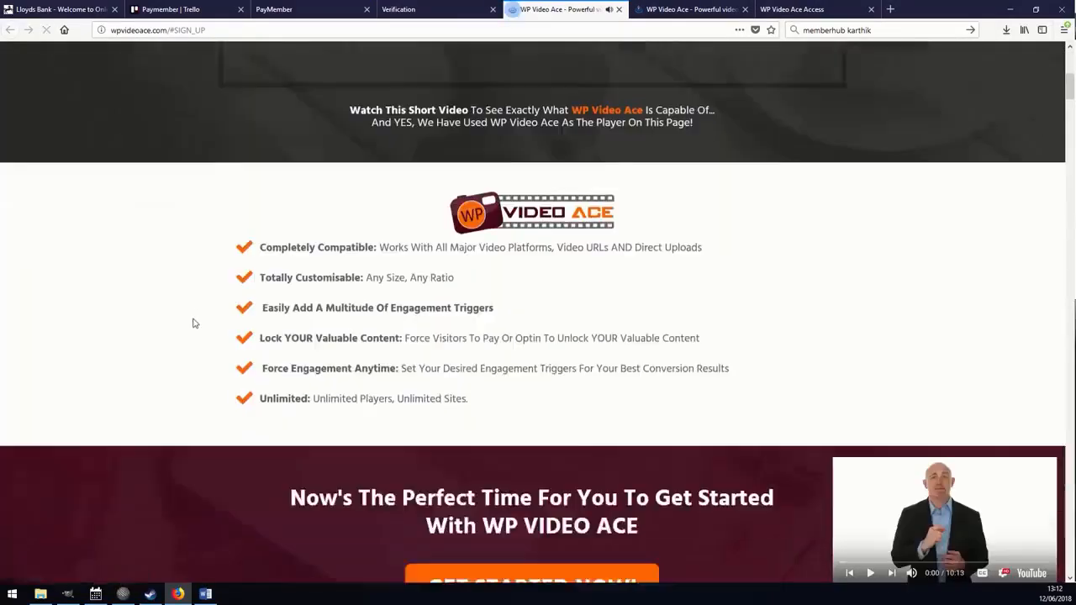
pyautogui.scroll(7, 432, 279)
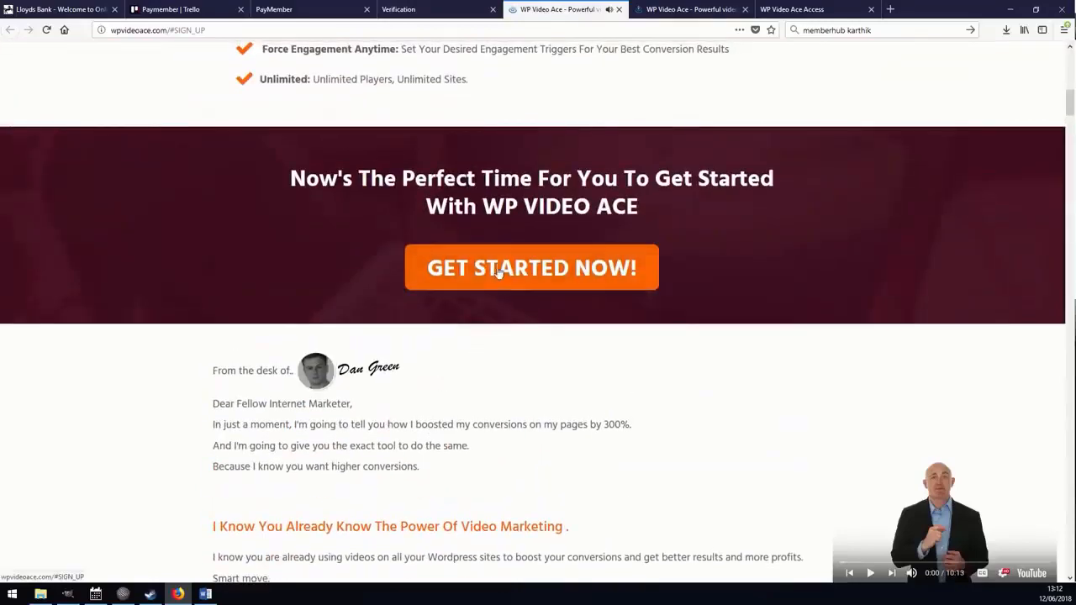
pyautogui.click(497, 269)
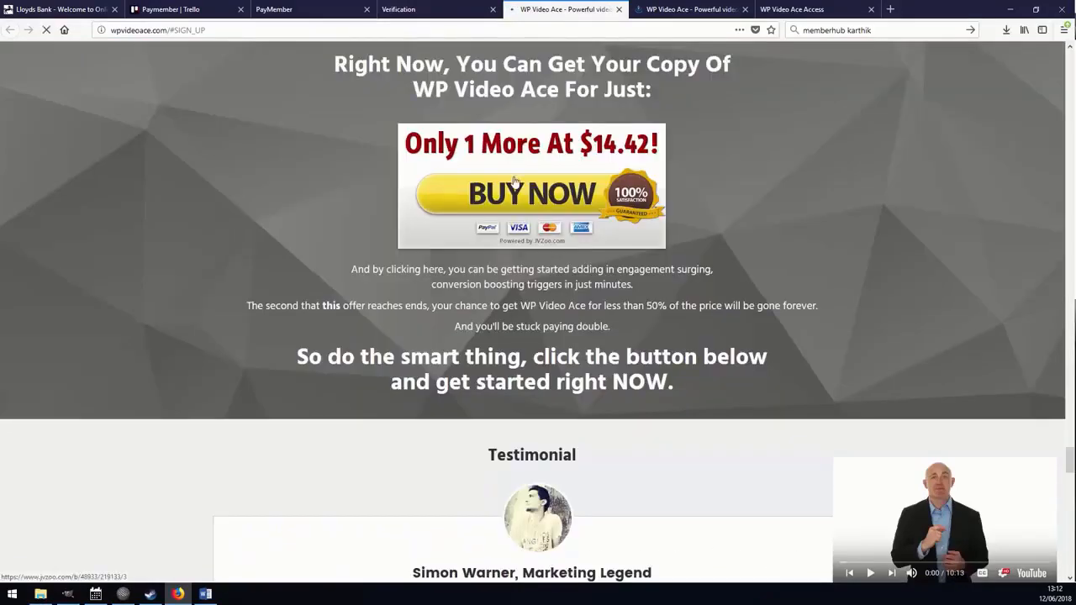
# Buy WP Video Ace through the JVZoo checkout, entering the buyer's contact email and paying with PayPal
pyautogui.click(532, 196)
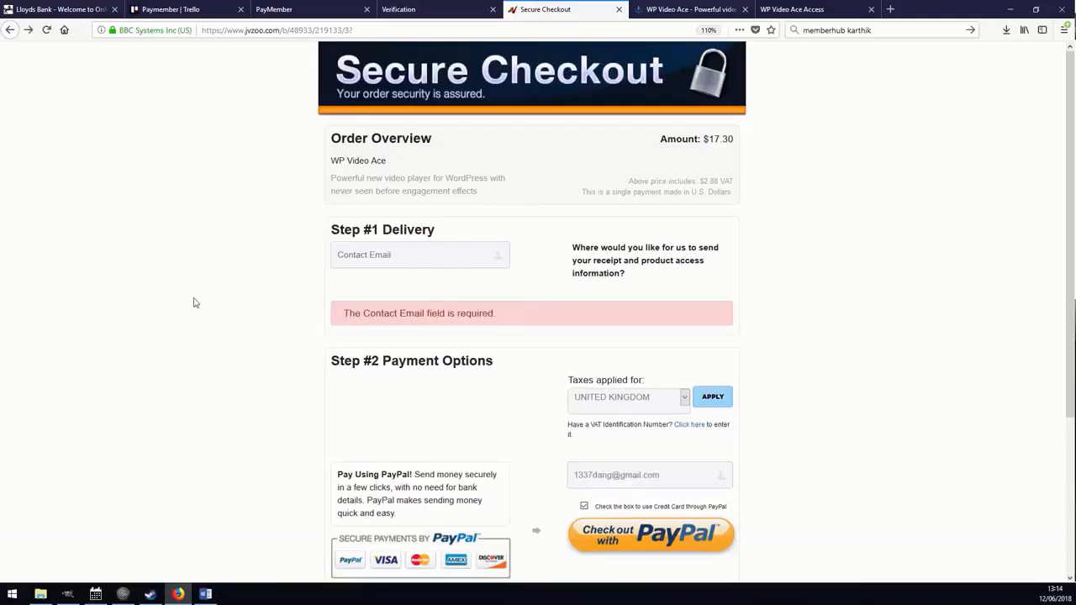
pyautogui.click(390, 250)
pyautogui.write('1337da')
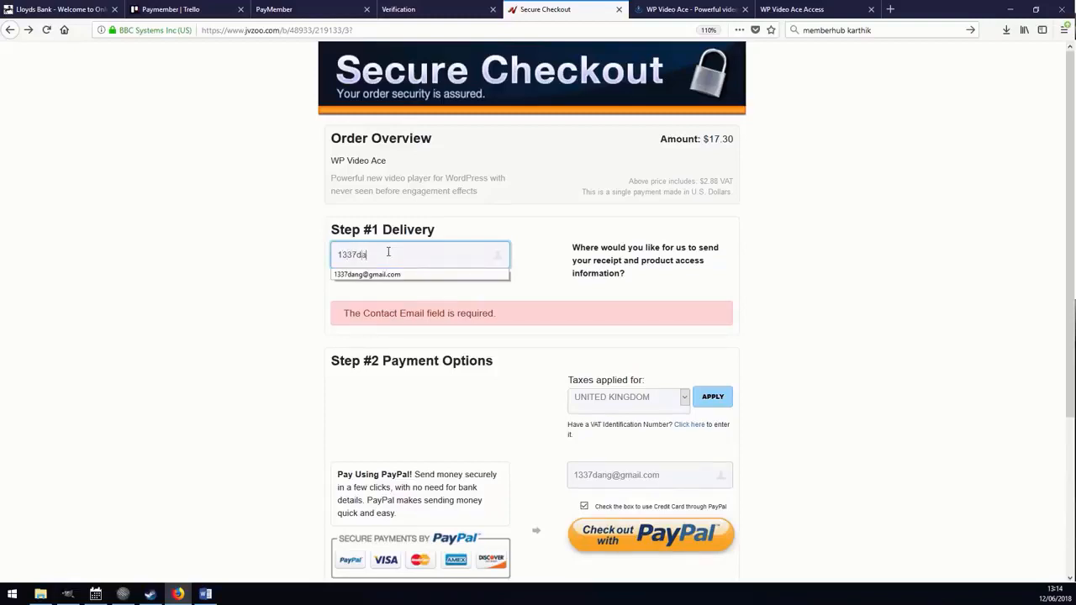
pyautogui.click(376, 277)
pyautogui.moveTo(427, 256); pyautogui.dragTo(192, 253)
pyautogui.click(231, 304)
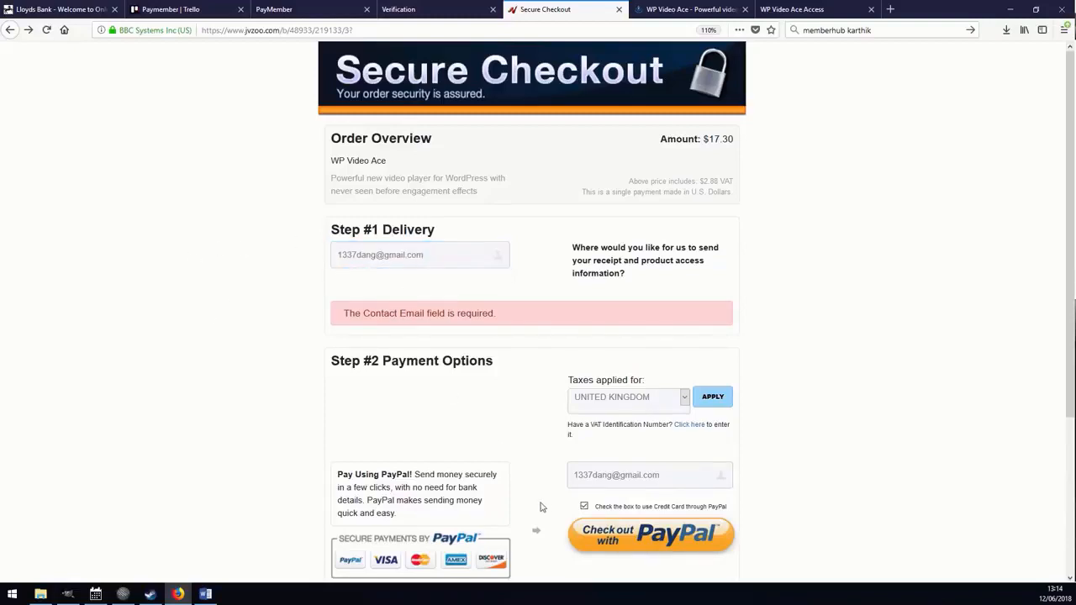
pyautogui.click(632, 539)
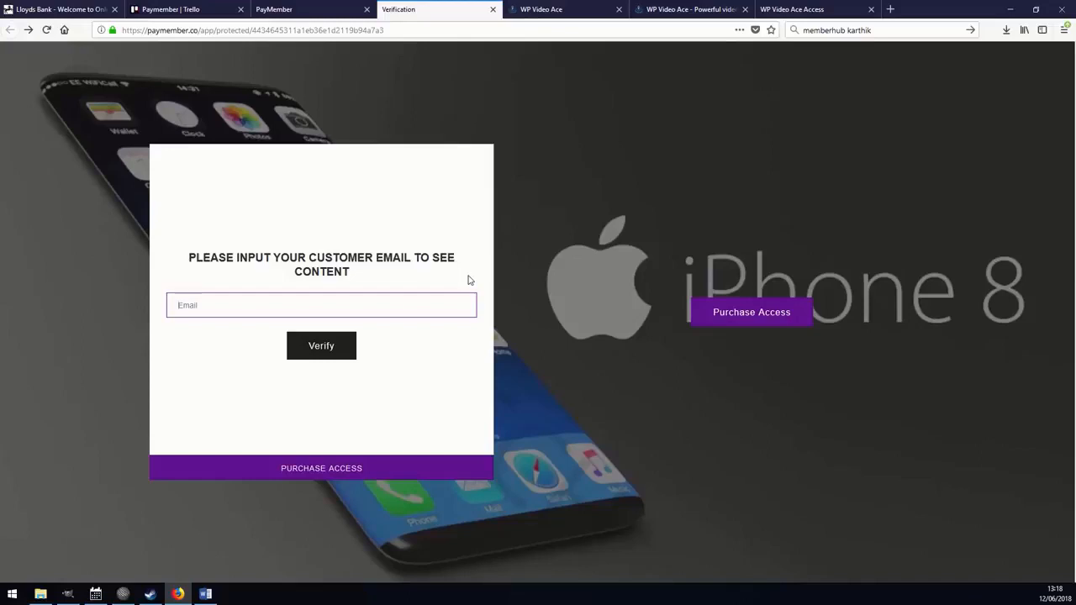
# Verify the purchase email on the verification page to unlock the WP Video Ace members area
pyautogui.write('1337d')
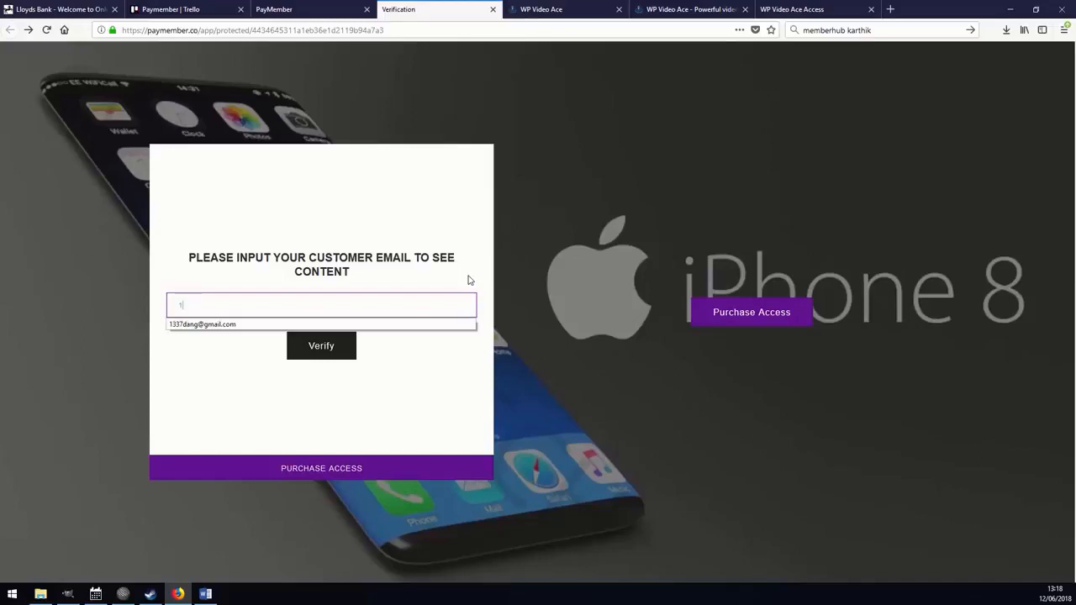
pyautogui.click(248, 325)
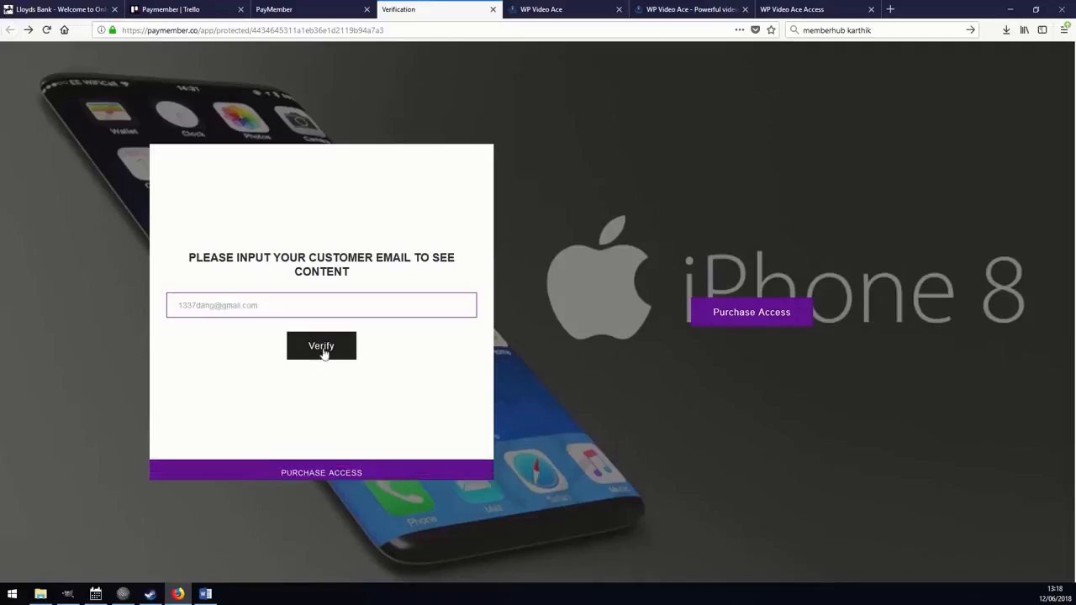
pyautogui.click(322, 344)
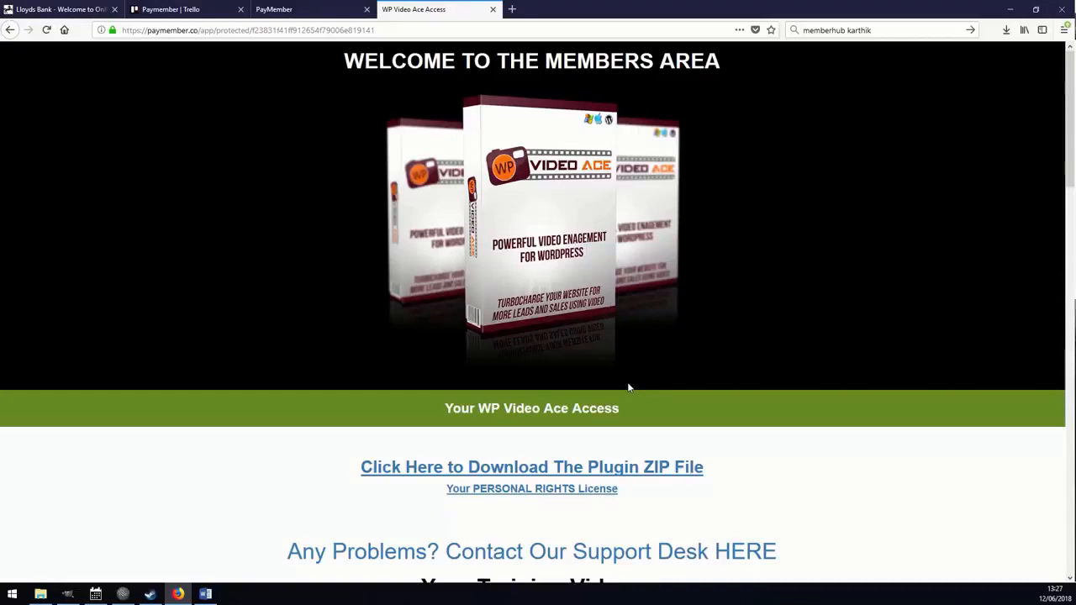
# Open PayMember's transactions list and examine the product names recorded for the cart sales
pyautogui.click(290, 9)
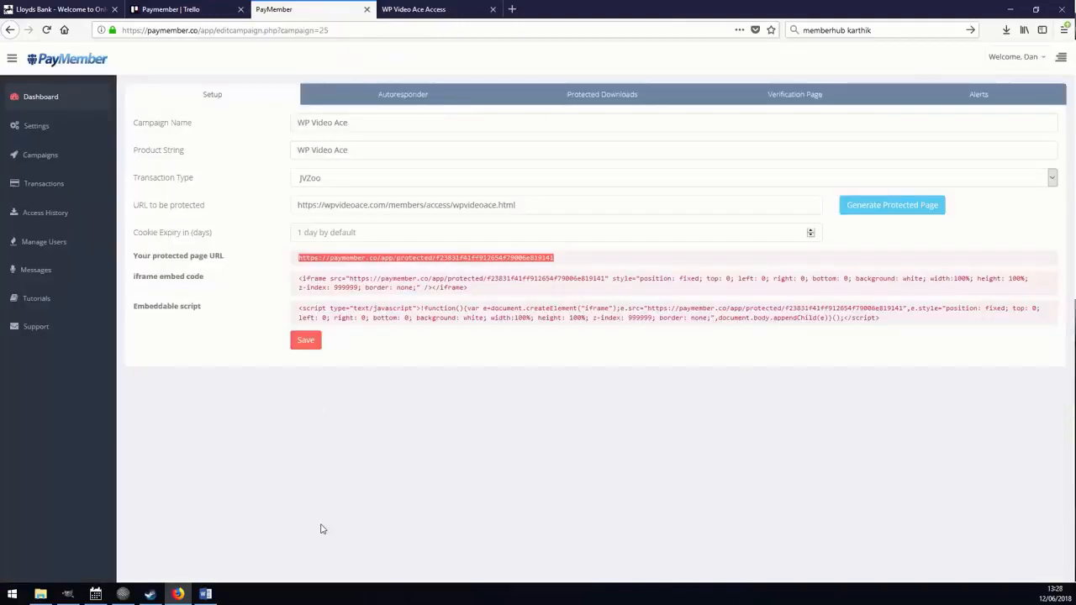
pyautogui.click(70, 188)
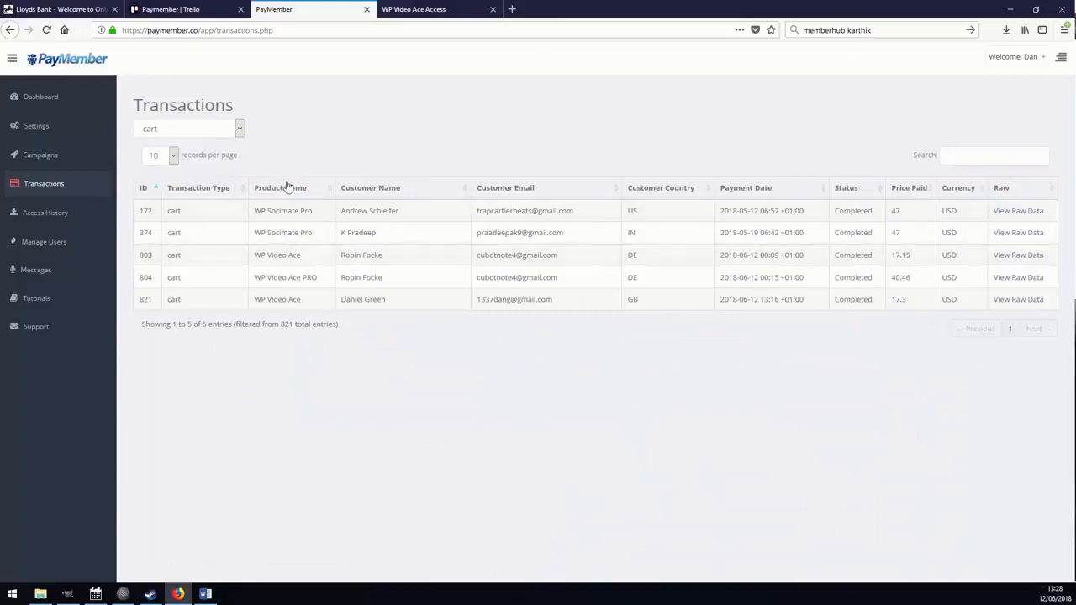
pyautogui.moveTo(254, 211); pyautogui.dragTo(313, 211)
pyautogui.tripleClick(320, 235)
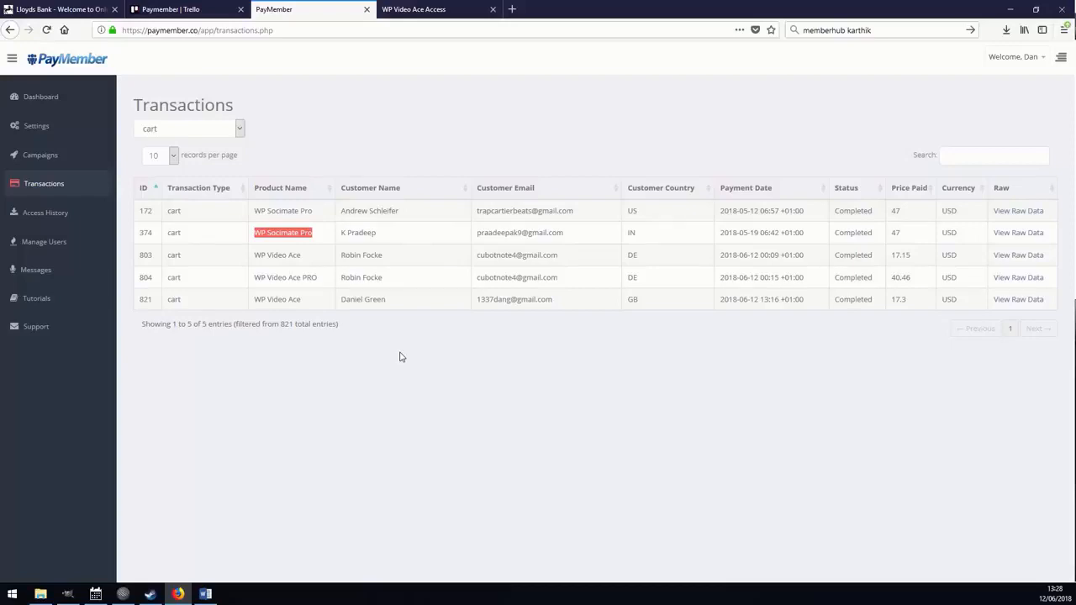
pyautogui.click(327, 229)
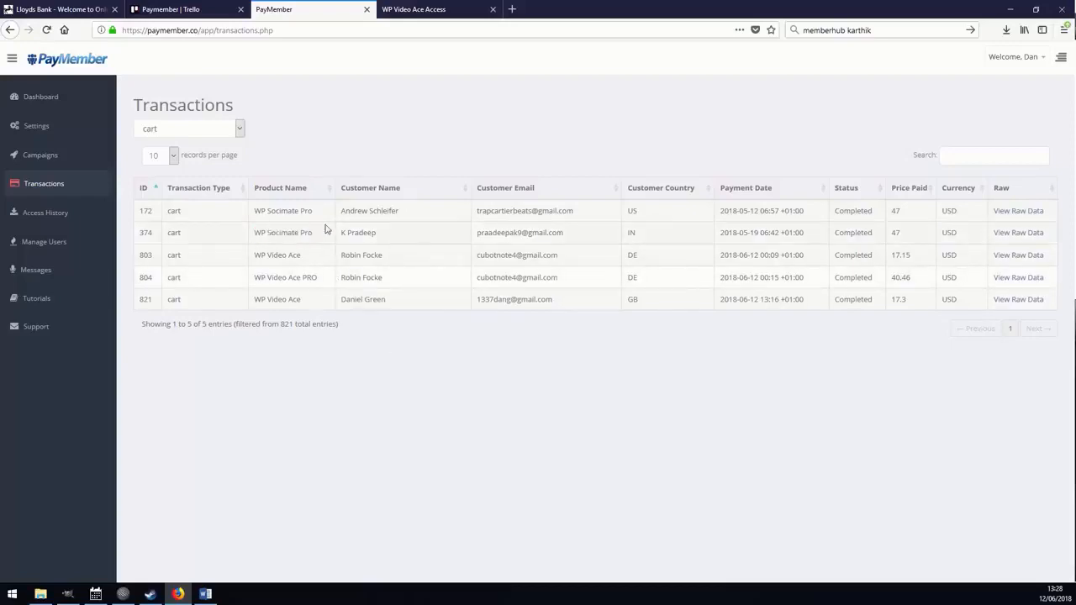
pyautogui.tripleClick(324, 212)
pyautogui.click(315, 265)
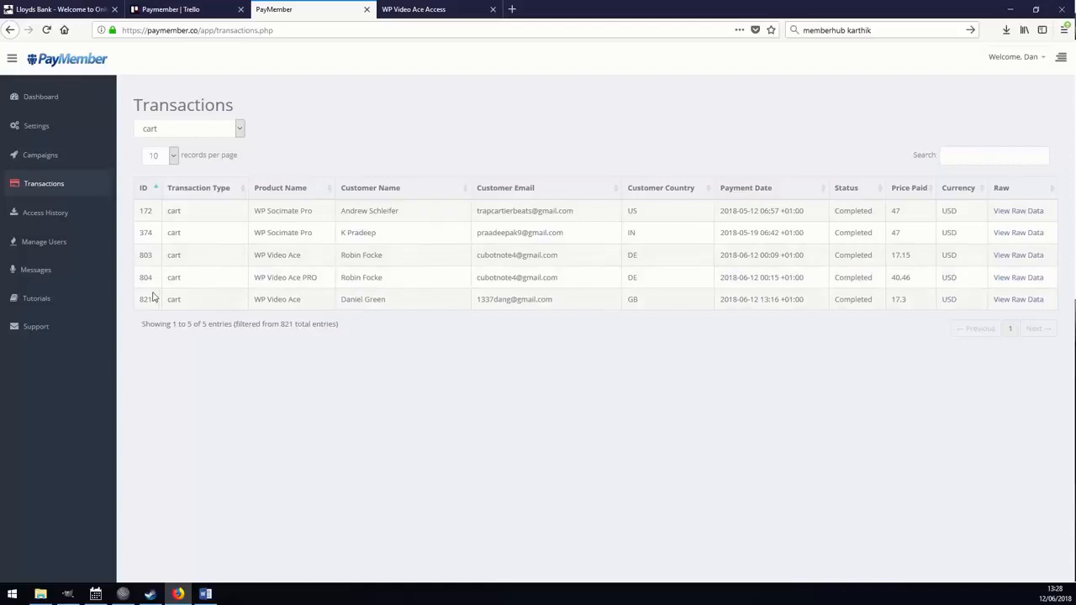
# Examine the newest WP Video Ace transaction, checking its product name, customer name and email
pyautogui.tripleClick(269, 299)
pyautogui.click(341, 313)
pyautogui.tripleClick(370, 300)
pyautogui.moveTo(553, 300); pyautogui.dragTo(475, 301)
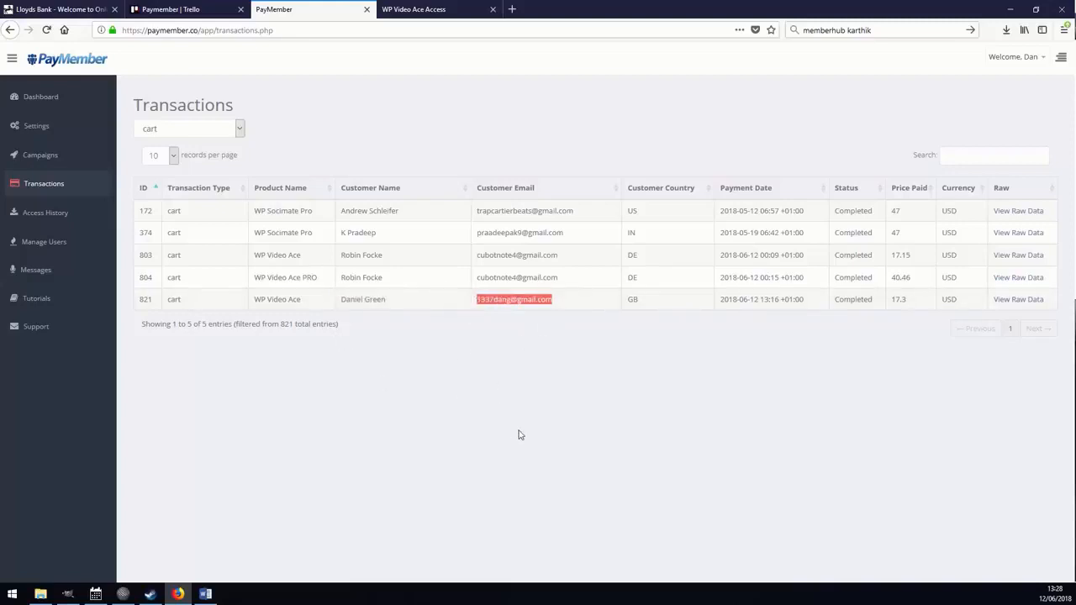
pyautogui.moveTo(207, 296); pyautogui.dragTo(909, 304)
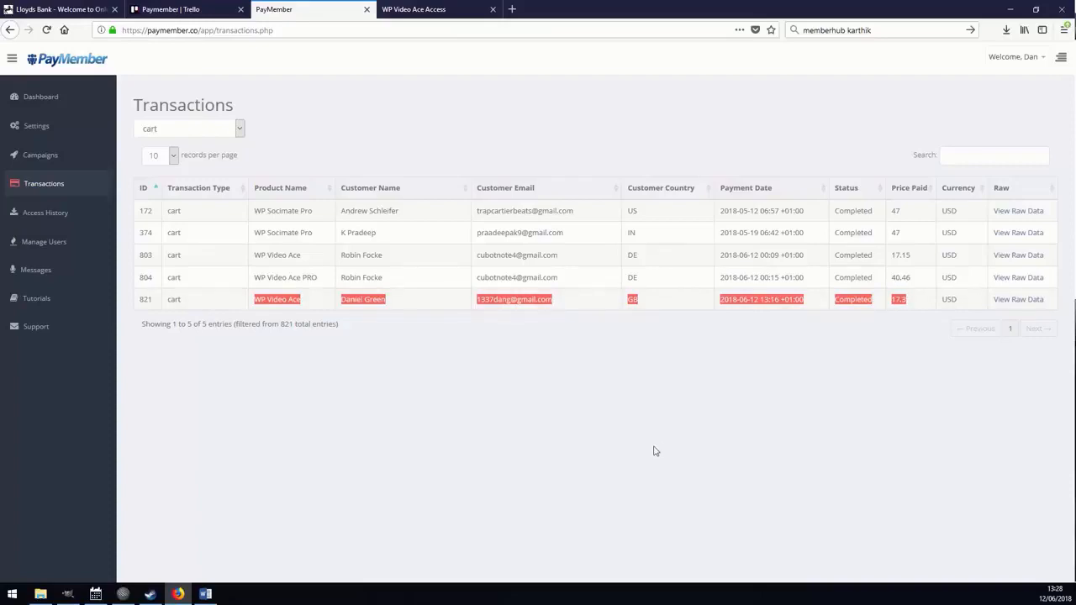
pyautogui.click(324, 307)
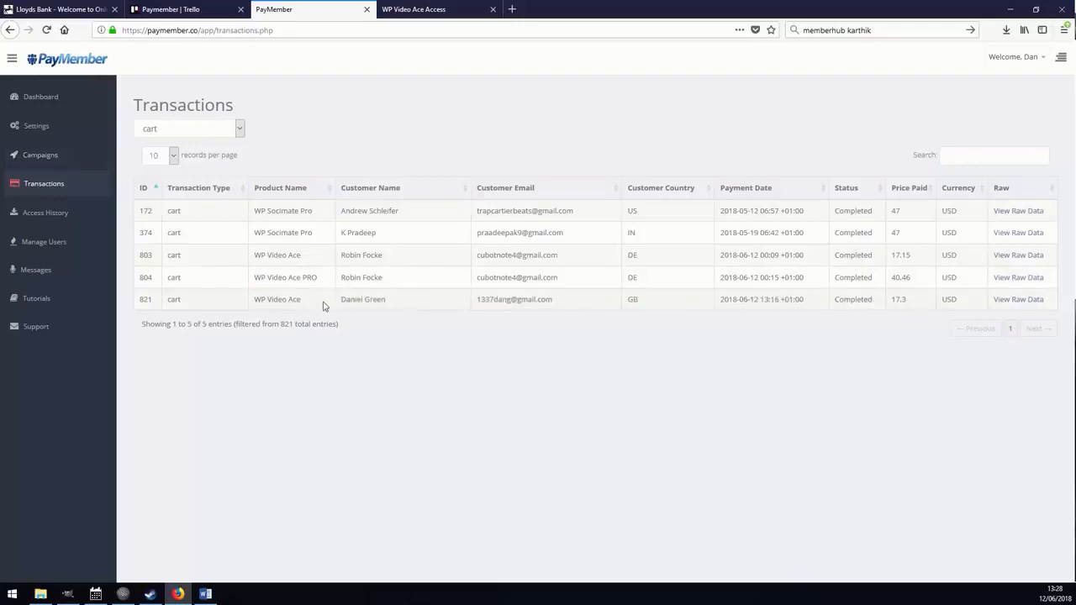
pyautogui.tripleClick(277, 300)
# Check the Product String in the WP Video Ace campaign setup against the transaction's product name, and return to the transactions list
pyautogui.click(57, 157)
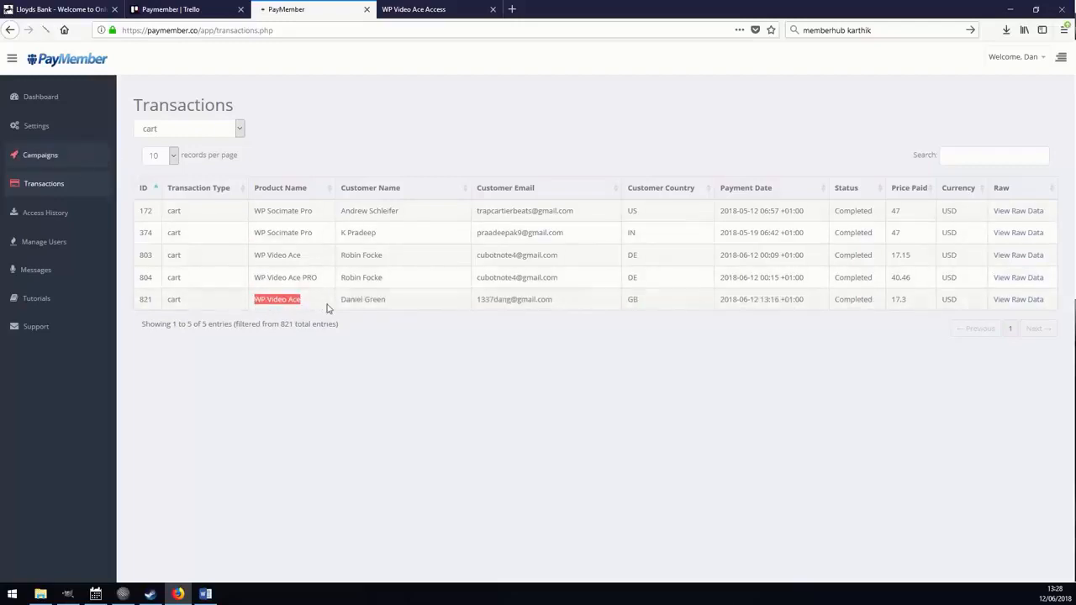
pyautogui.click(630, 199)
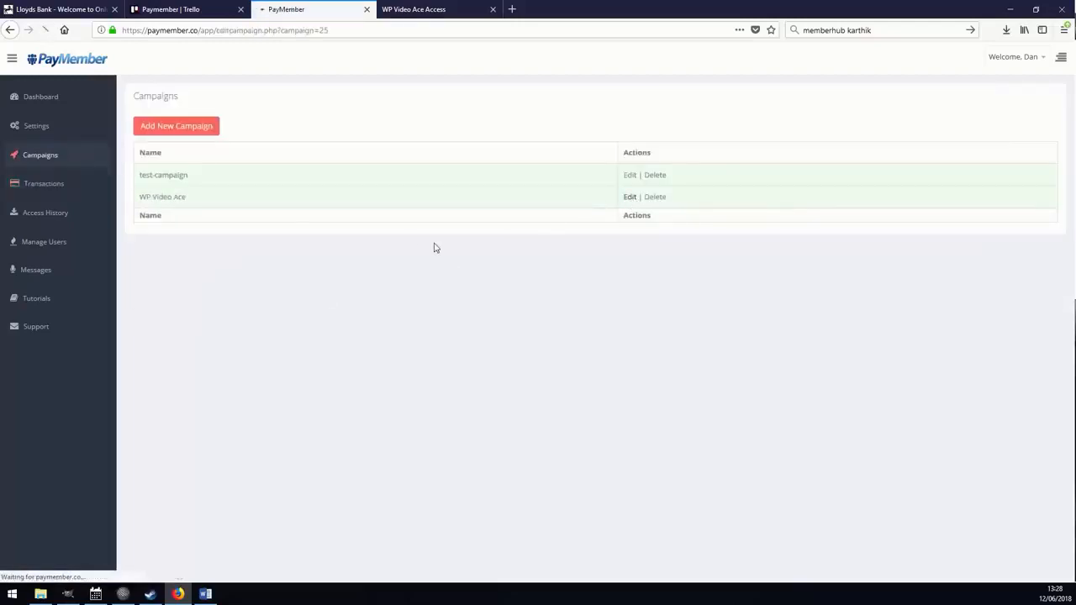
pyautogui.moveTo(351, 150); pyautogui.dragTo(249, 152)
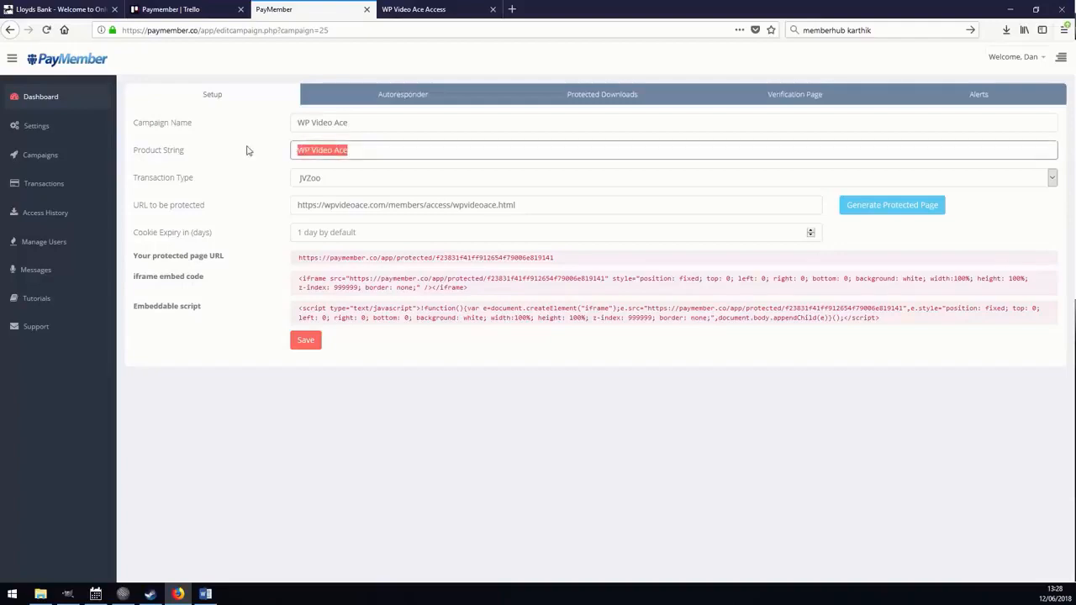
pyautogui.click(32, 183)
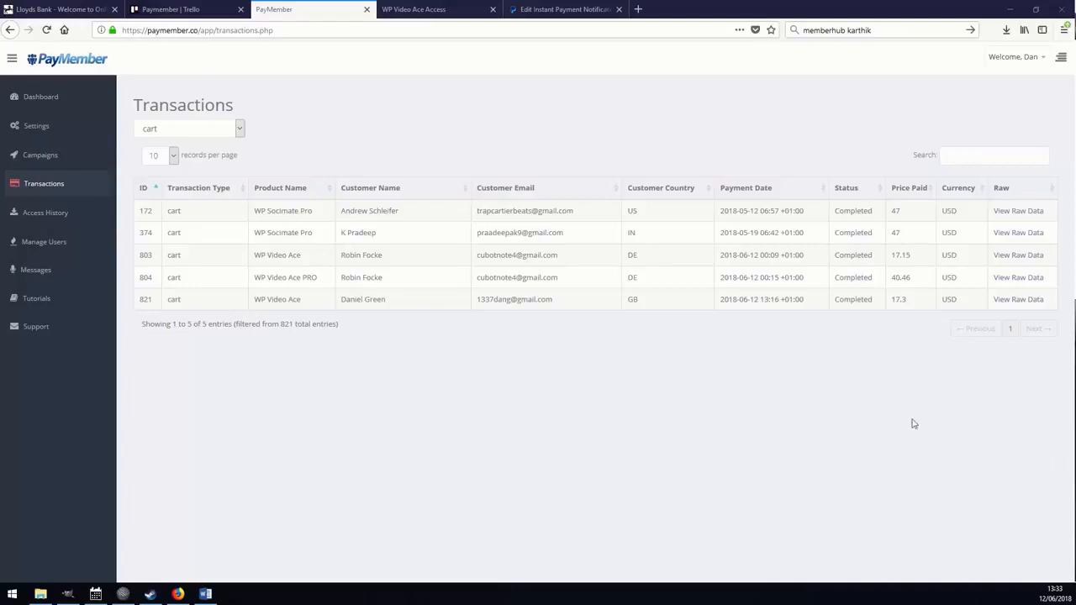
# Copy the PayPal IPN listener URL from the PayMember settings
pyautogui.click(33, 125)
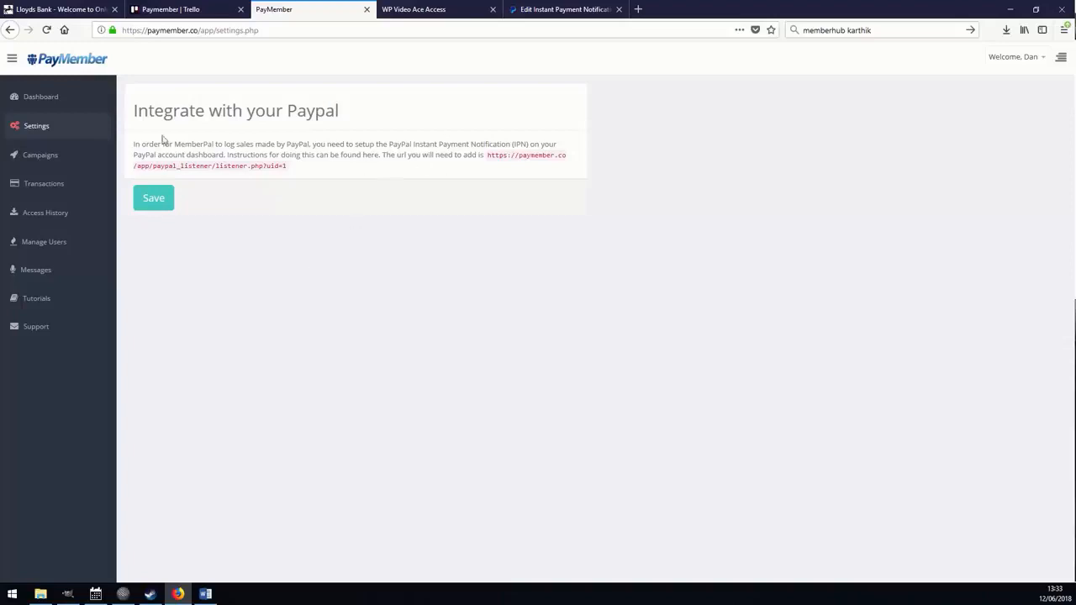
pyautogui.moveTo(496, 160); pyautogui.dragTo(288, 168)
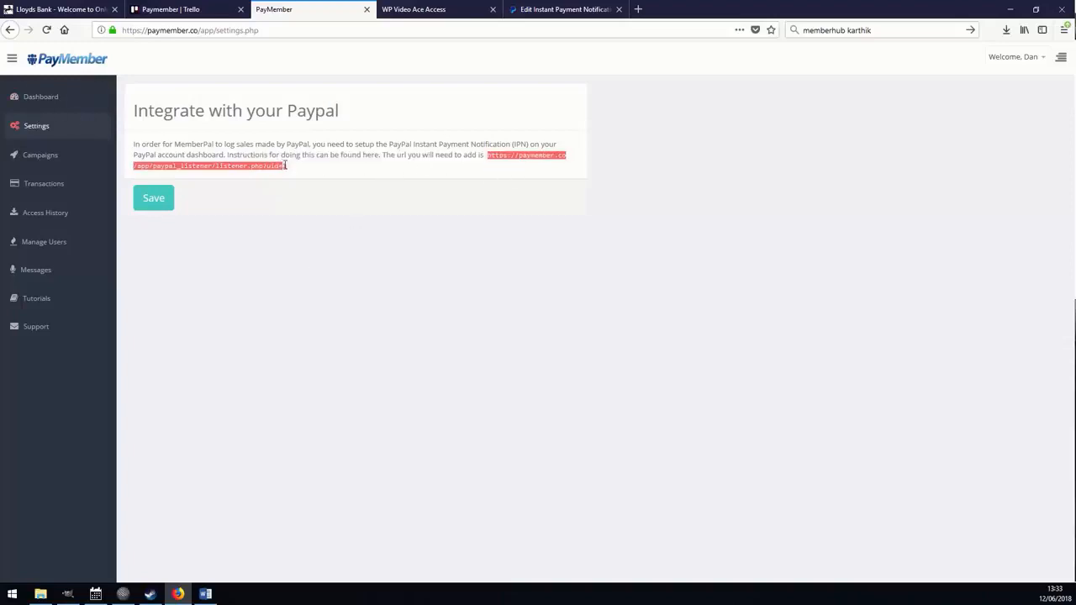
pyautogui.click(239, 164)
pyautogui.moveTo(473, 165); pyautogui.dragTo(488, 157)
pyautogui.rightClick(494, 157)
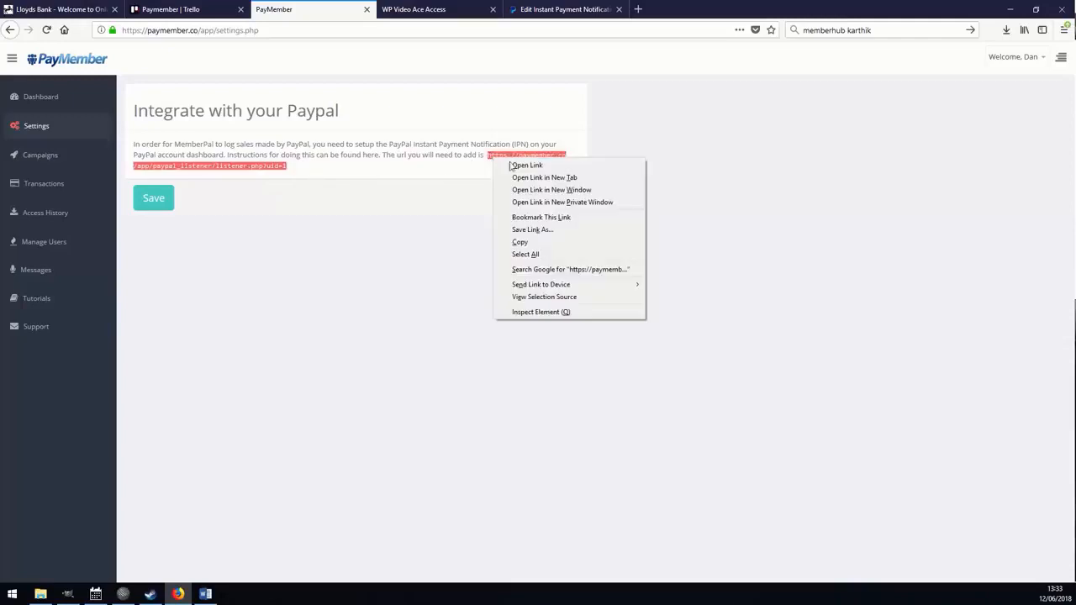
pyautogui.click(538, 243)
# In PayPal's Instant Payment Notification settings, paste the copied listener URL as the Notification URL, enable receiving IPN messages, and save
pyautogui.click(564, 9)
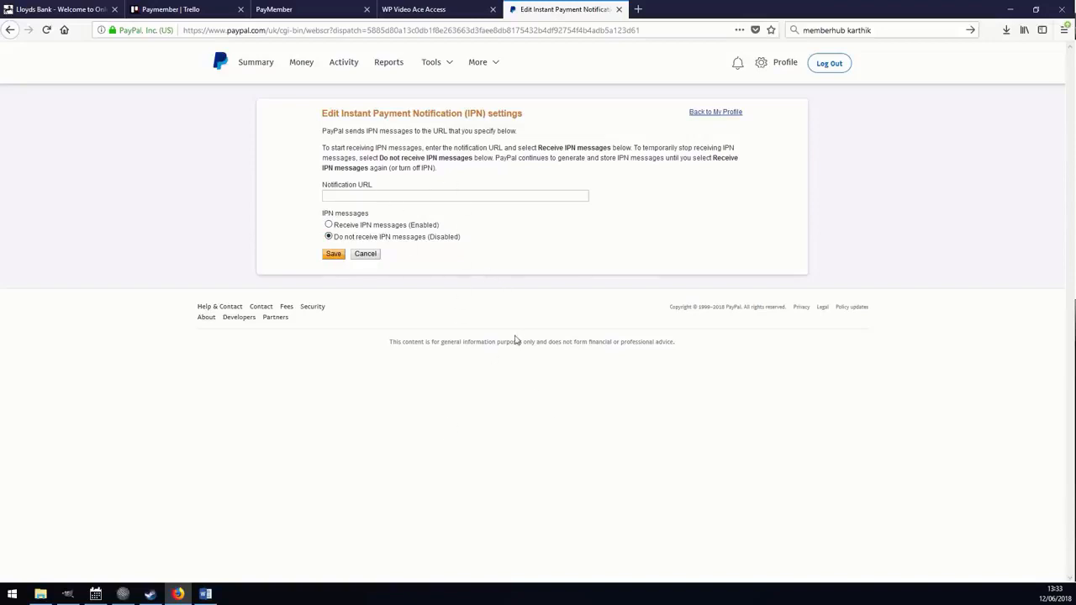
pyautogui.rightClick(387, 199)
pyautogui.click(429, 244)
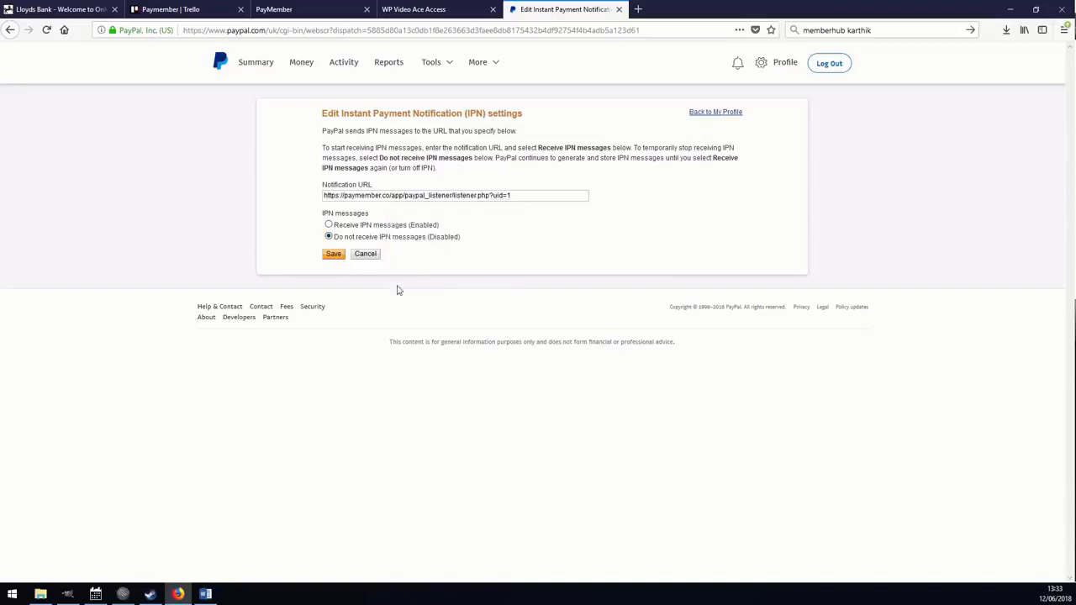
pyautogui.click(331, 227)
pyautogui.click(334, 257)
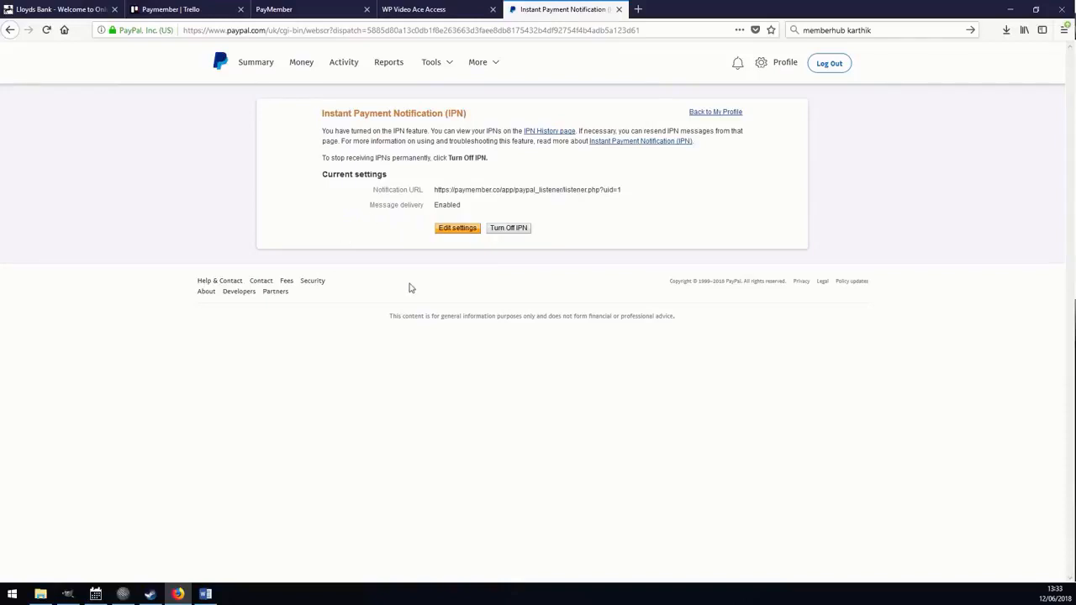
# Reopen the WP Video Ace campaign in PayMember, review its autoresponder integrations, and go to its protected downloads
pyautogui.click(311, 10)
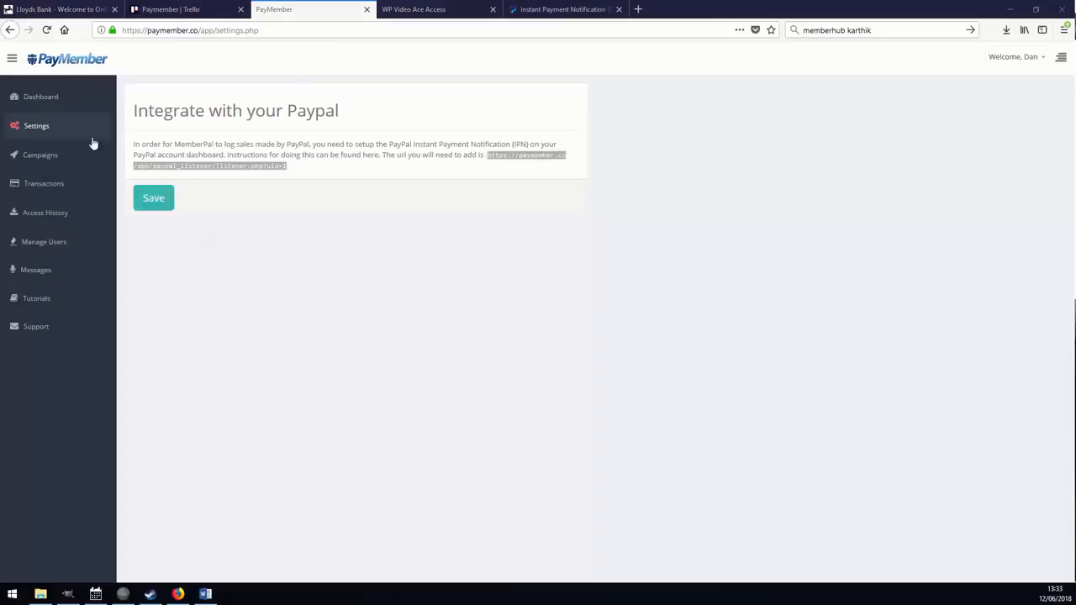
pyautogui.click(62, 154)
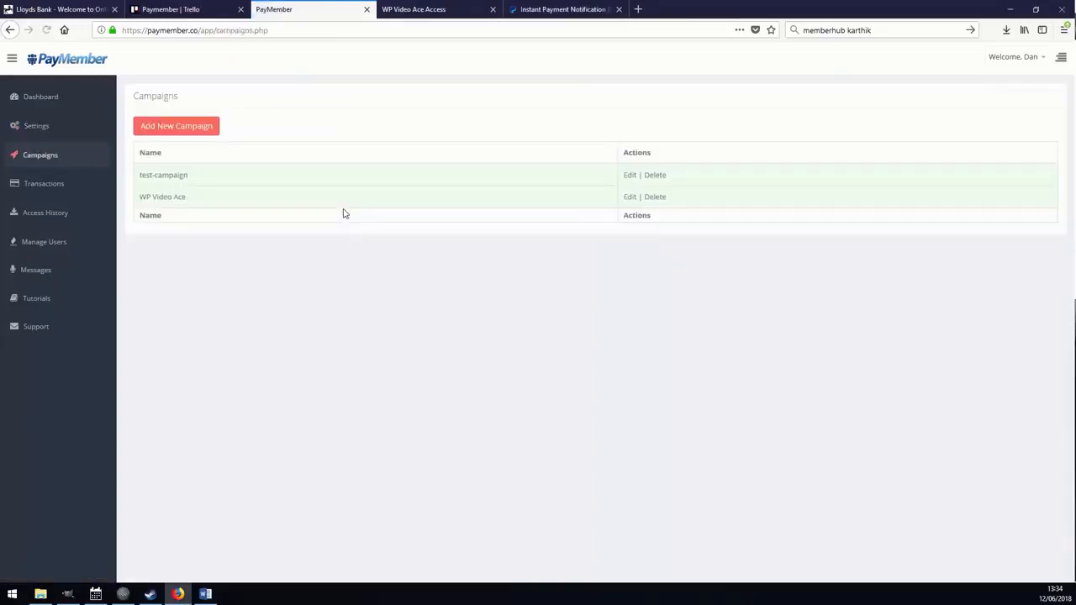
pyautogui.click(630, 197)
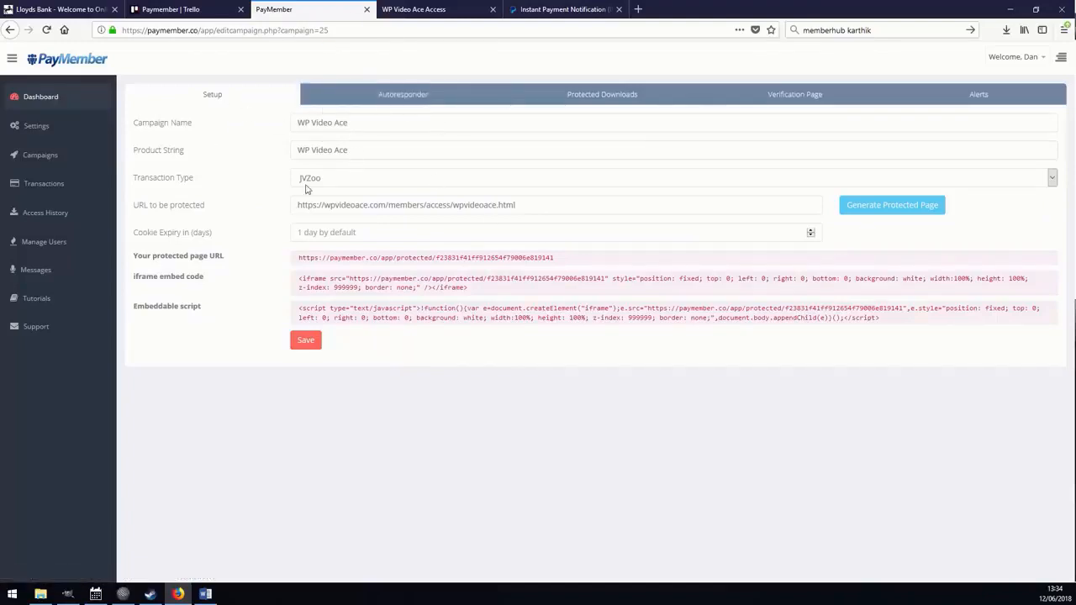
pyautogui.click(391, 95)
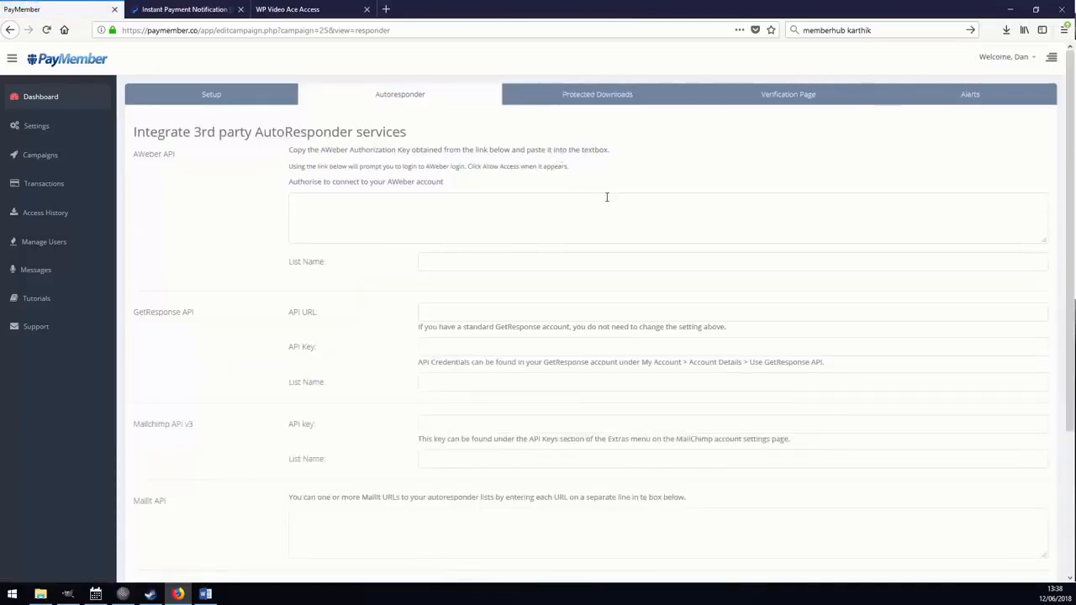
pyautogui.click(592, 103)
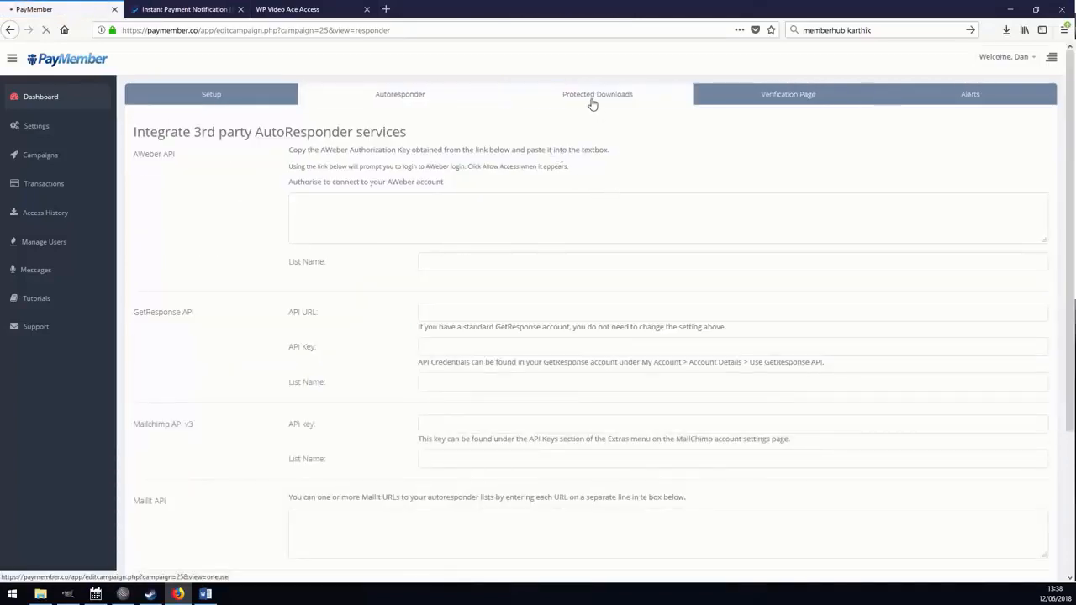
# Copy the plugin ZIP download link from the WP Video Ace members page and test it directly in a new tab
pyautogui.click(328, 11)
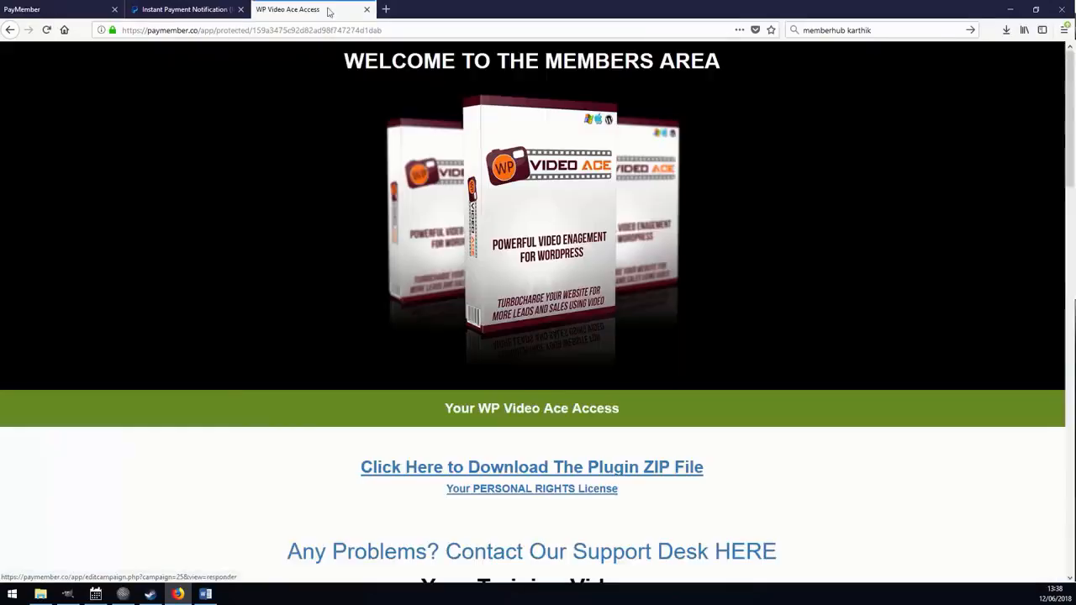
pyautogui.scroll(-3, 463, 243)
pyautogui.scroll(3, 416, 291)
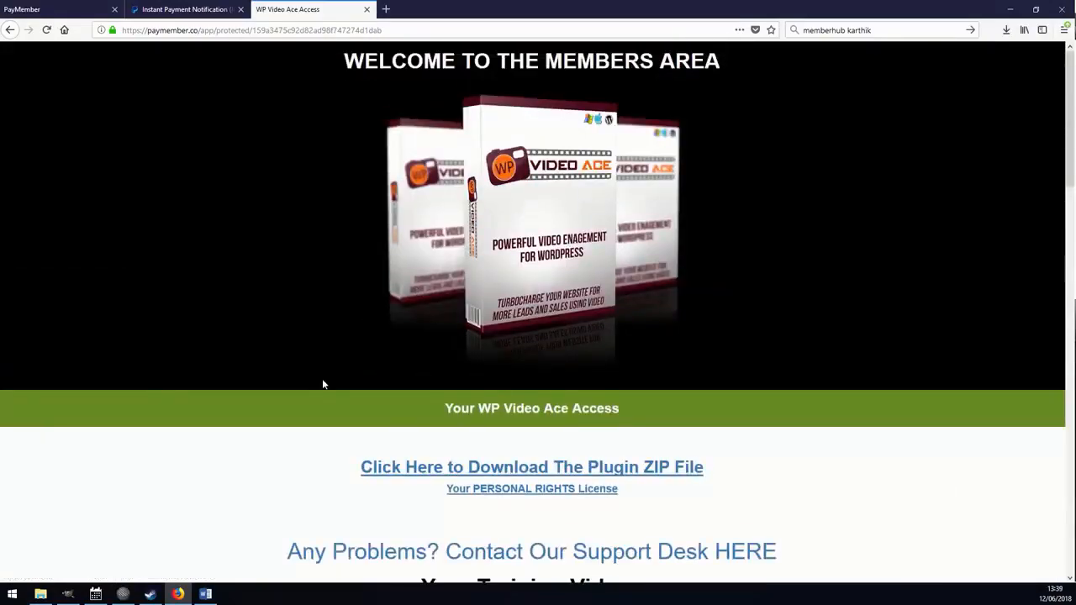
pyautogui.rightClick(407, 477)
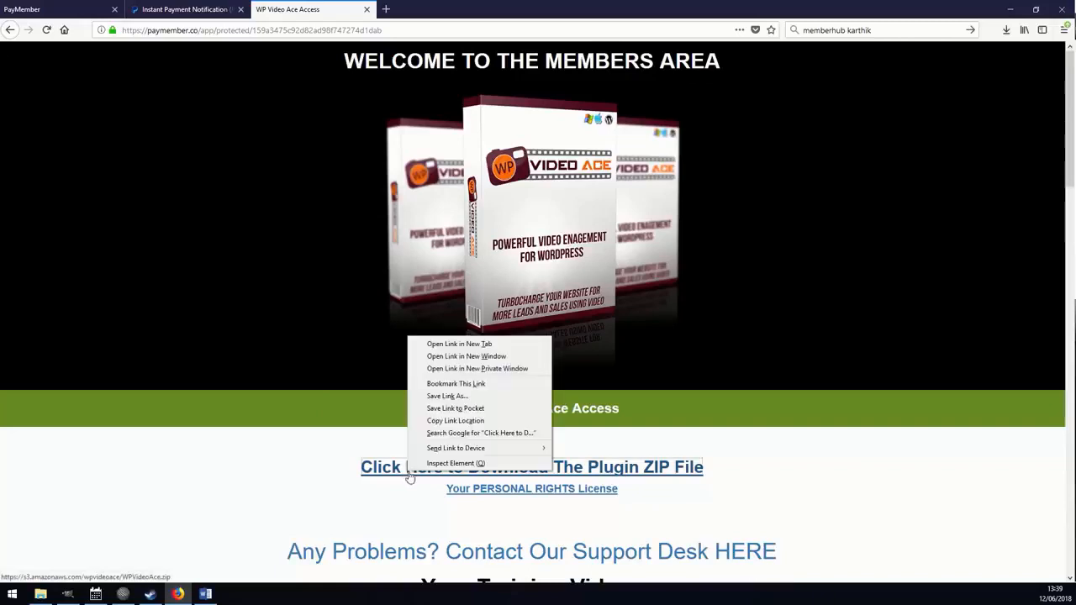
pyautogui.click(474, 423)
pyautogui.click(386, 10)
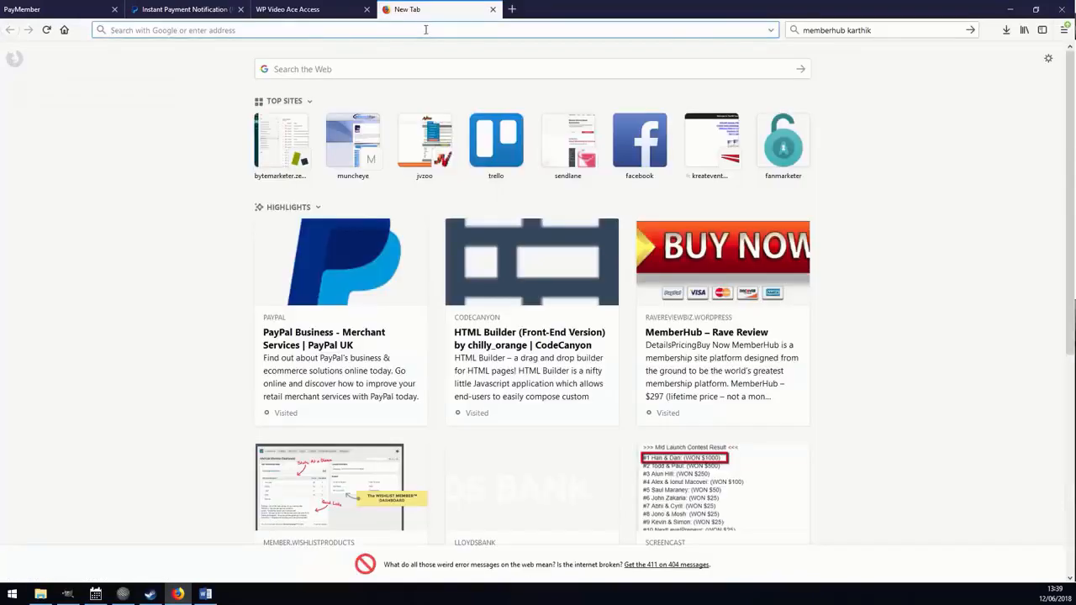
pyautogui.hotkey('ctrl', 'v')
pyautogui.press('Return')
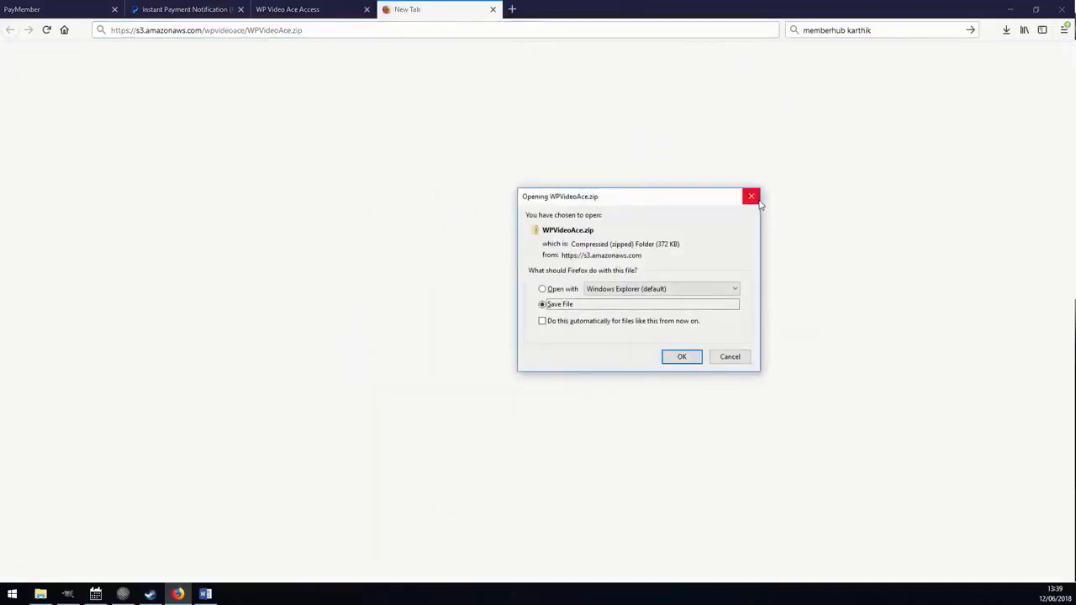
# Dismiss the file prompt, retest the direct WPVideoAce.zip link, dismiss it again, and return to the members page's plugin download link
pyautogui.click(756, 200)
pyautogui.click(334, 30)
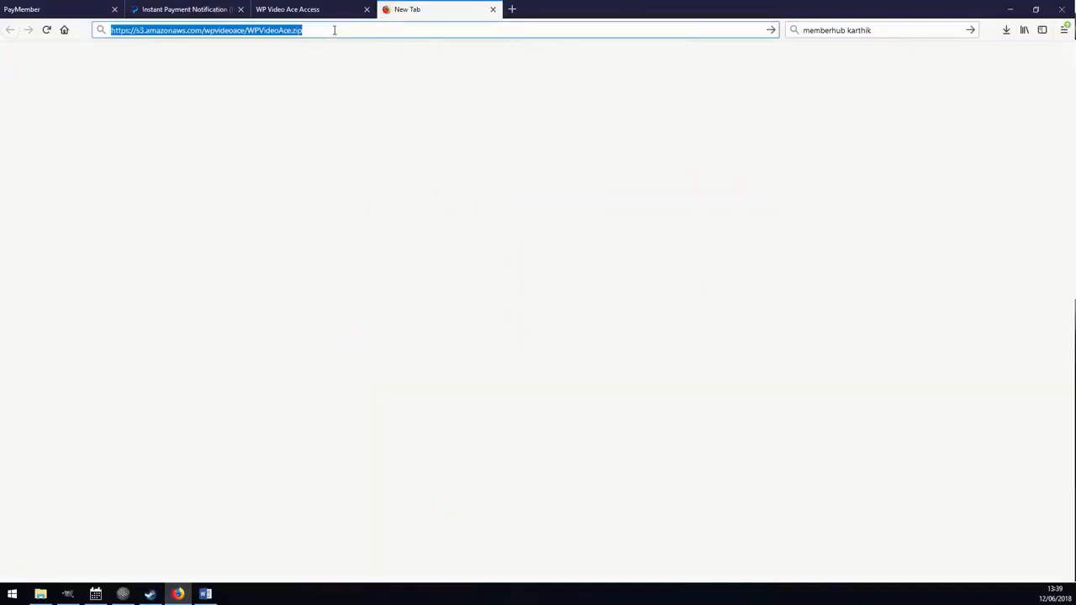
pyautogui.press('Return')
pyautogui.click(750, 197)
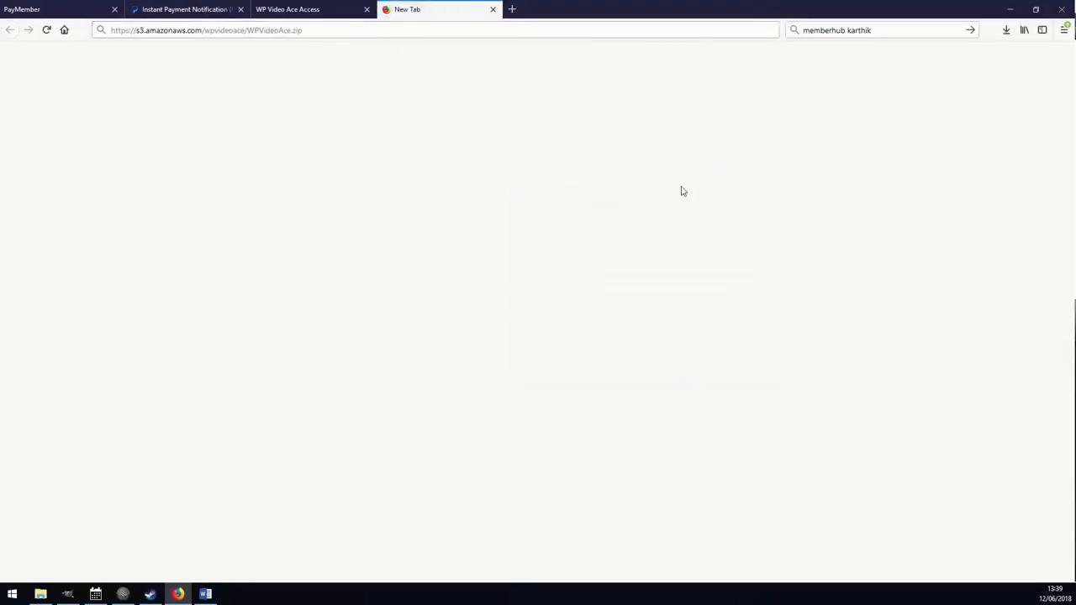
pyautogui.click(309, 11)
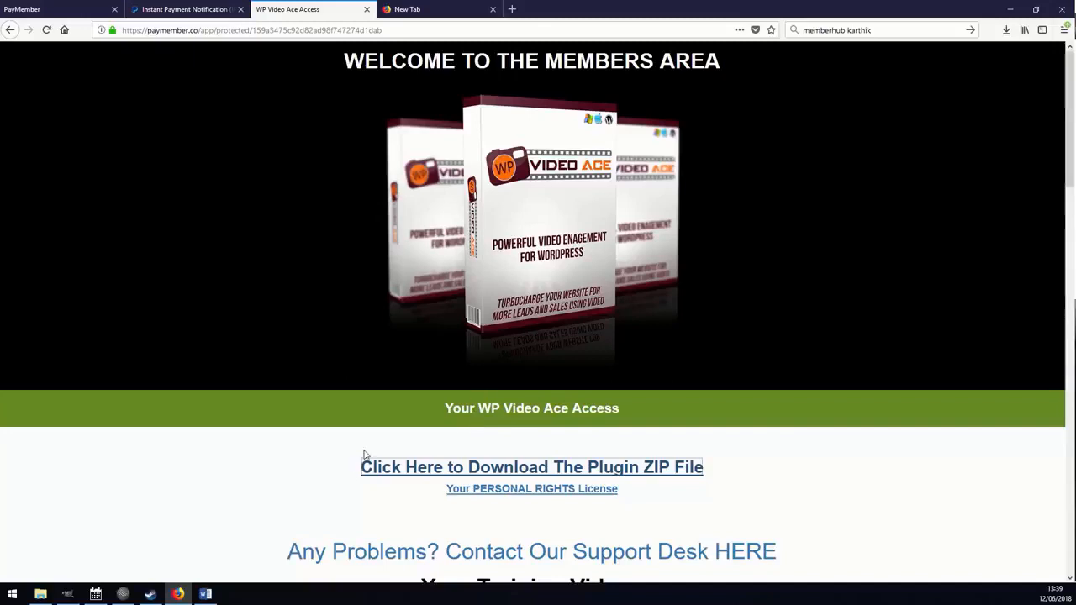
pyautogui.click(438, 468)
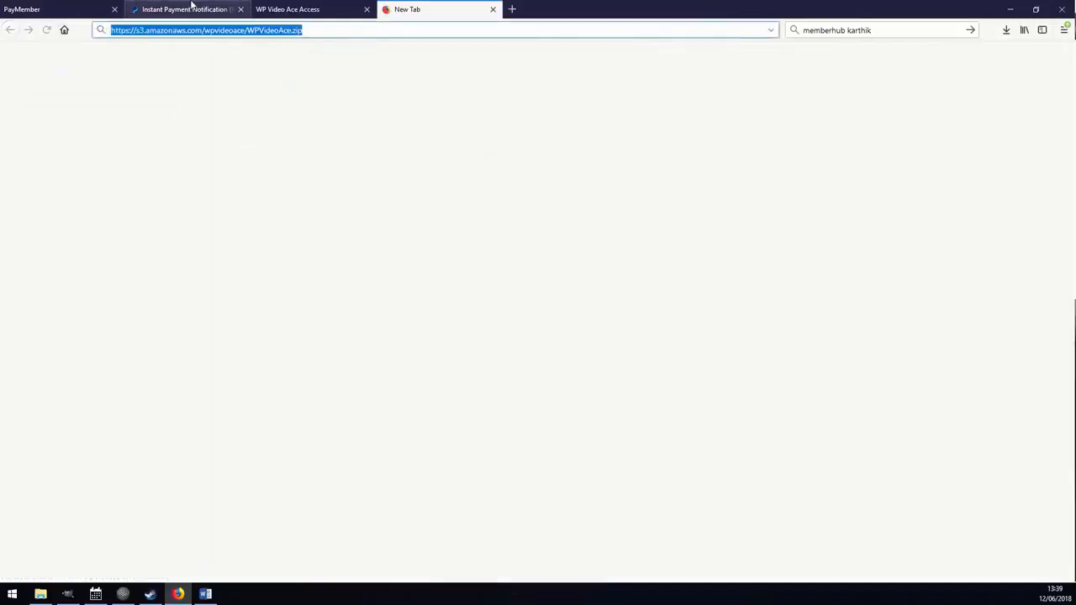
# Copy the direct WPVideoAce.zip URL and save it in PayMember as both the link to protect and the actual URL, allowing 1 download
pyautogui.hotkey('ctrl', 'c')
pyautogui.click(34, 9)
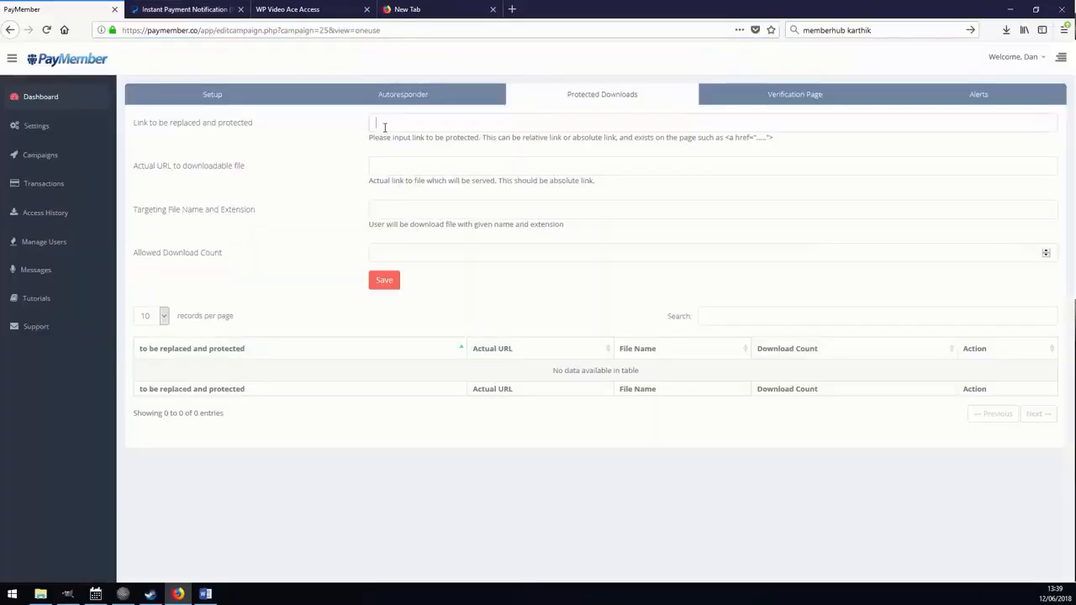
pyautogui.click(385, 123)
pyautogui.hotkey('ctrl', 'v')
pyautogui.click(390, 167)
pyautogui.hotkey('ctrl', 'v')
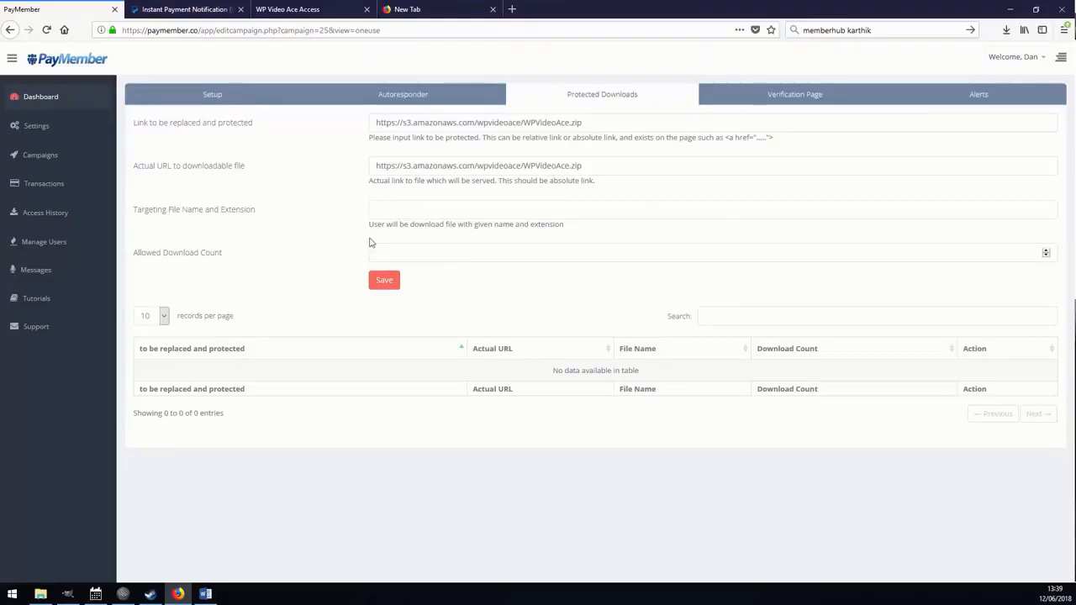
pyautogui.click(1047, 251)
pyautogui.click(388, 284)
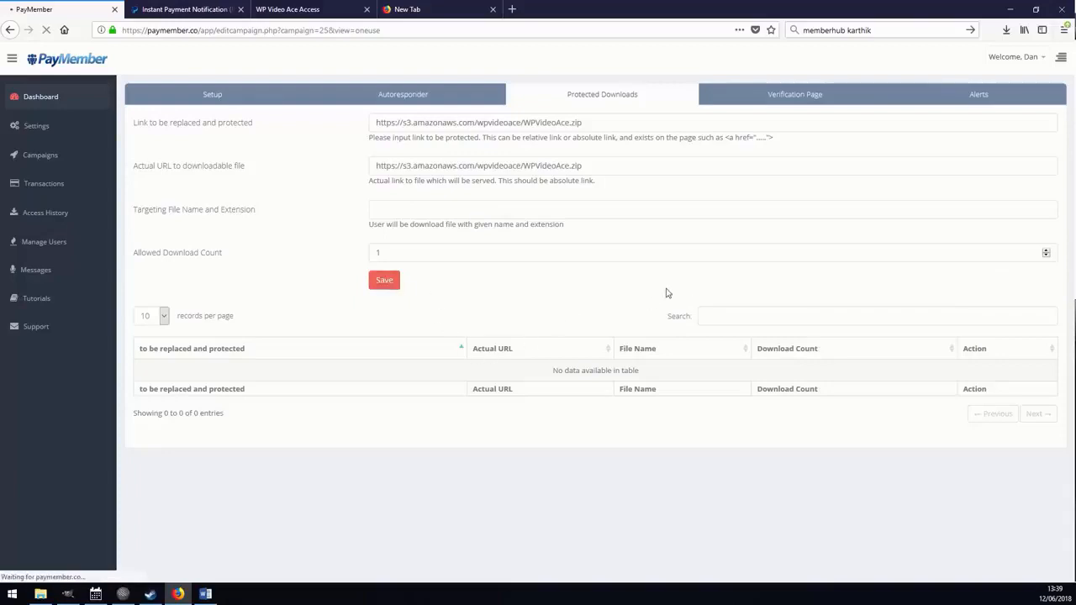
# Save the WP Video Ace campaign setup again and select its protected page URL for copying
pyautogui.click(236, 95)
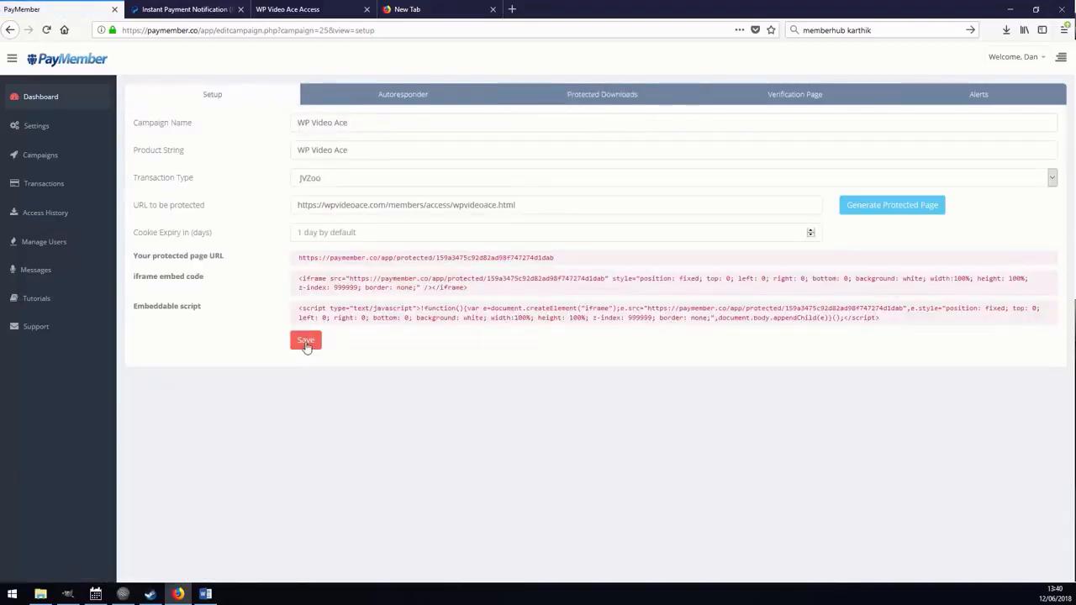
pyautogui.click(305, 340)
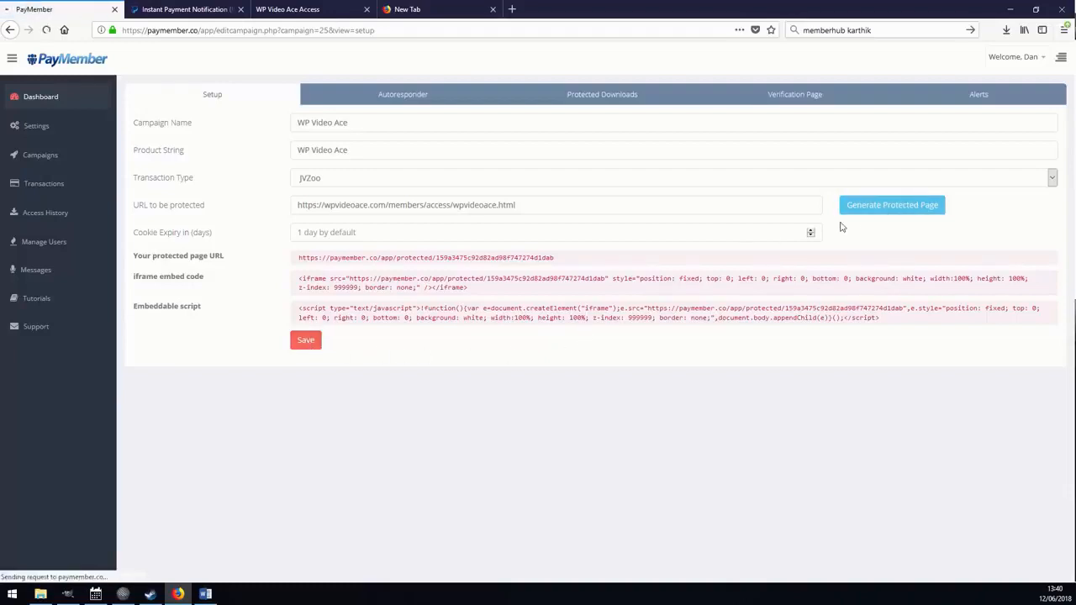
pyautogui.moveTo(577, 266); pyautogui.dragTo(291, 273)
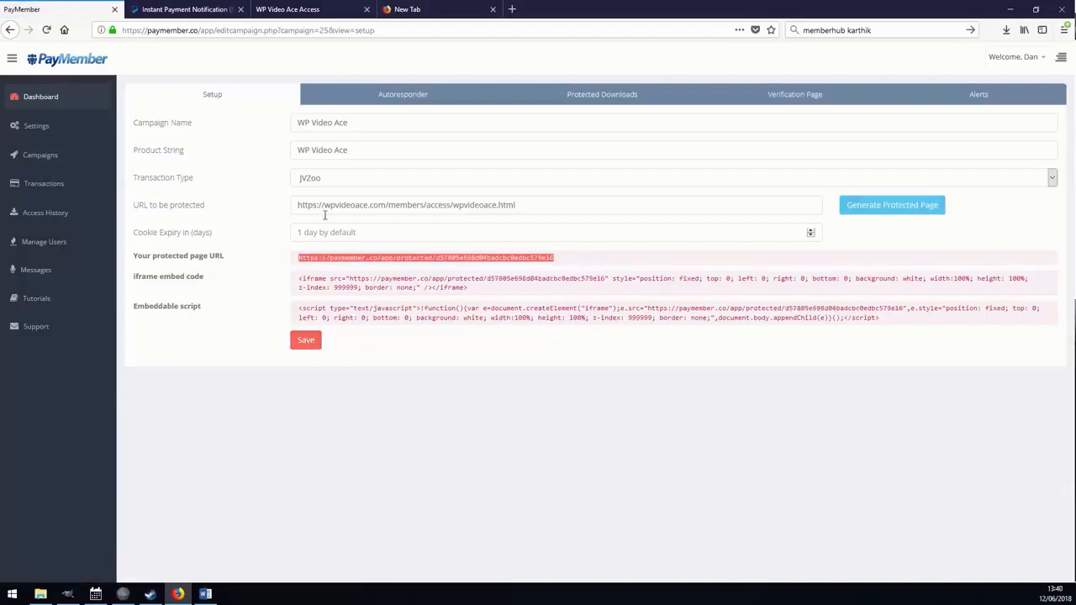
# Load the copied protected page URL in the WP Video Ace members page tab
pyautogui.click(320, 8)
pyautogui.click(355, 31)
pyautogui.hotkey('ctrl', 'v')
pyautogui.press('Return')
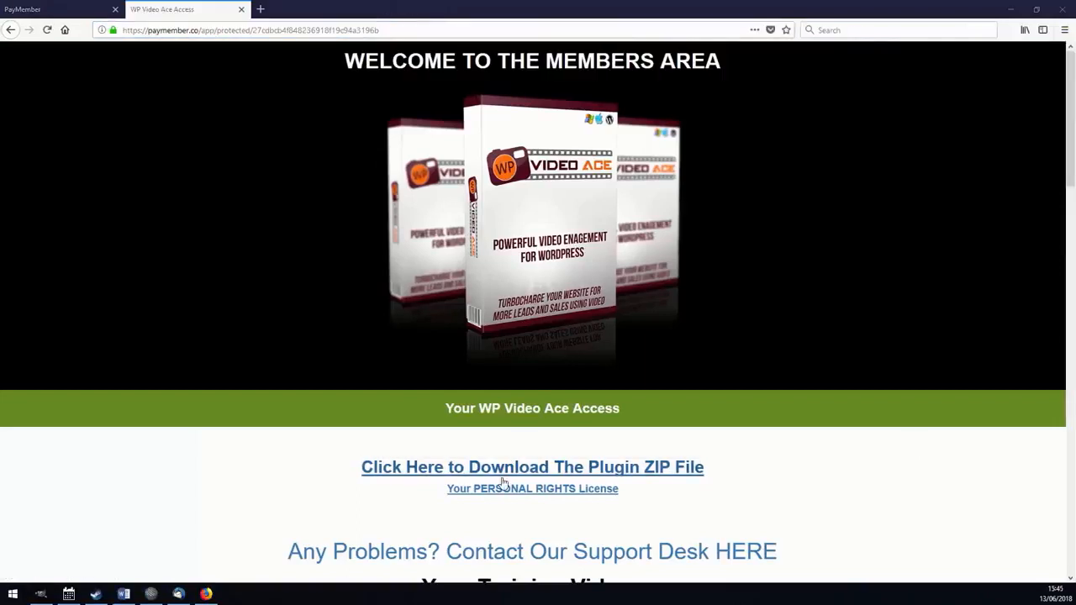
# Copy the members page's plugin ZIP link, open it in a new tab, and save WPVideoAce.zip in the paymember folder
pyautogui.rightClick(499, 477)
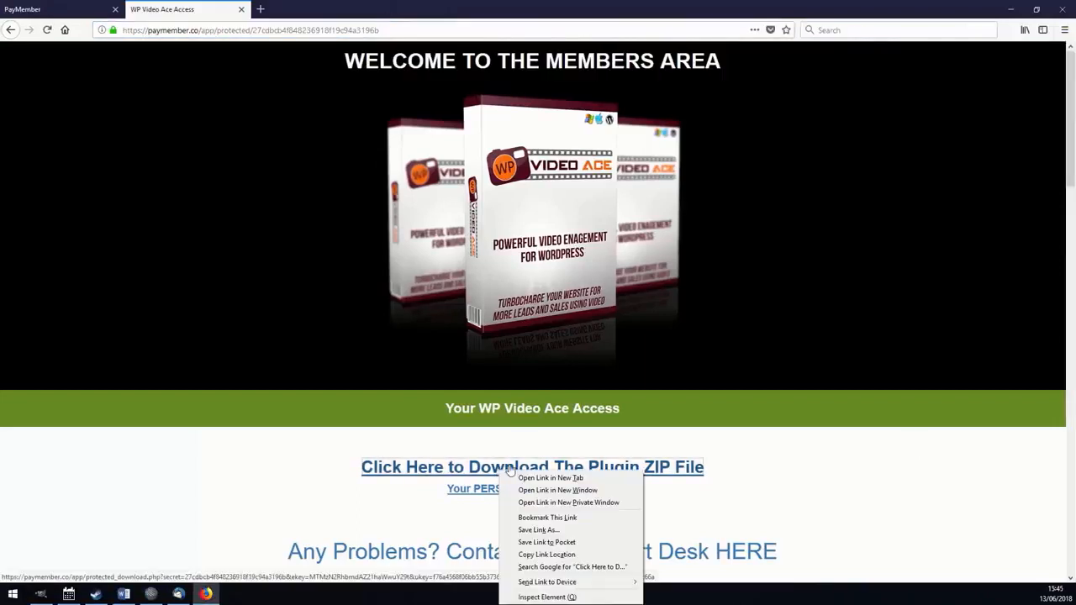
pyautogui.click(559, 559)
pyautogui.click(259, 9)
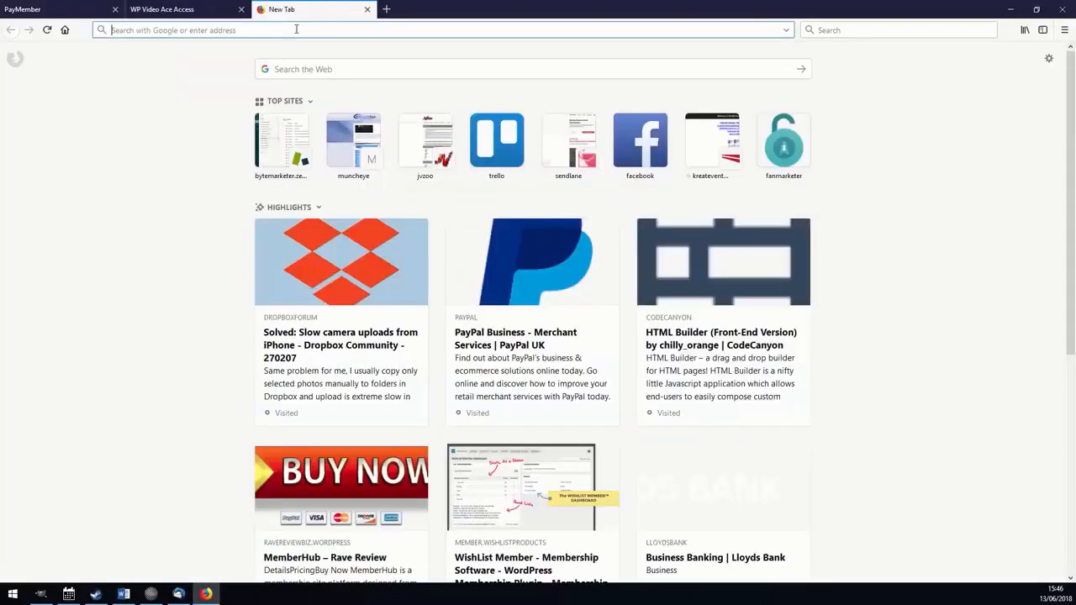
pyautogui.hotkey('ctrl', 'v')
pyautogui.click(448, 31)
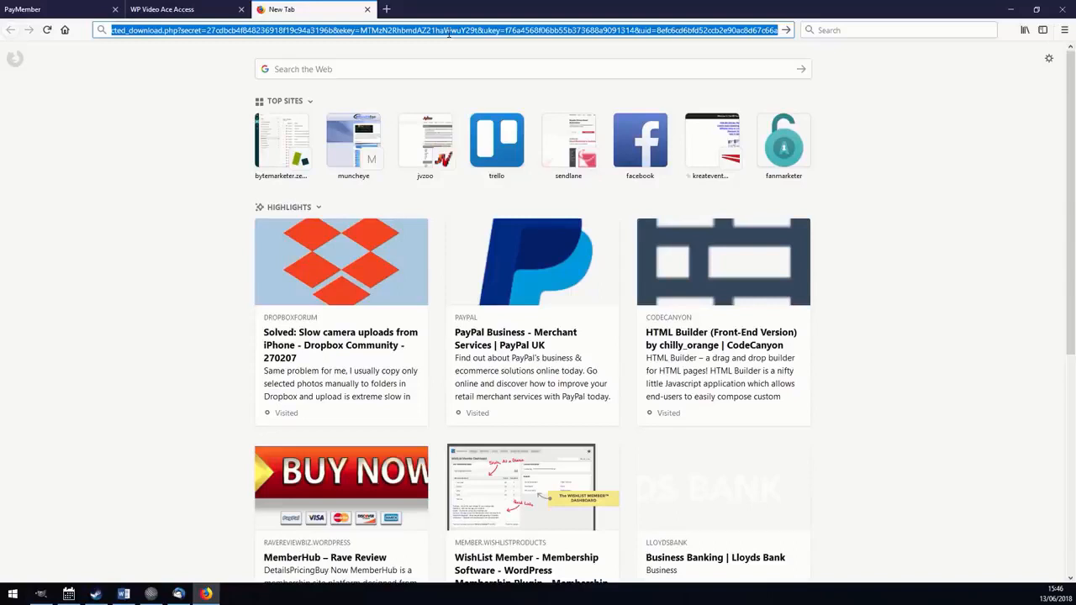
pyautogui.press('Return')
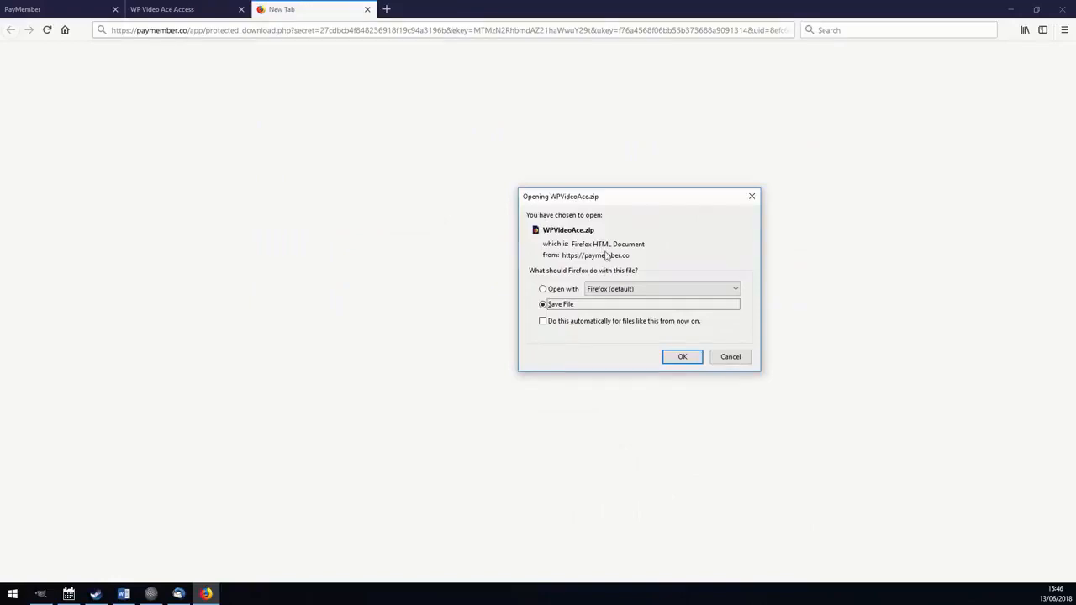
pyautogui.click(682, 360)
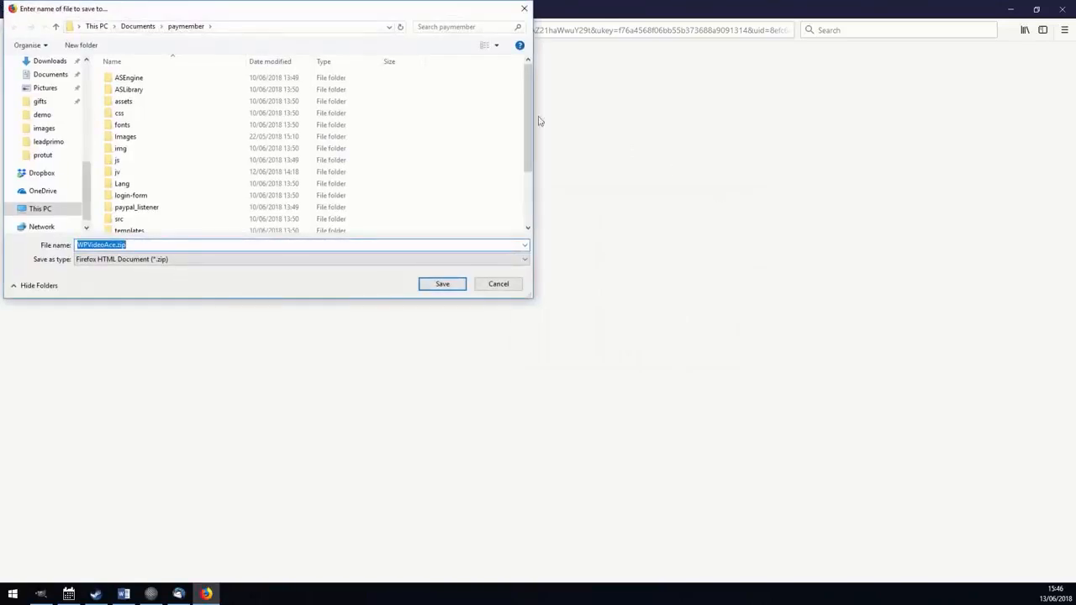
pyautogui.click(441, 283)
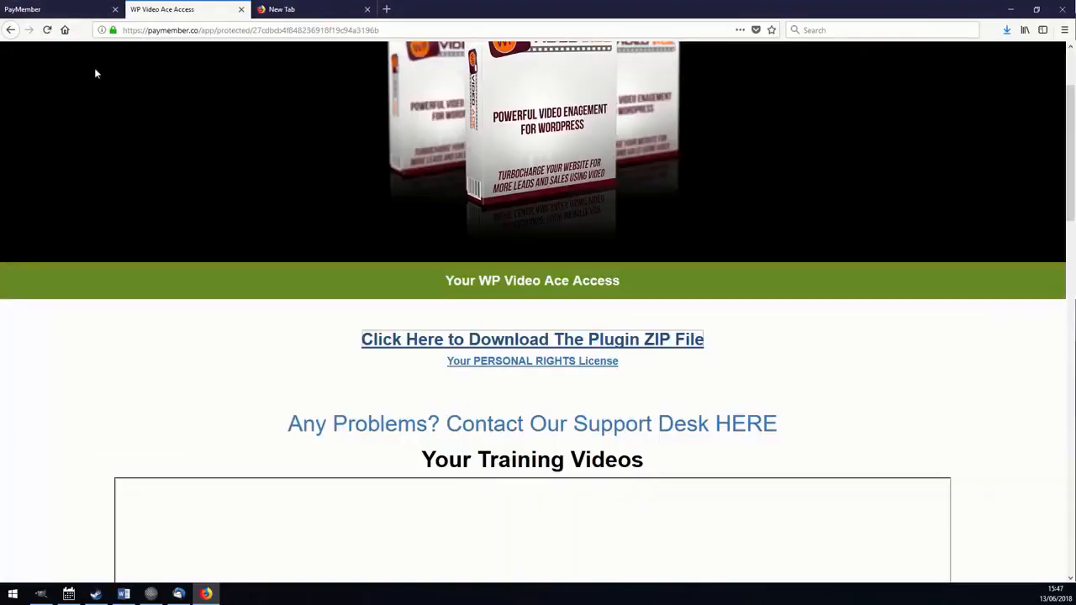
# Reload the members page, copy its plugin ZIP link again, and paste it into the address bar of the other tab
pyautogui.click(48, 30)
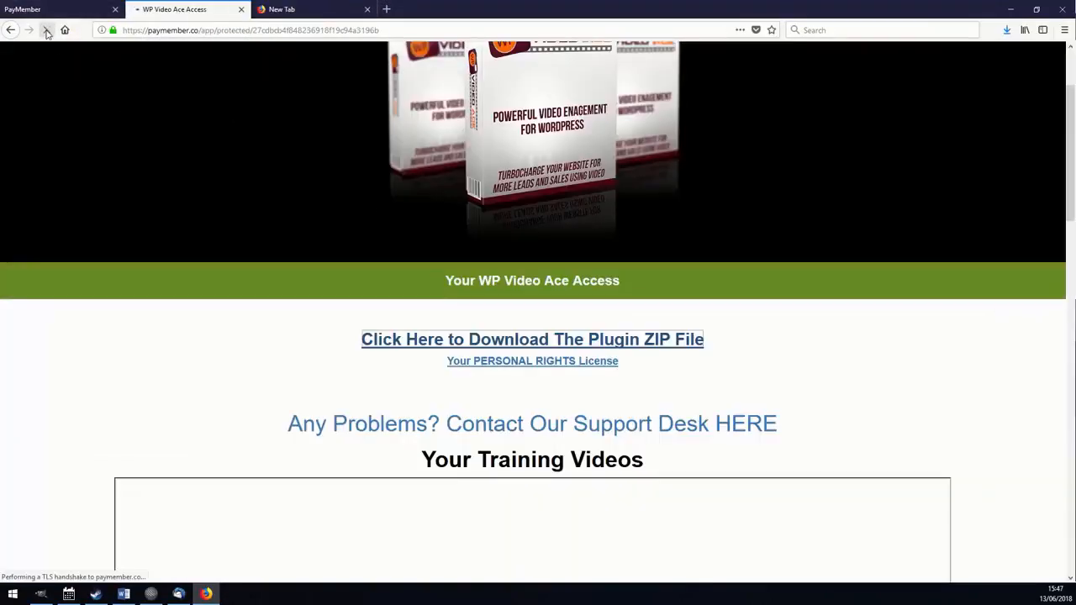
pyautogui.rightClick(380, 341)
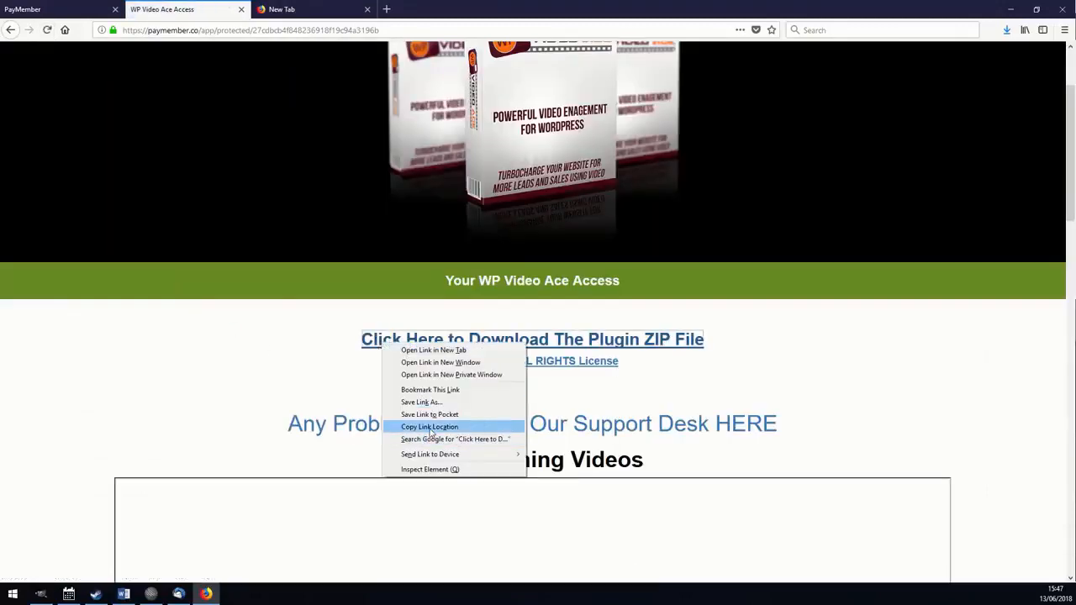
pyautogui.click(430, 427)
pyautogui.click(316, 12)
pyautogui.hotkey('ctrl', 'v')
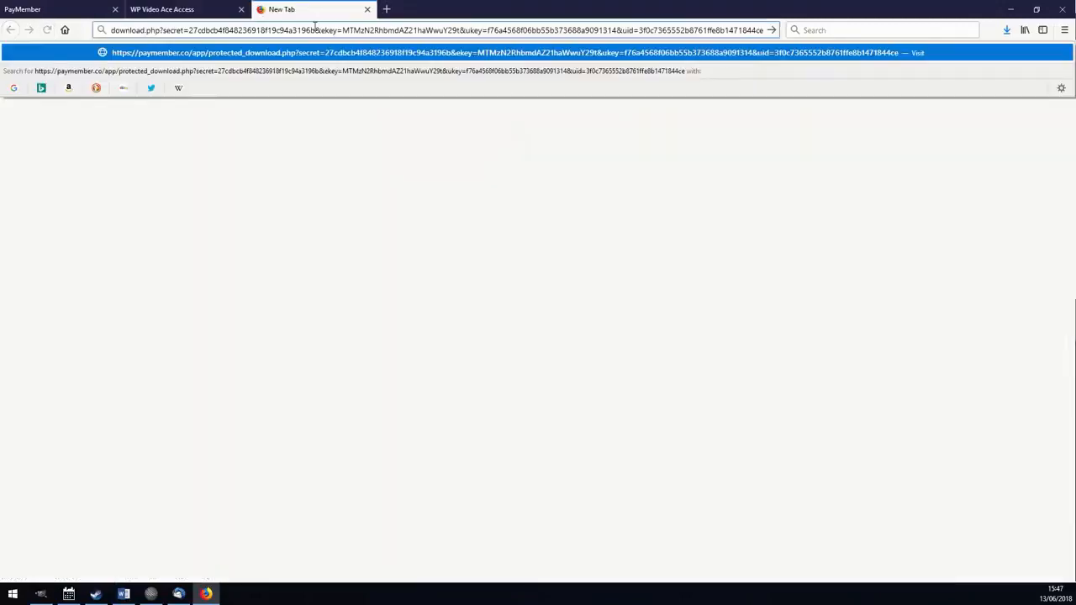
# In PayMember's protected downloads, inspect the editable download count of the WPVideoAce.zip entry and leave it at 1
pyautogui.click(111, 5)
pyautogui.click(897, 373)
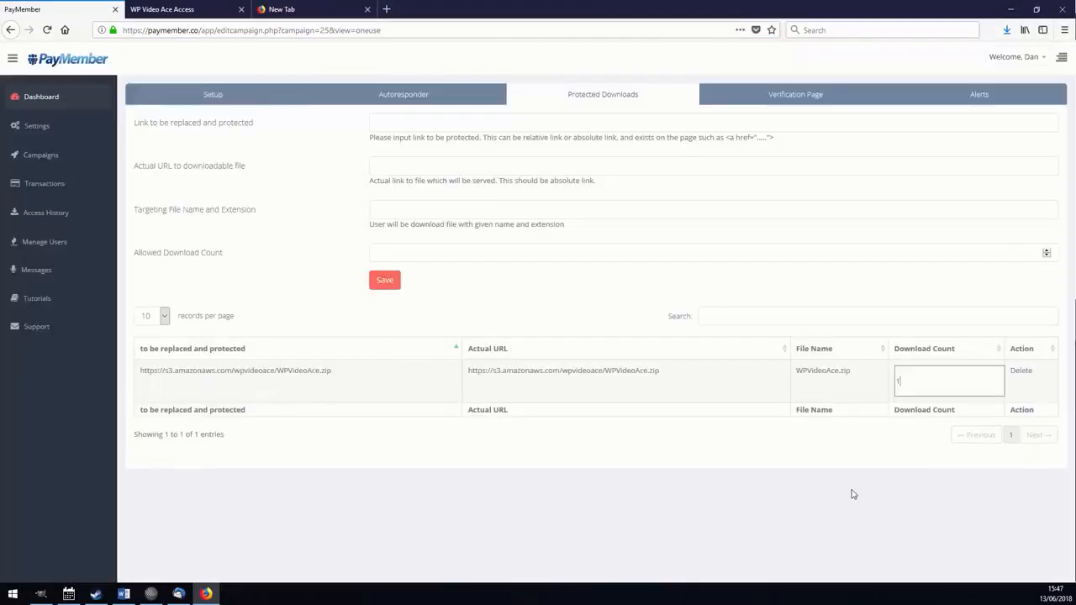
pyautogui.click(835, 520)
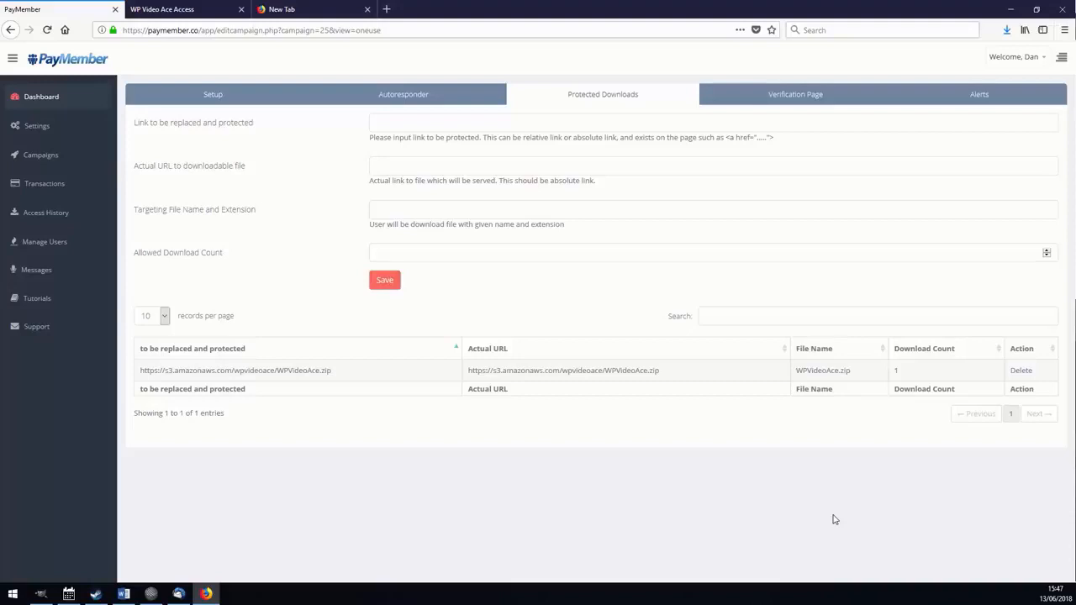
# Review the members page's protected ZIP link and compare it with the actual URL in the campaign's protected download entry
pyautogui.click(218, 14)
pyautogui.click(401, 382)
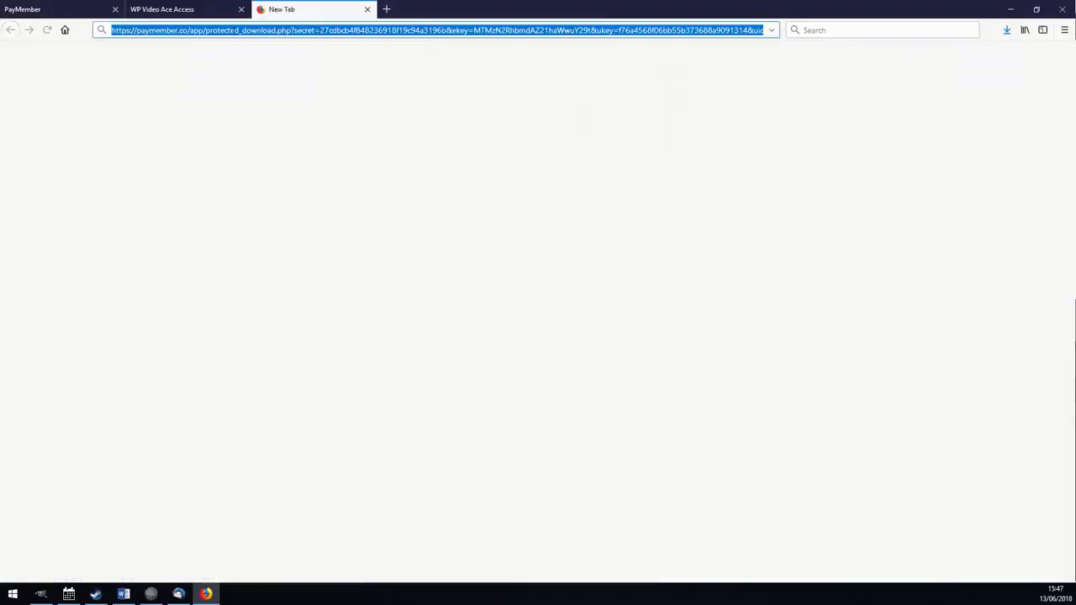
pyautogui.tripleClick(225, 24)
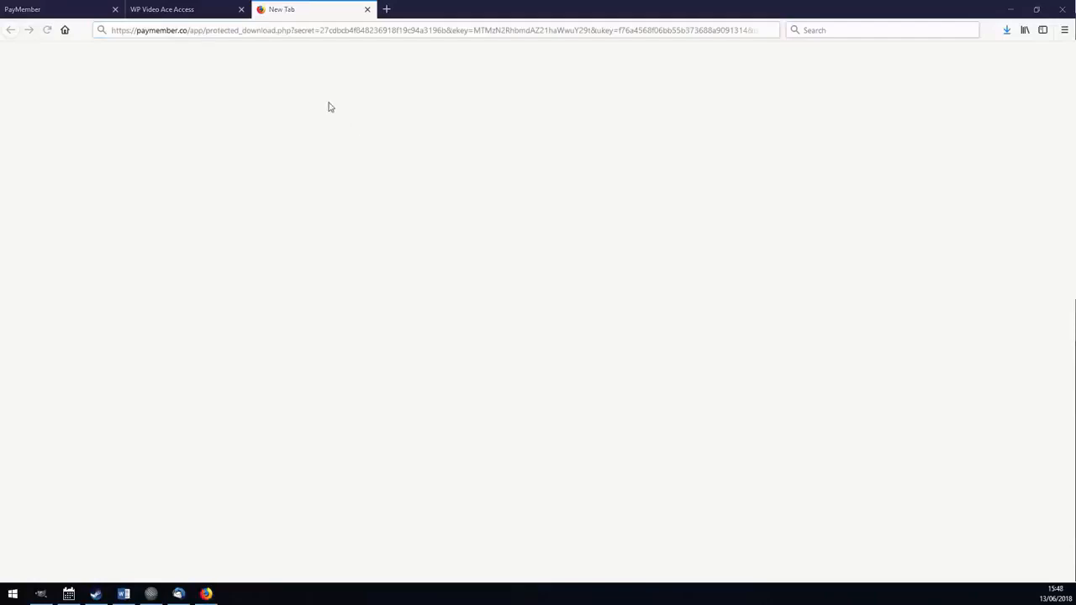
pyautogui.click(46, 7)
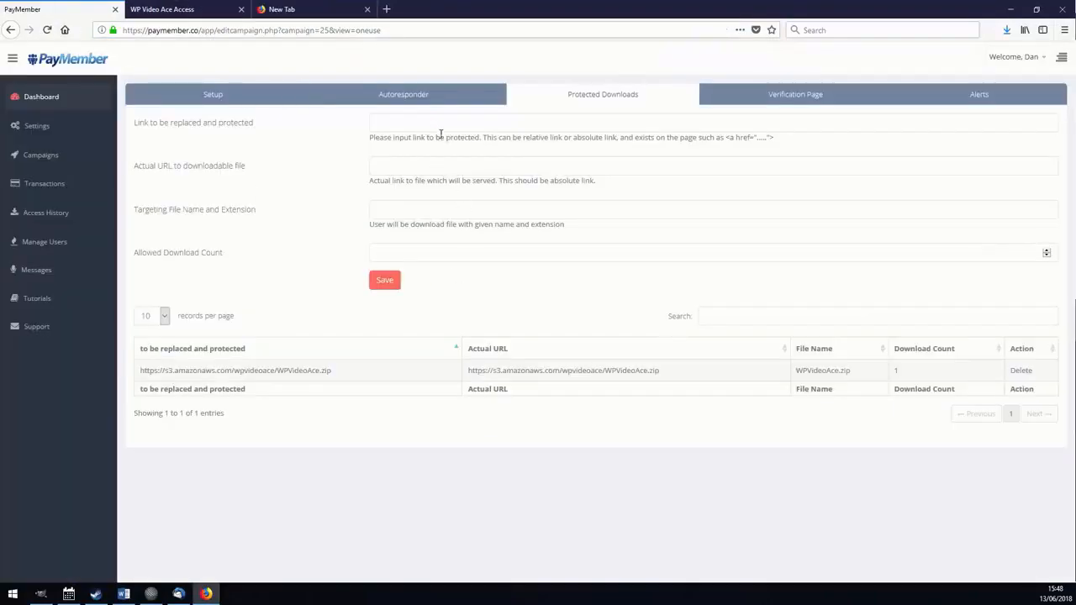
pyautogui.moveTo(664, 370); pyautogui.dragTo(465, 363)
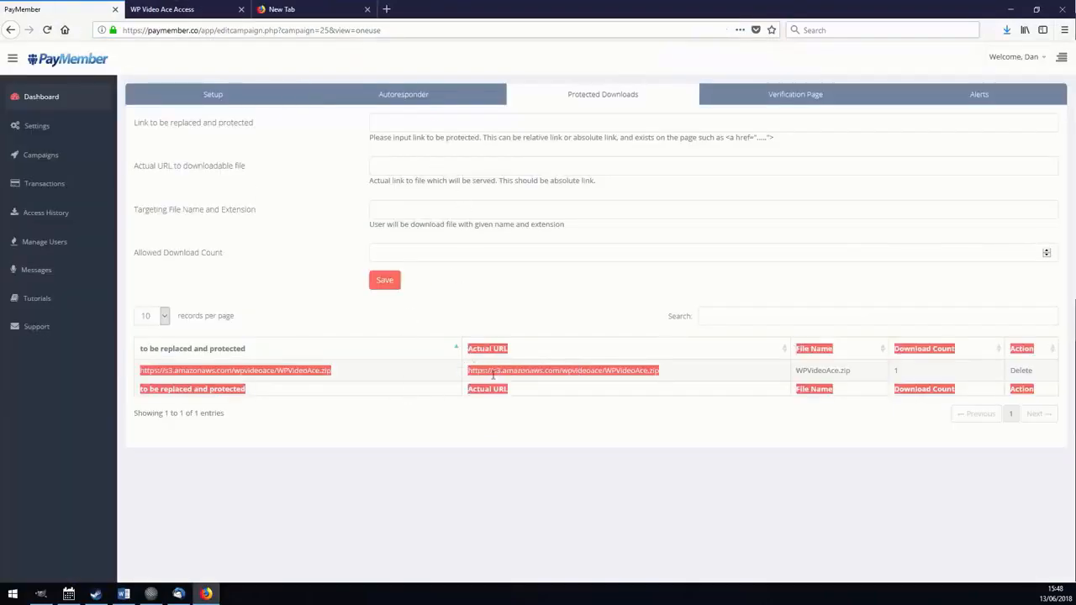
pyautogui.click(514, 371)
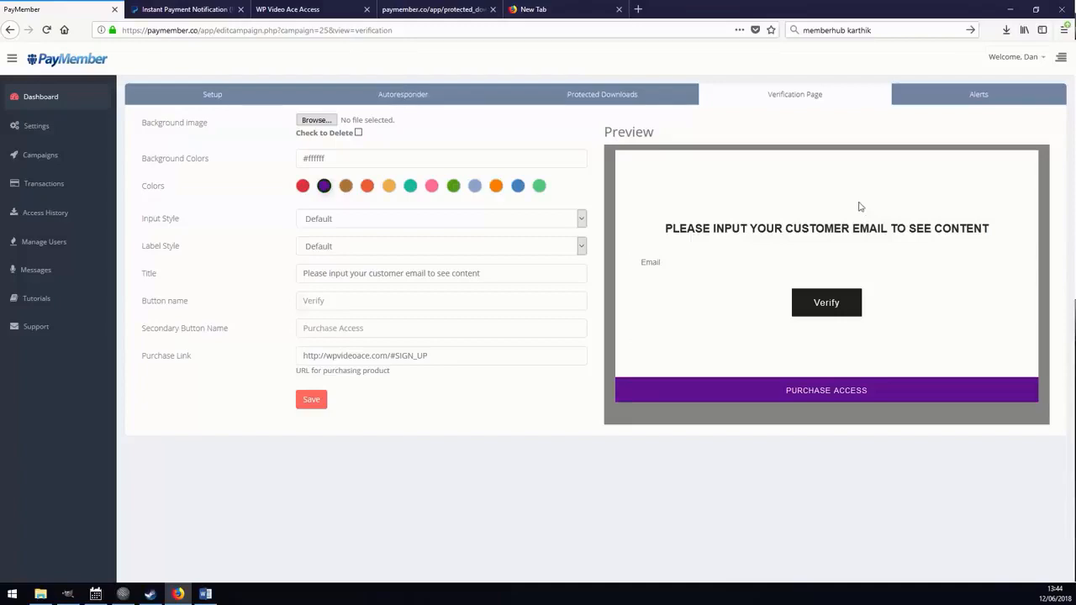
# On the campaign's verification page, set the input style to Border Soild Bottom and the label style to Label Bg
pyautogui.click(398, 220)
pyautogui.click(363, 251)
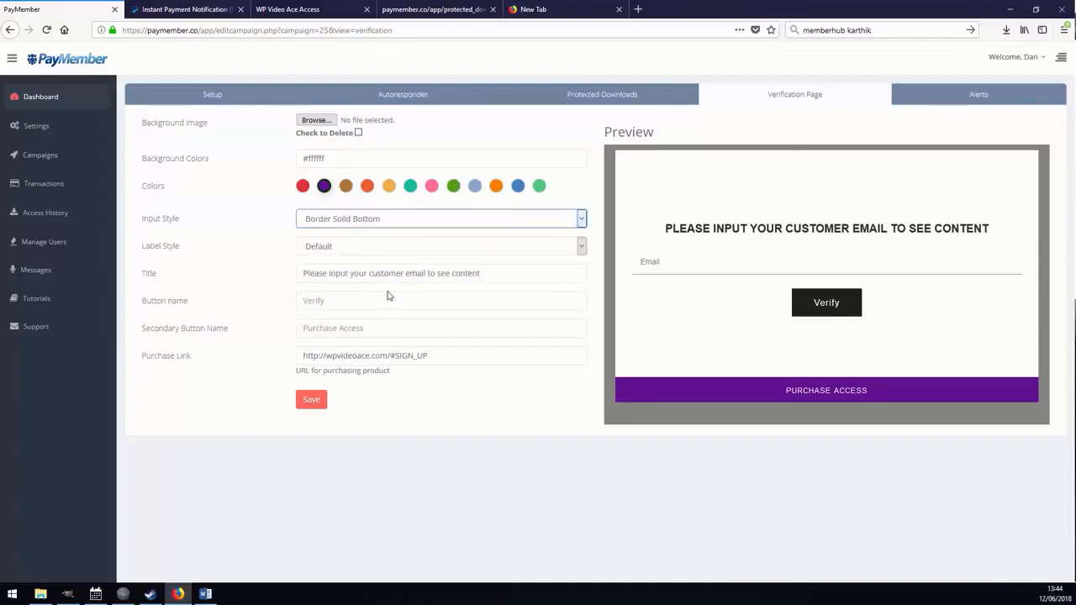
pyautogui.click(370, 245)
pyautogui.click(351, 295)
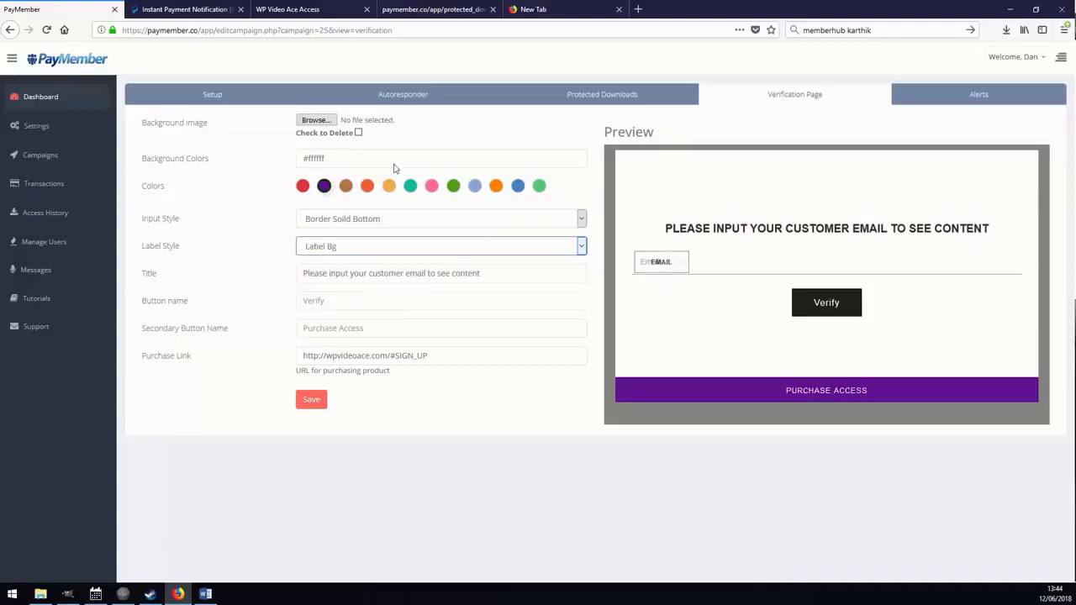
# Keep the verification page title and set the button name to "Verify Your Email"
pyautogui.moveTo(487, 274); pyautogui.dragTo(257, 278)
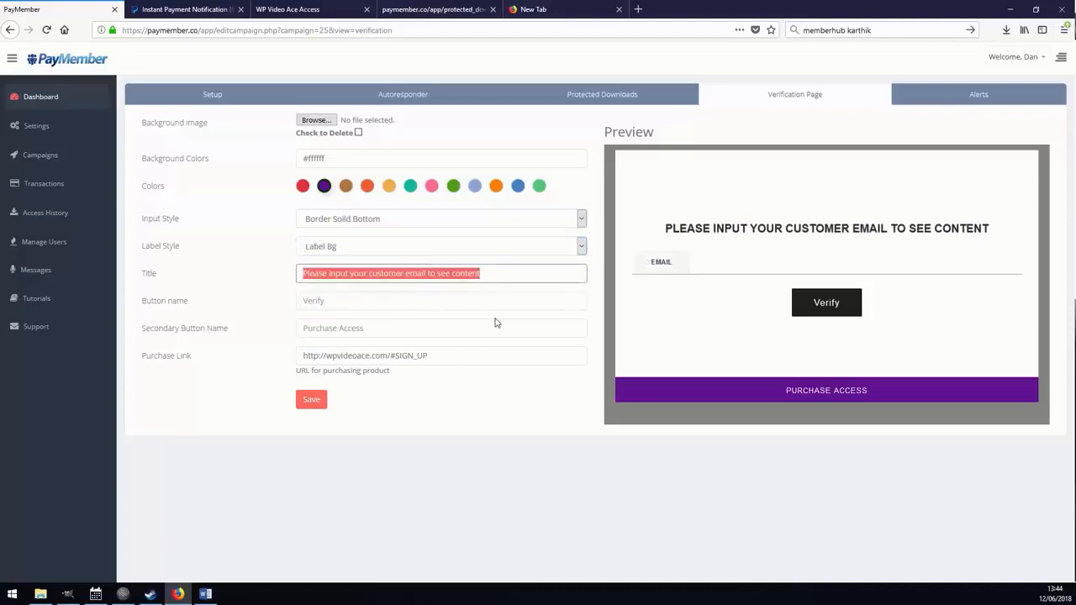
pyautogui.click(351, 301)
pyautogui.write('V')
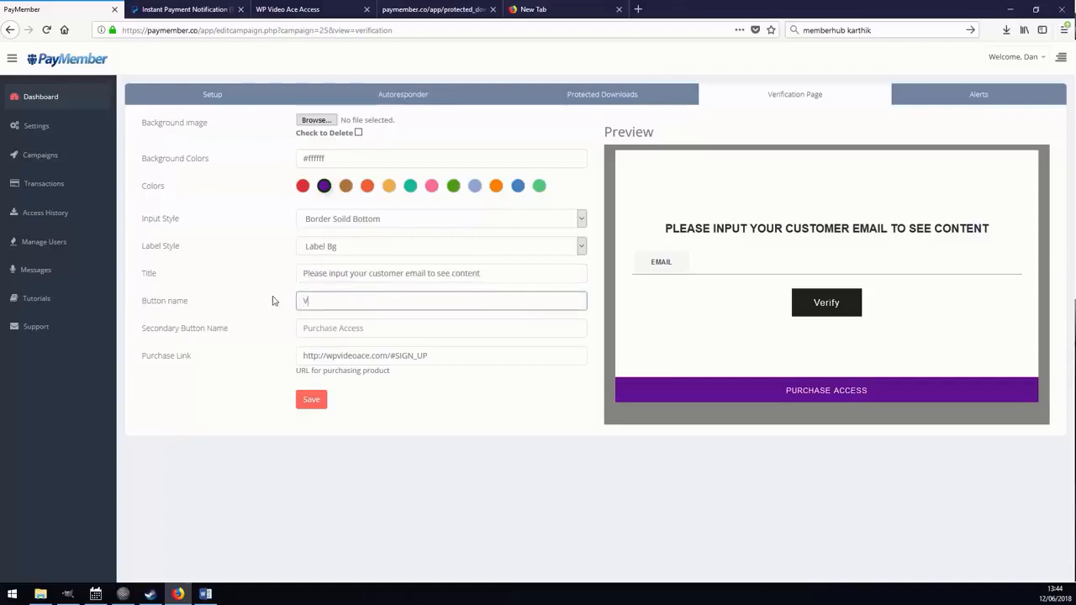
pyautogui.write('erify Your Email')
pyautogui.click(459, 445)
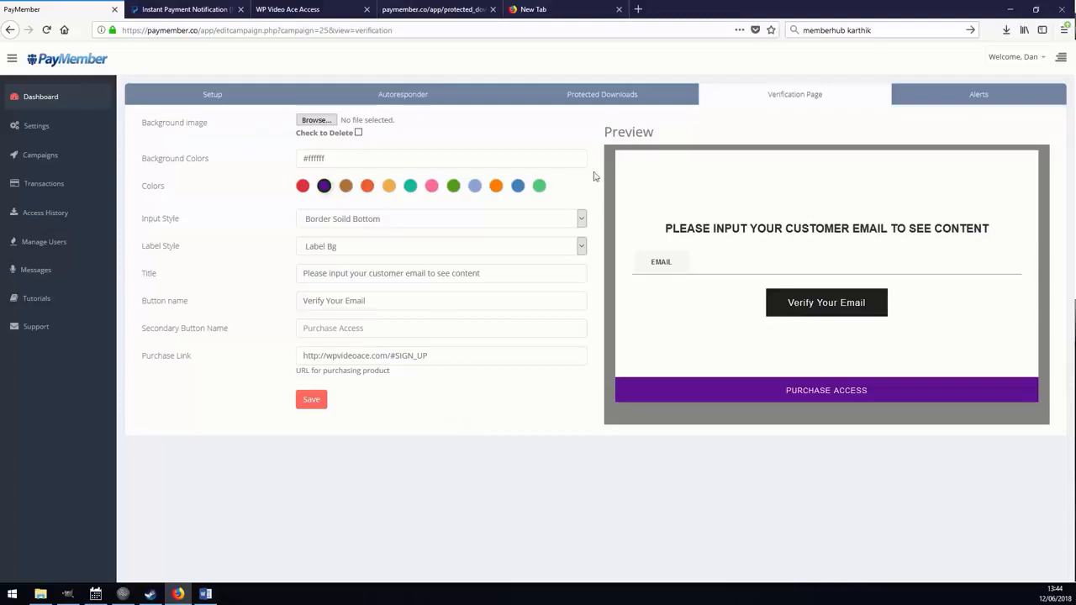
# Look over the campaign's alert options, and examine the product and customer name of the latest WP Video Ace transaction
pyautogui.click(978, 99)
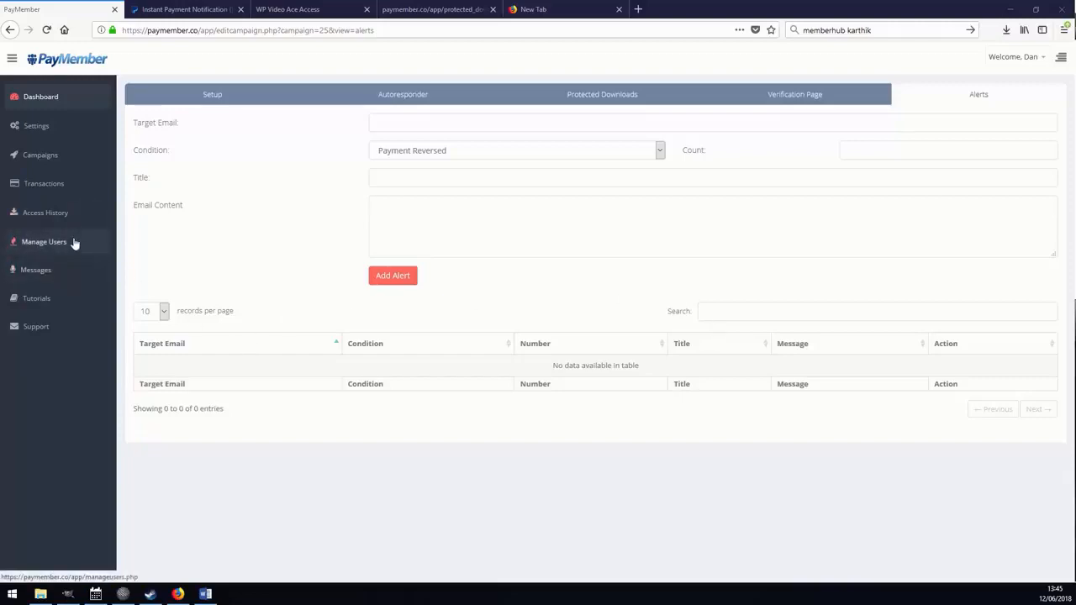
pyautogui.click(67, 185)
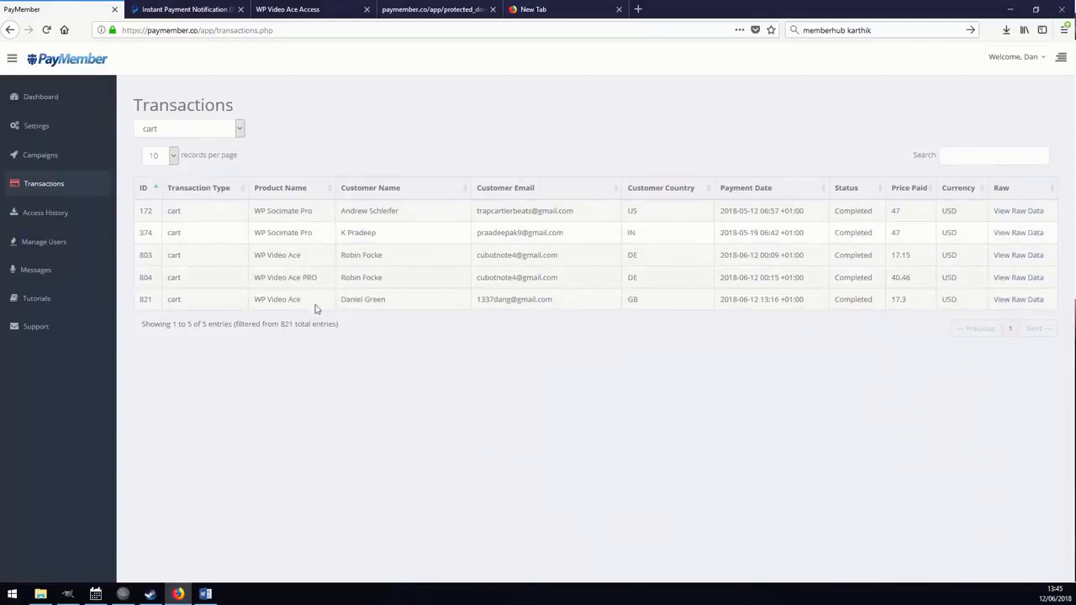
pyautogui.moveTo(315, 308); pyautogui.dragTo(252, 312)
pyautogui.moveTo(404, 299); pyautogui.dragTo(339, 302)
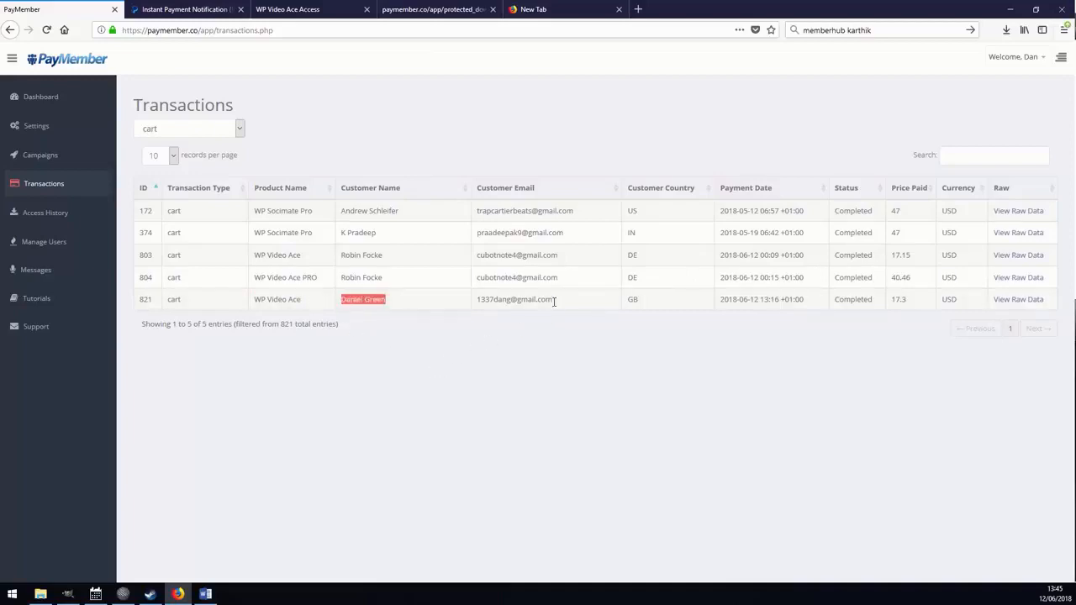
# Examine the customer email, country, payment date and status of the latest WP Video Ace transaction
pyautogui.moveTo(558, 300); pyautogui.dragTo(470, 308)
pyautogui.moveTo(666, 300); pyautogui.dragTo(623, 305)
pyautogui.moveTo(821, 298); pyautogui.dragTo(699, 348)
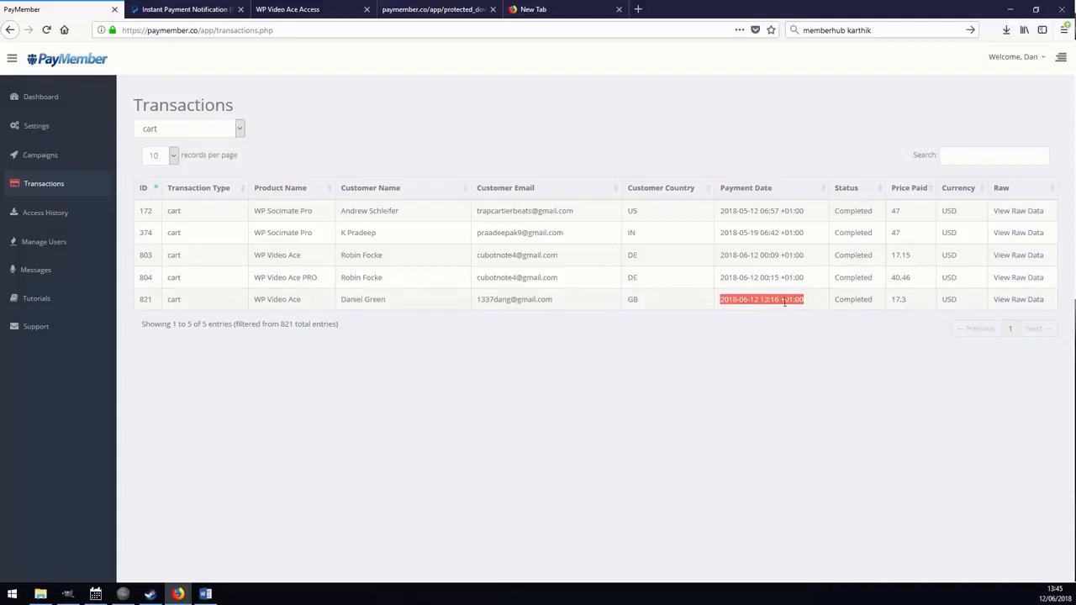
pyautogui.moveTo(871, 300); pyautogui.dragTo(840, 361)
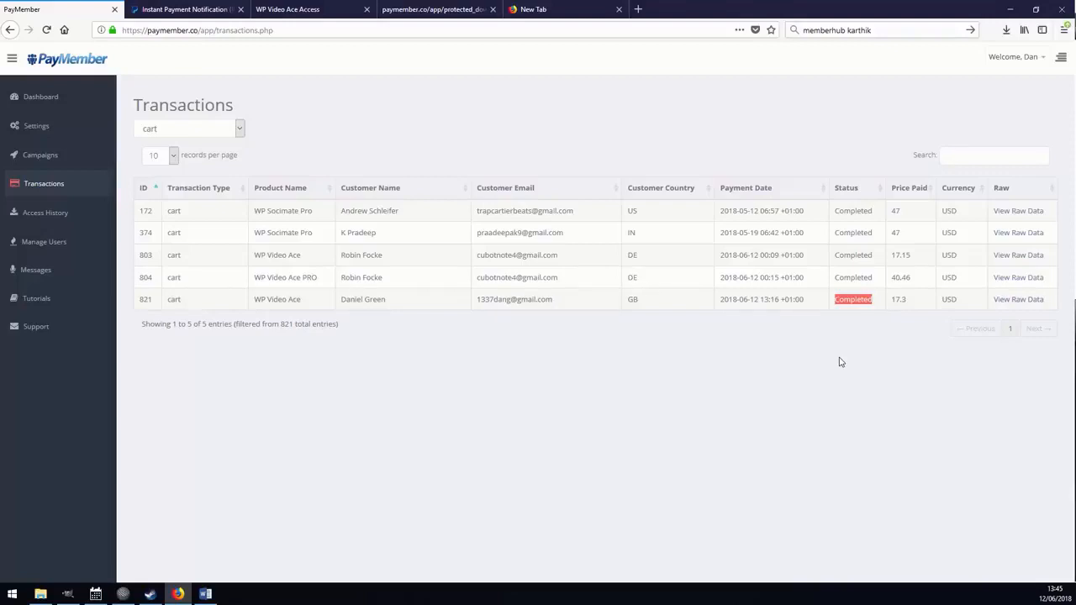
# View the raw JSON data of the latest WP Video Ace transaction and close it
pyautogui.click(1016, 300)
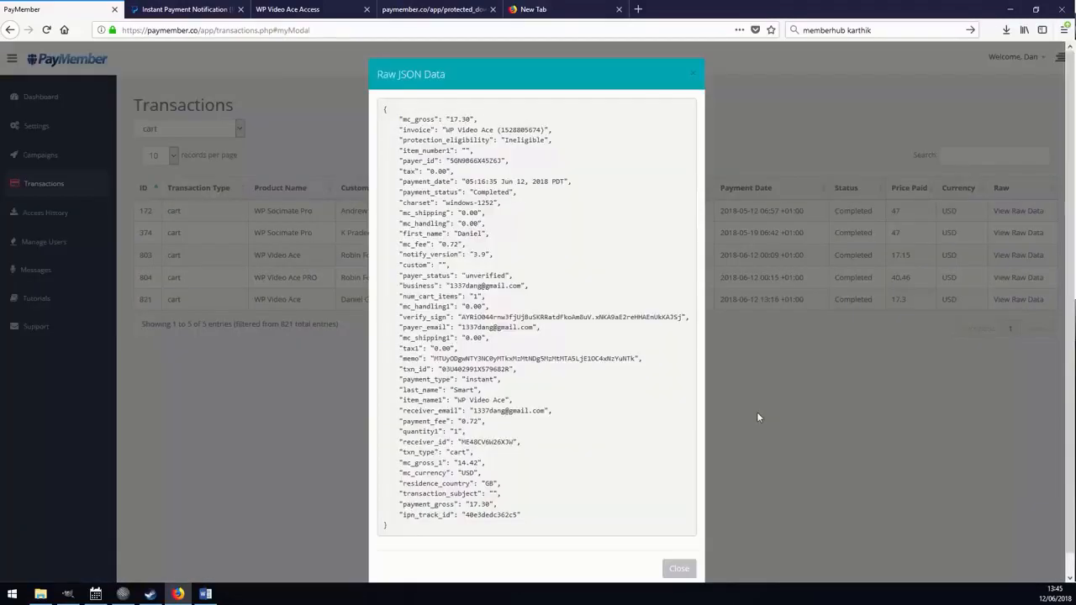
pyautogui.scroll(-1, 708, 311)
pyautogui.scroll(1, 476, 391)
pyautogui.click(780, 385)
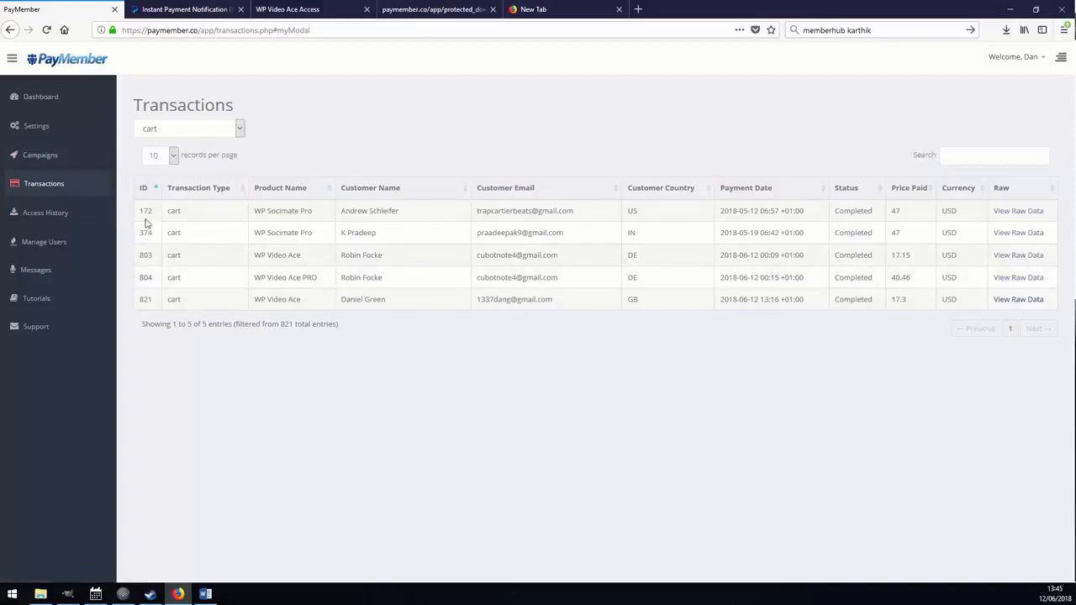
# Open the alerts of the WP Video Ace campaign and review the available alert conditions
pyautogui.click(63, 160)
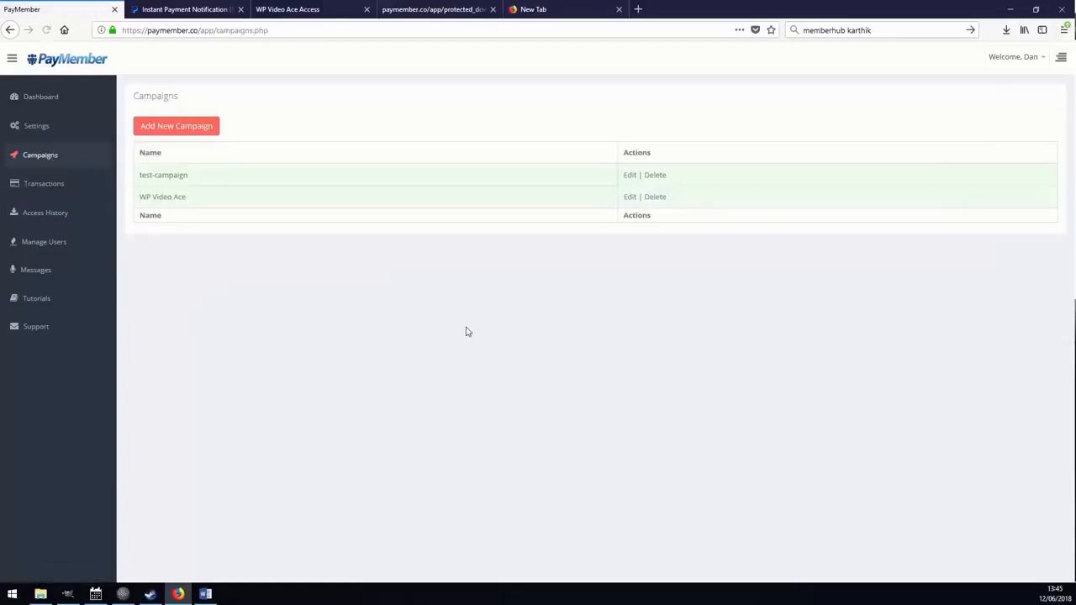
pyautogui.click(633, 197)
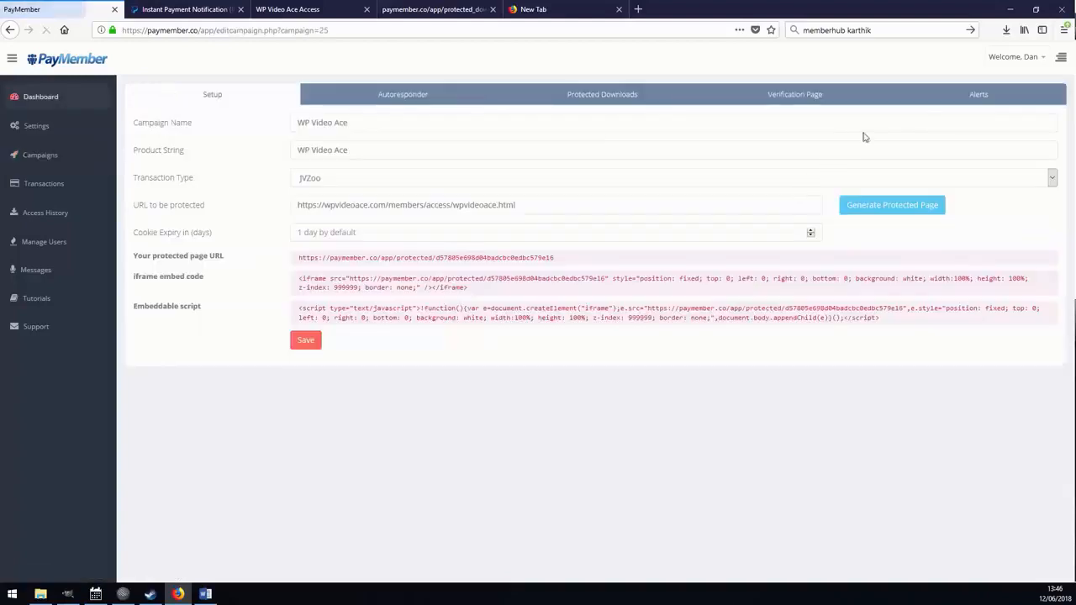
pyautogui.click(971, 99)
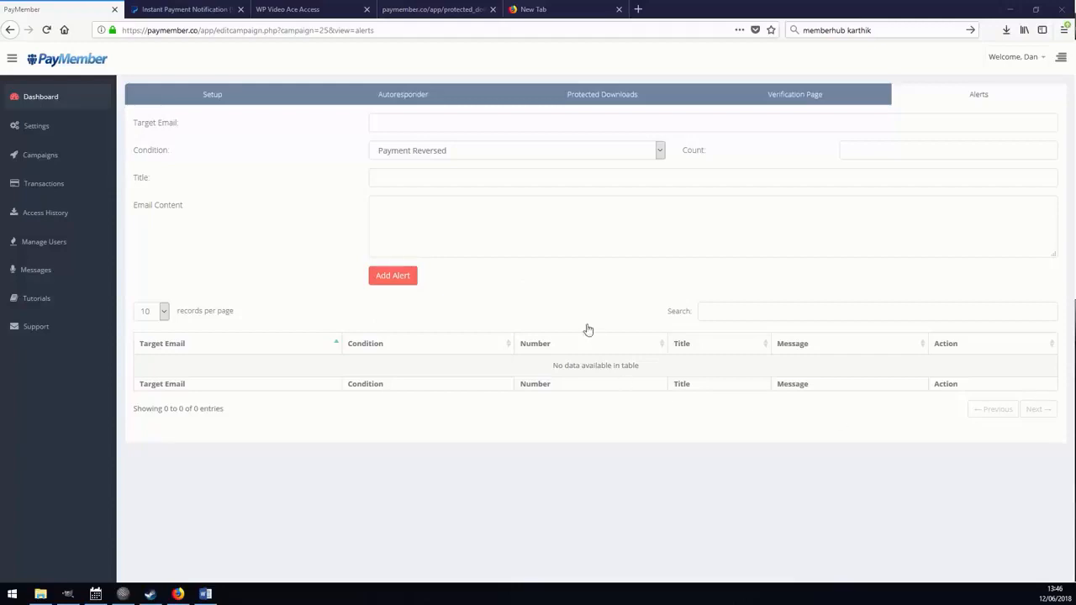
pyautogui.click(501, 153)
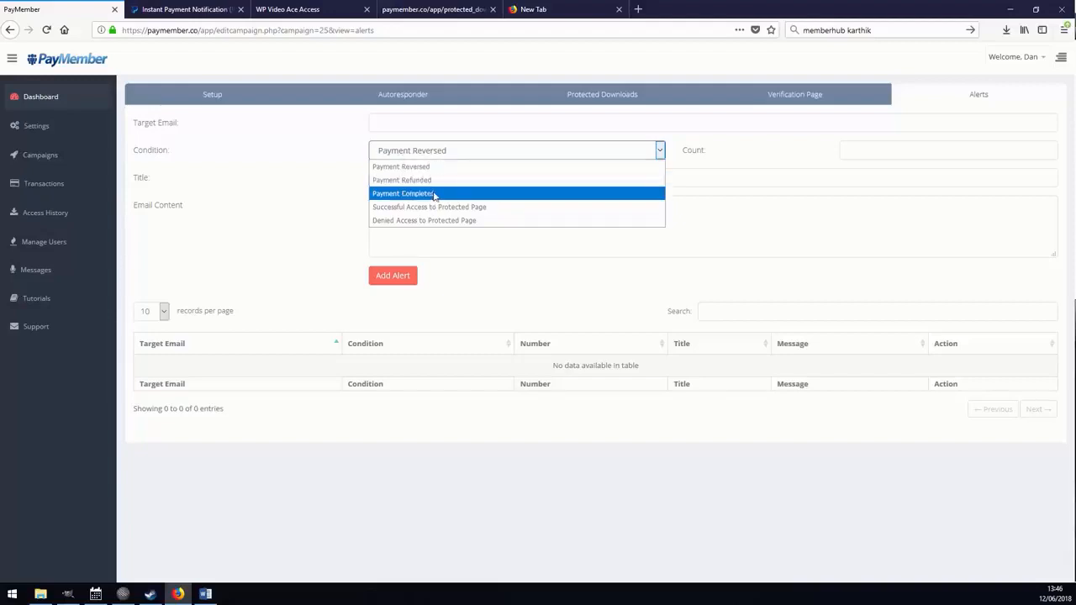
pyautogui.click(324, 166)
# Set the new alert's count to 10 and its condition to Payment Reversed
pyautogui.click(871, 147)
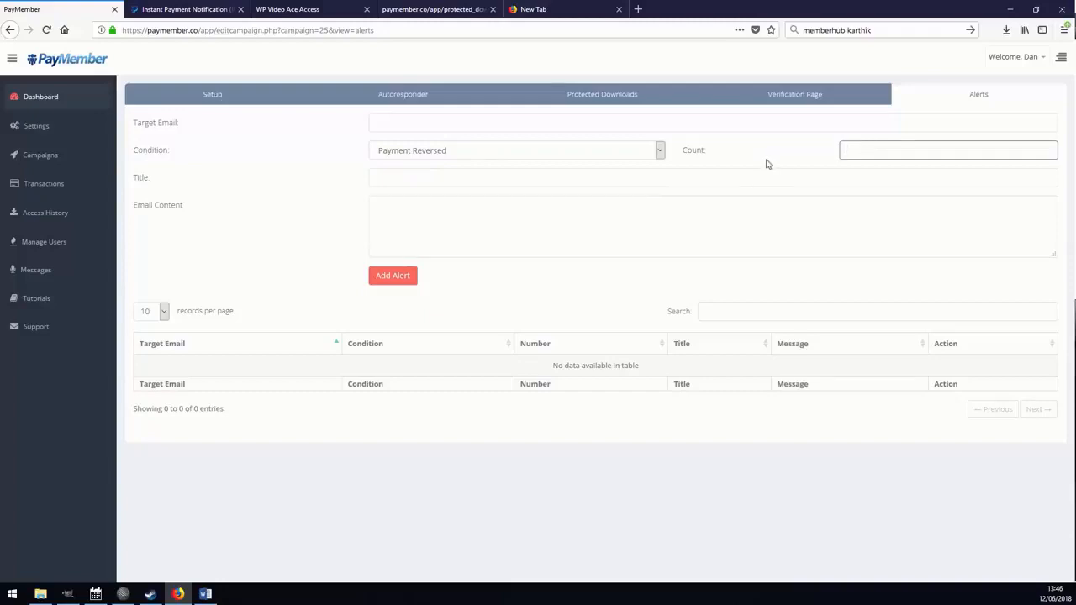
pyautogui.click(549, 151)
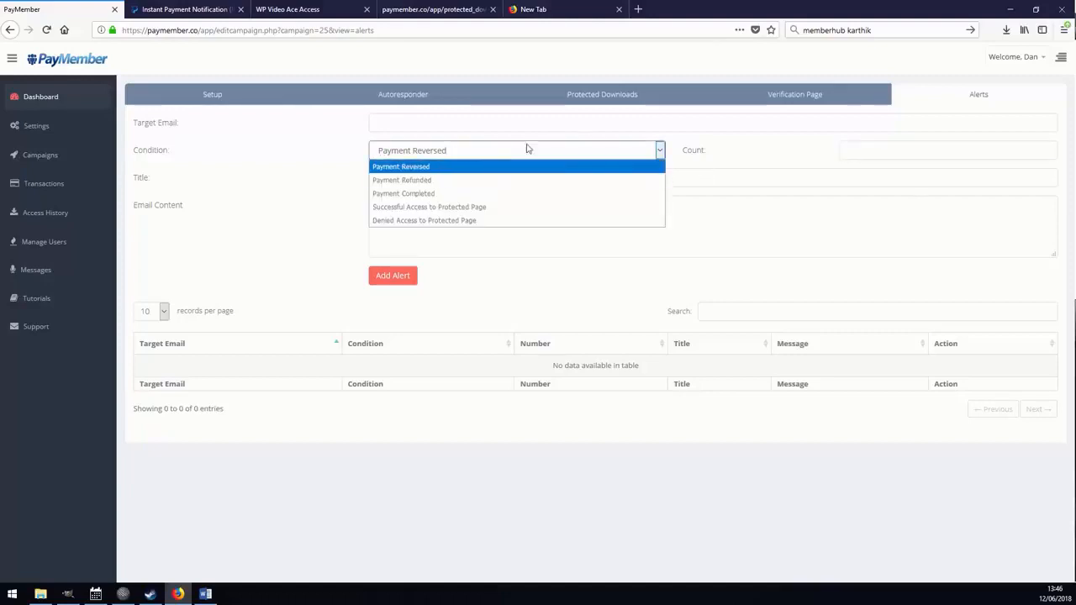
pyautogui.click(852, 151)
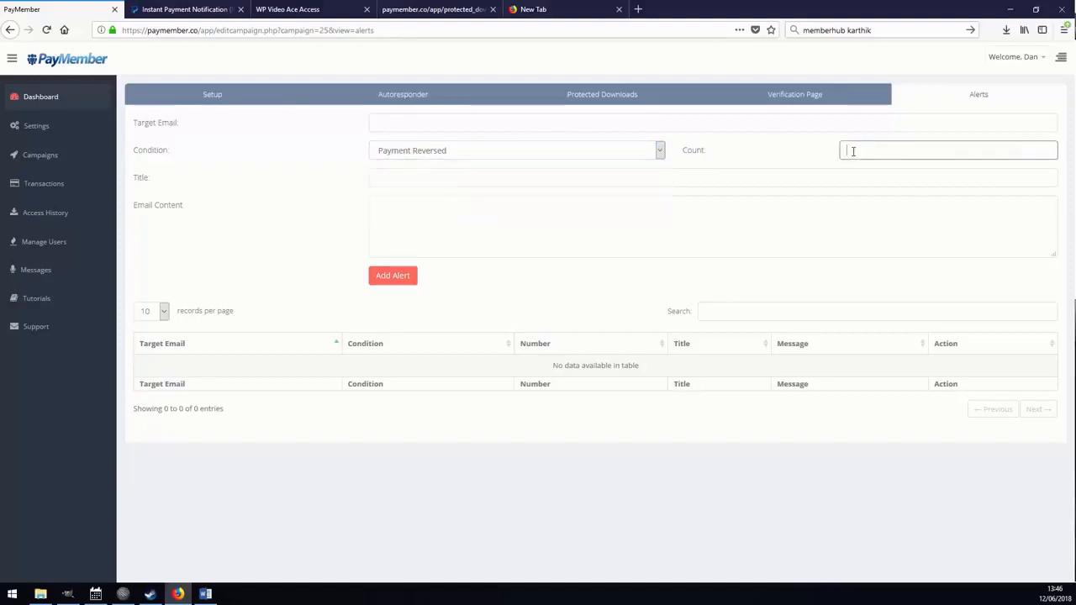
pyautogui.write('10')
pyautogui.click(476, 154)
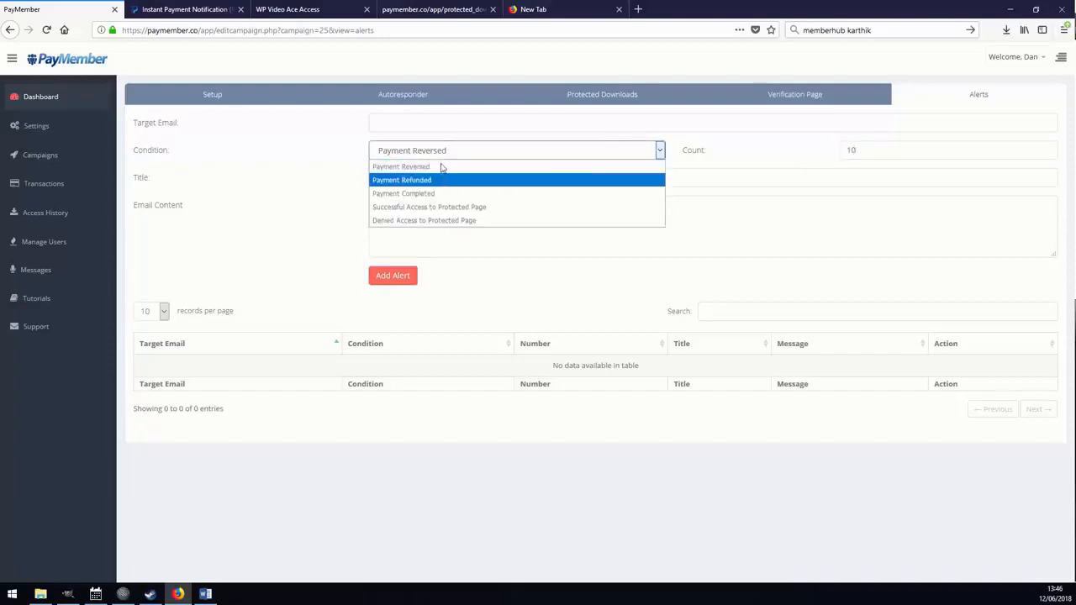
pyautogui.click(442, 167)
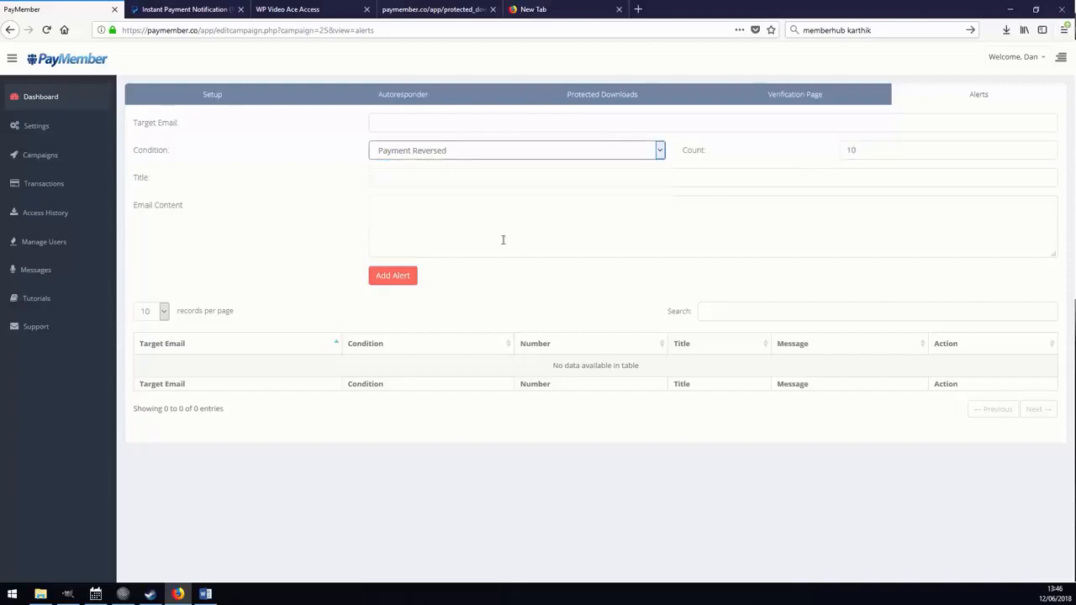
# Fill in the alert's target email with the account owner's email address
pyautogui.click(430, 177)
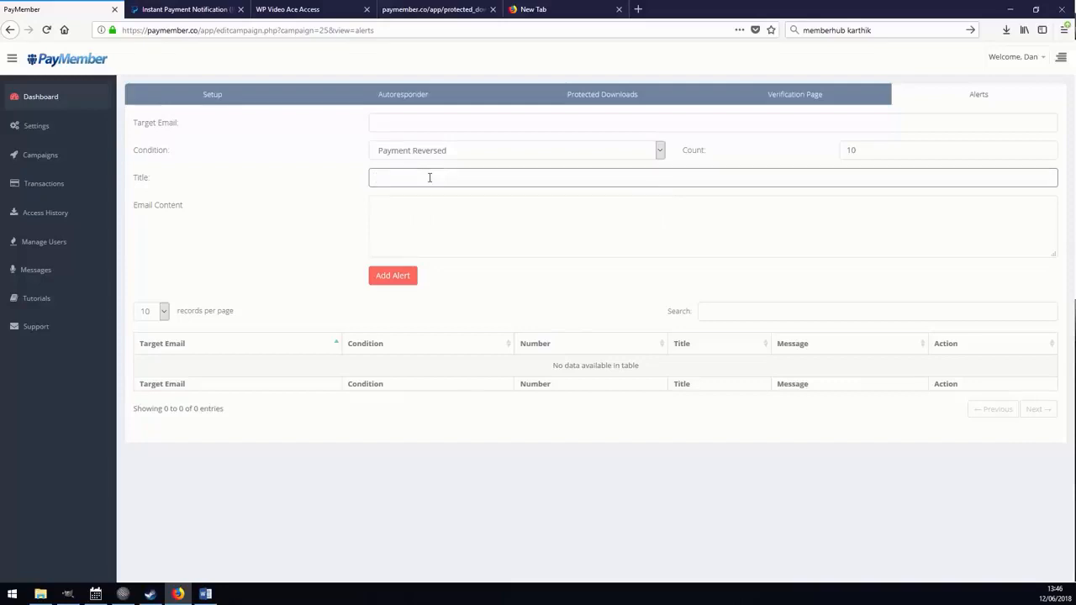
pyautogui.click(400, 118)
pyautogui.write('1337da')
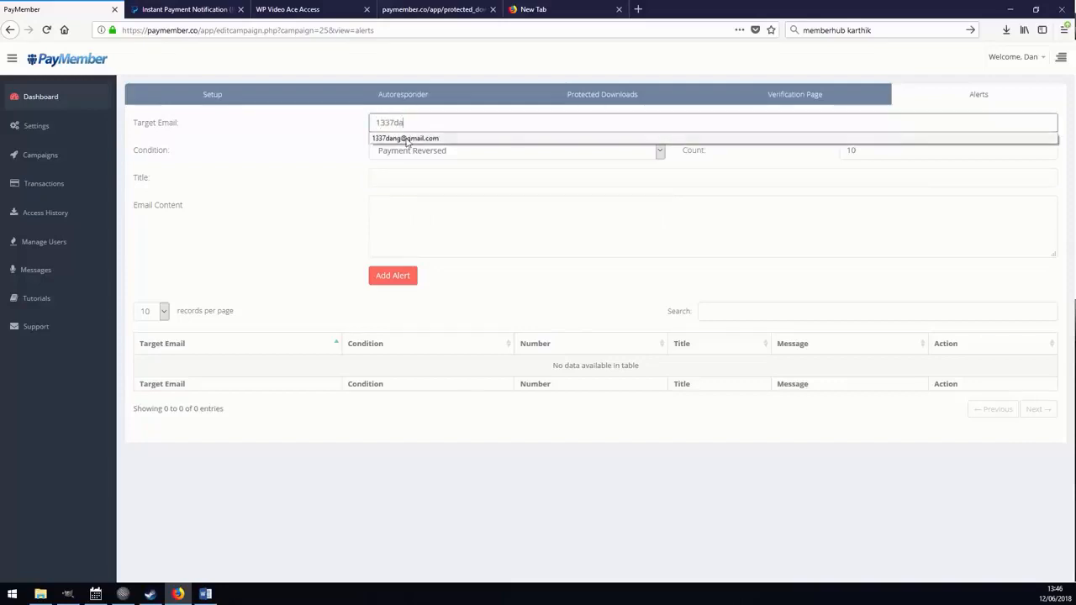
pyautogui.click(450, 138)
# Title the alert "Multiple Chargeback Alert"
pyautogui.click(415, 180)
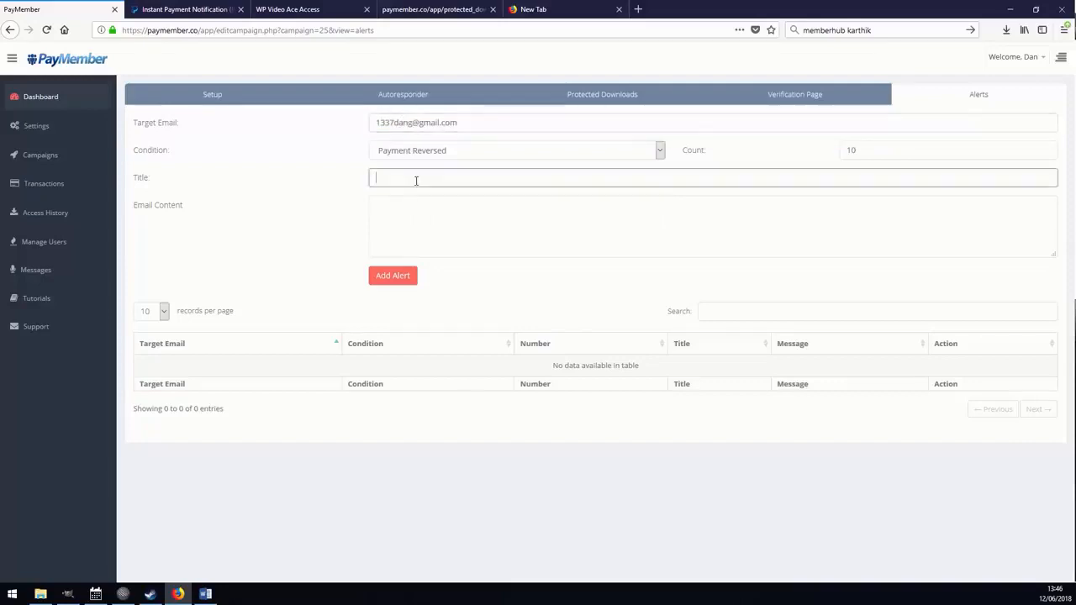
pyautogui.write('Multip')
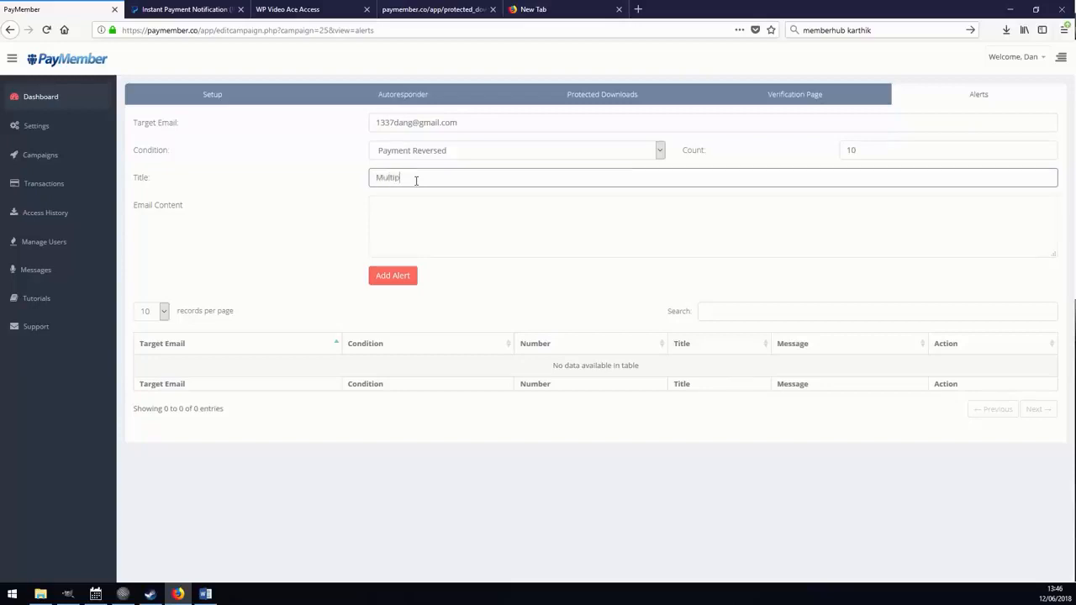
pyautogui.write('le Cha')
pyautogui.write('rg')
pyautogui.write('g')
pyautogui.write('ebak')
pyautogui.press('BackSpace')
pyautogui.press('BackSpace')
pyautogui.press('BackSpace')
pyautogui.write('back Alert')
# Write the alert's email content as "We have had mutliple chargebacks from {customer} please investigate!"
pyautogui.click(428, 227)
pyautogui.write('We')
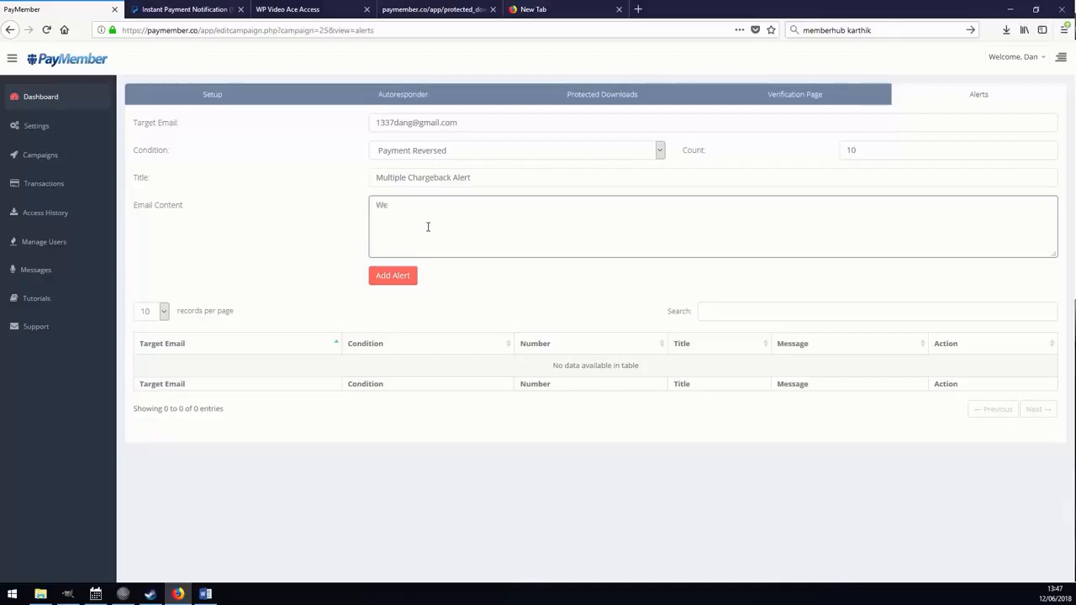
pyautogui.write(' have had mutliple chargebacks form ')
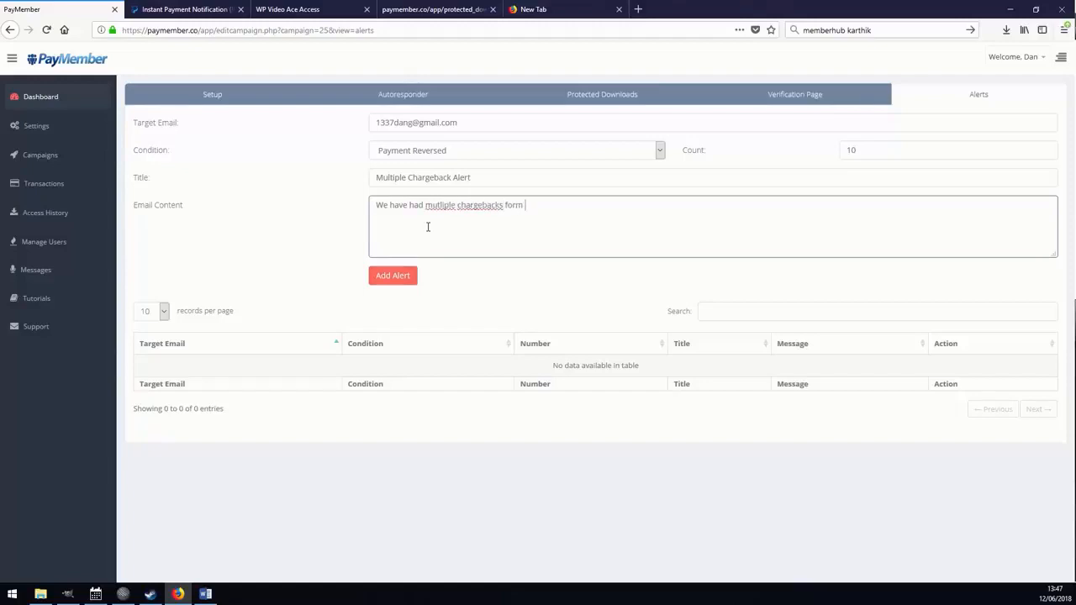
pyautogui.write('{customer}')
pyautogui.doubleClick(519, 204)
pyautogui.write('from {customer} please investigate!')
# Check the alert's target email, Payment Reversed condition and count of 10, and add the alert to the campaign
pyautogui.moveTo(480, 123); pyautogui.dragTo(315, 192)
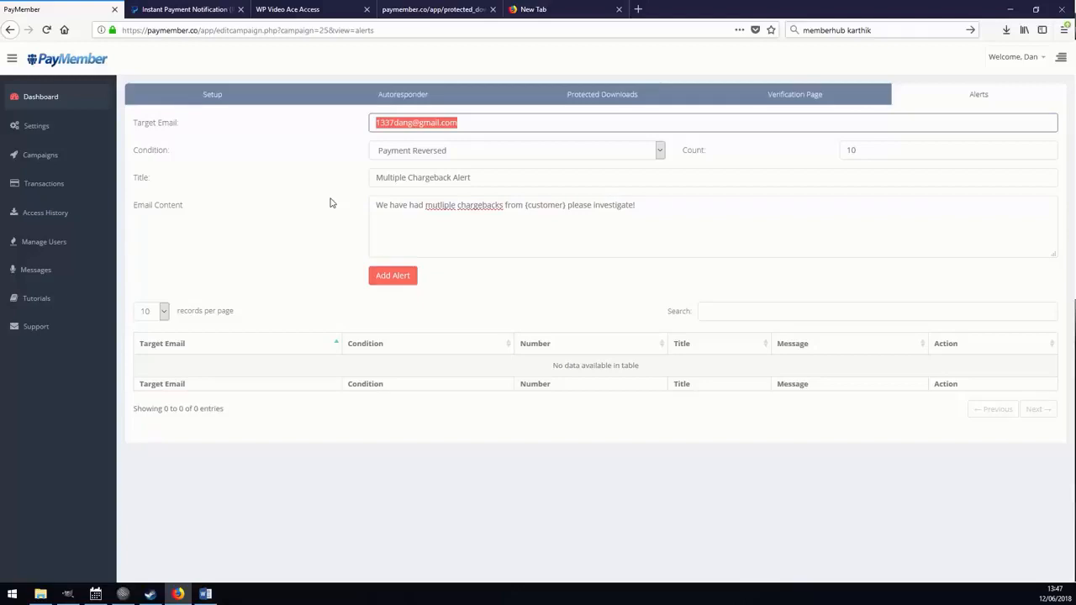
pyautogui.click(483, 153)
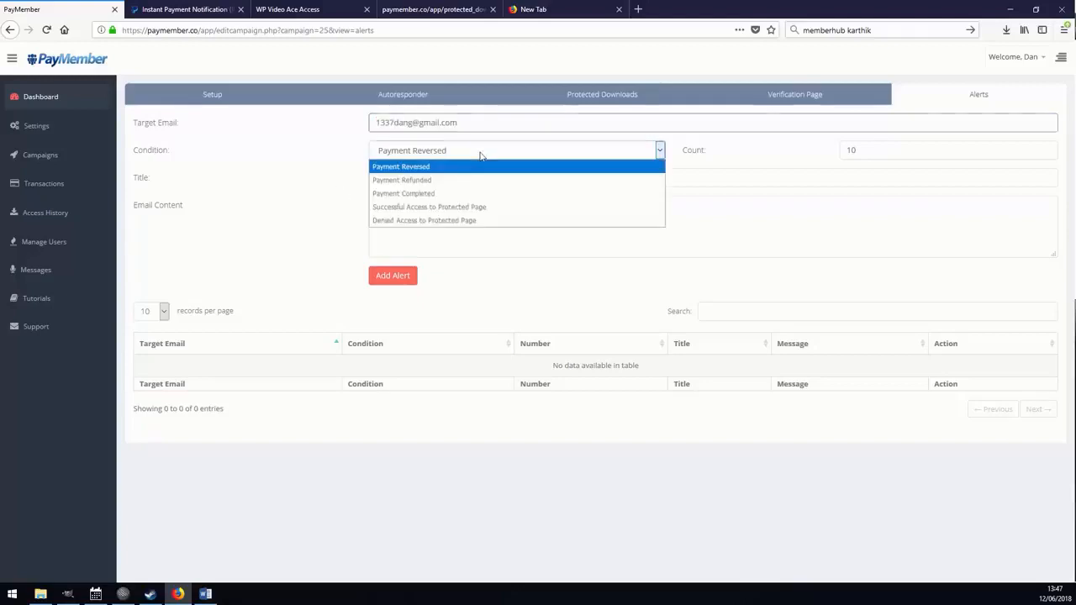
pyautogui.click(413, 168)
pyautogui.click(889, 148)
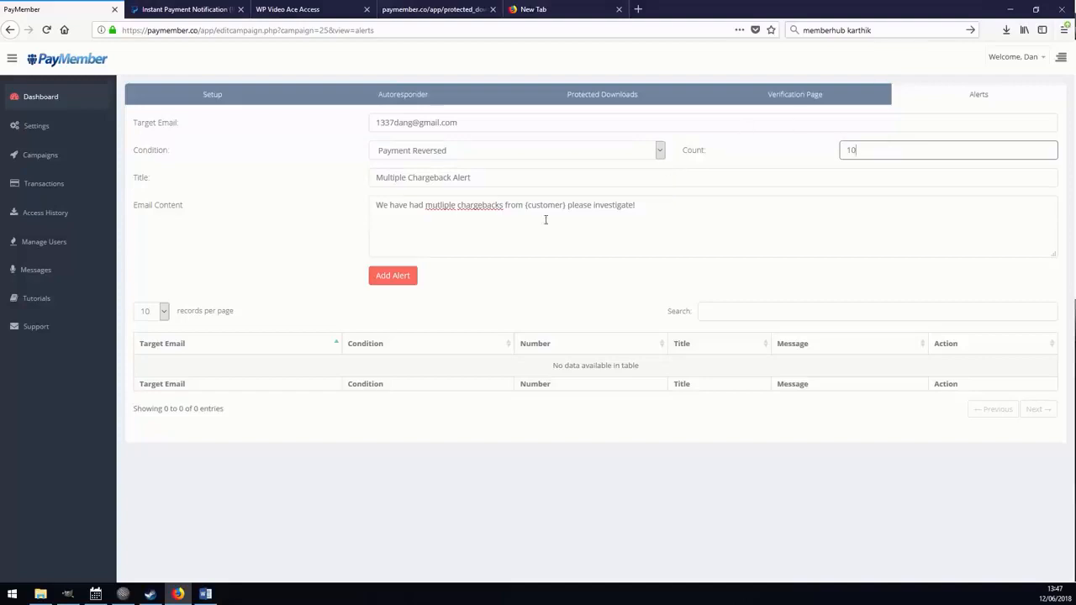
pyautogui.press('Tab')
pyautogui.click(649, 217)
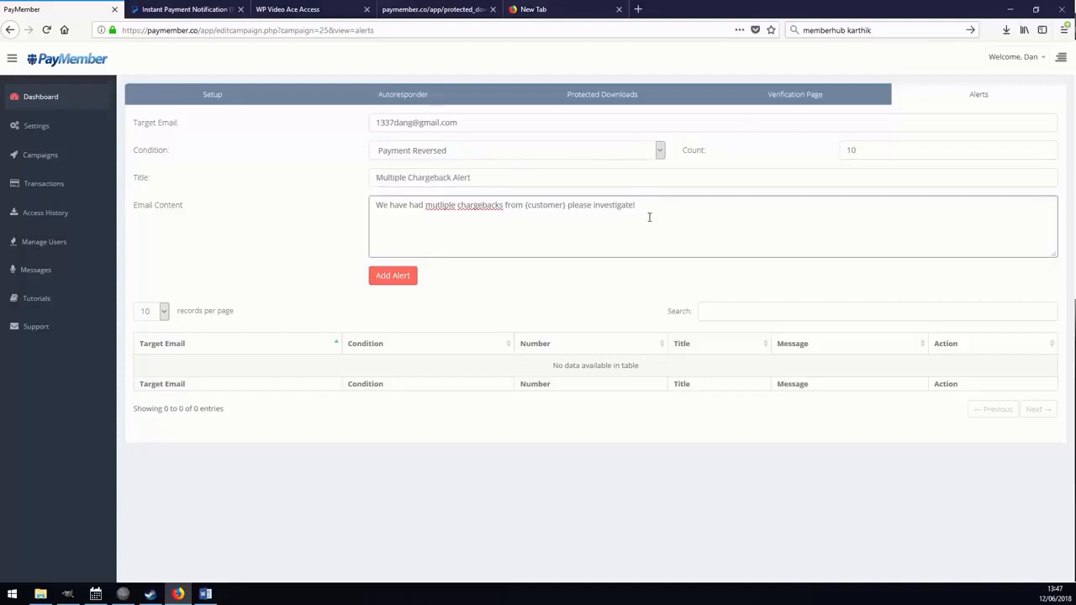
pyautogui.click(393, 281)
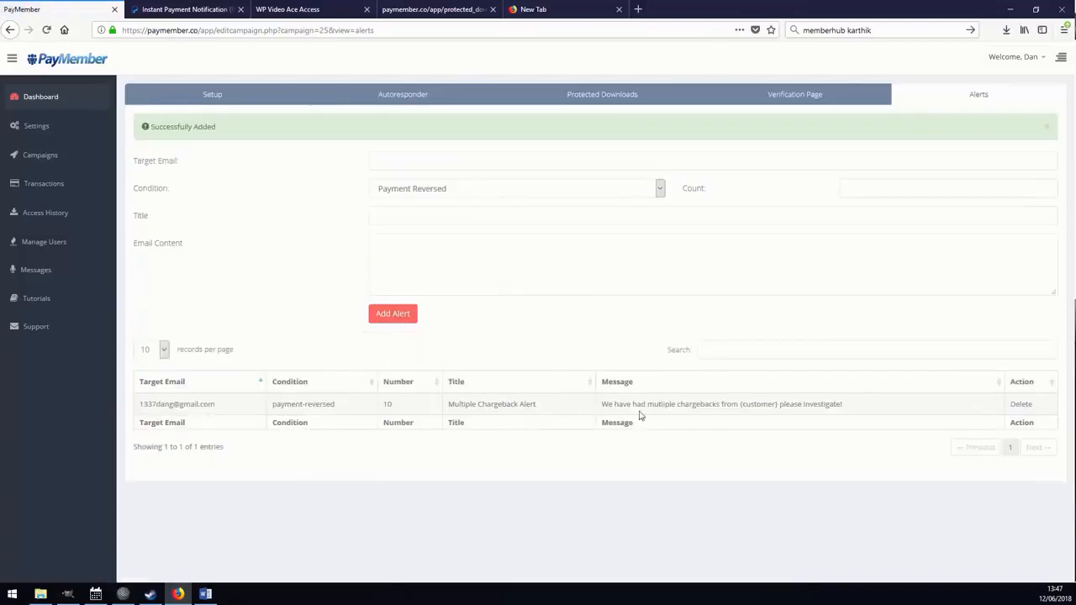
pyautogui.click(674, 405)
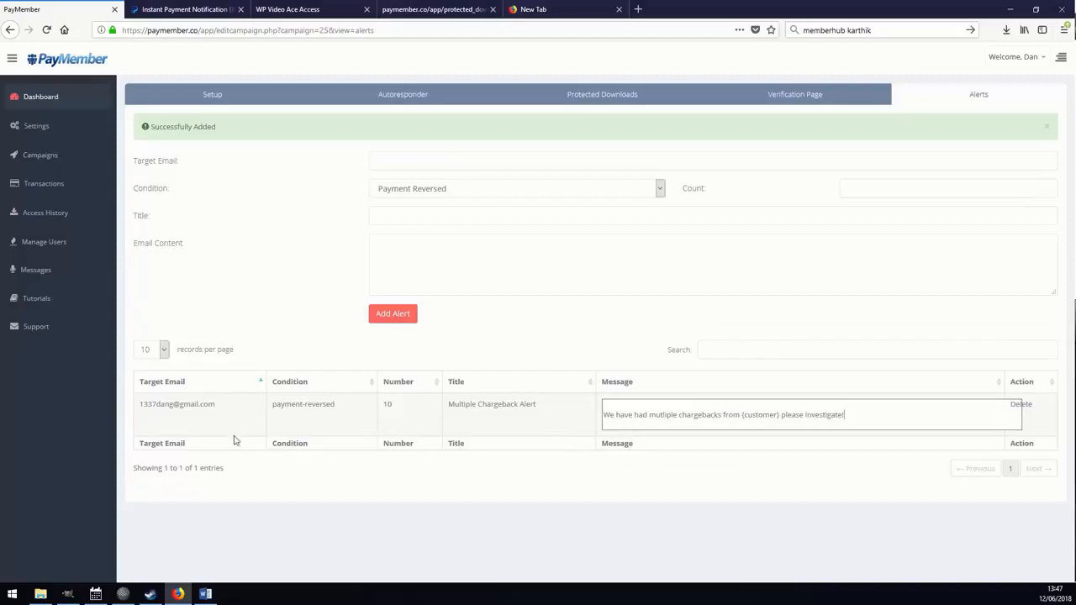
pyautogui.click(673, 549)
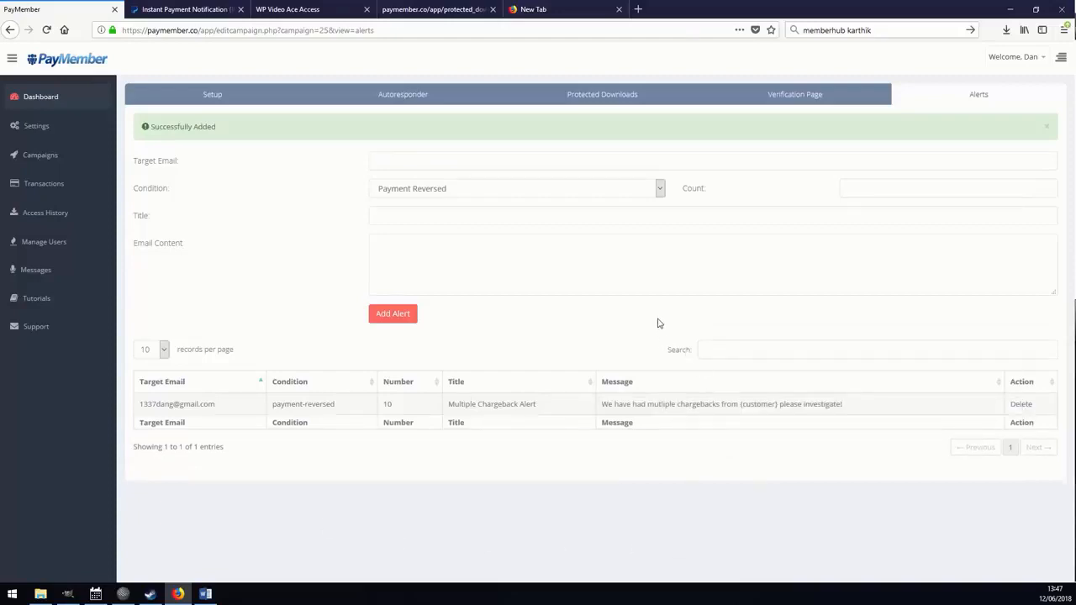
# Try the Payment Refunded and Payment Completed conditions for another alert
pyautogui.click(475, 191)
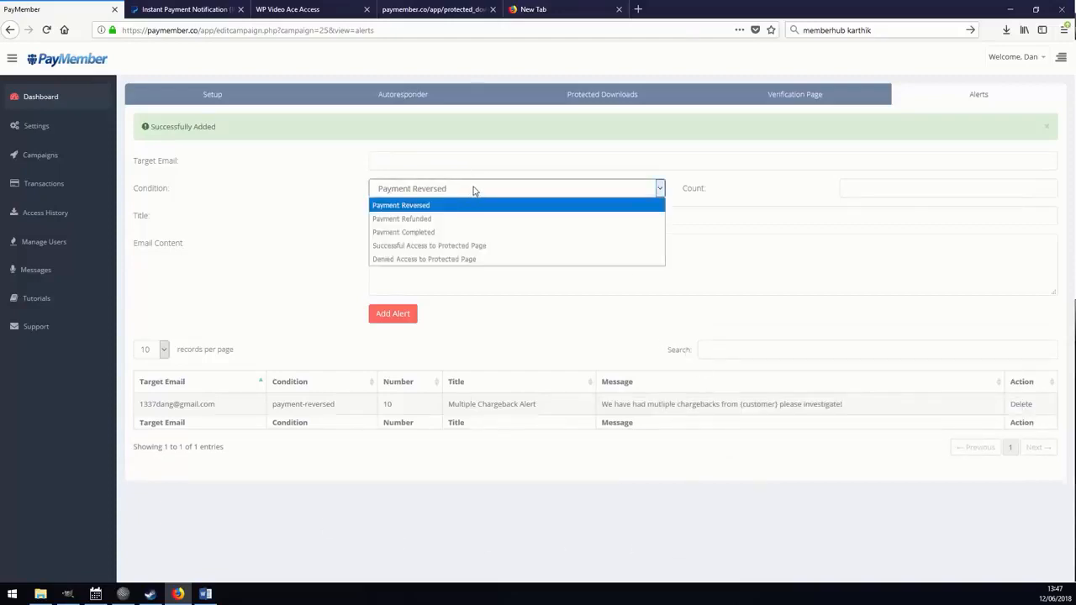
pyautogui.click(437, 218)
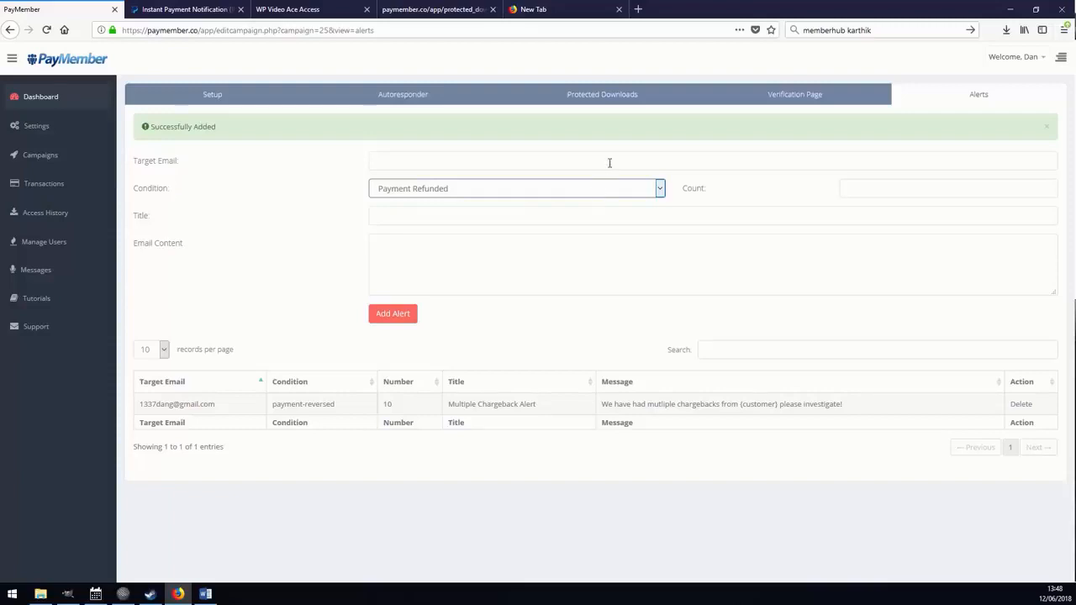
pyautogui.click(473, 190)
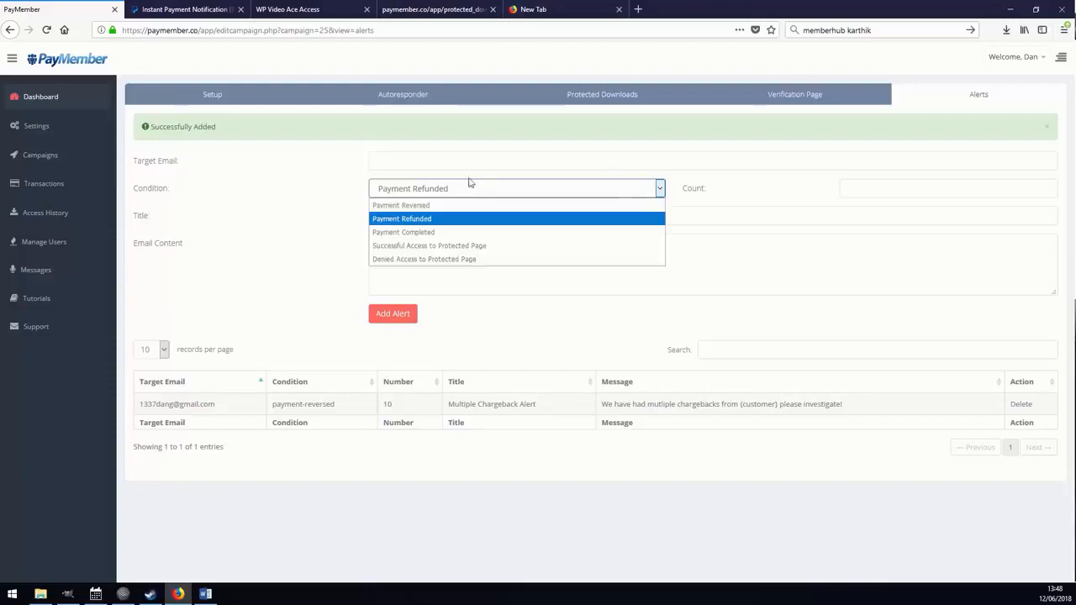
pyautogui.click(437, 233)
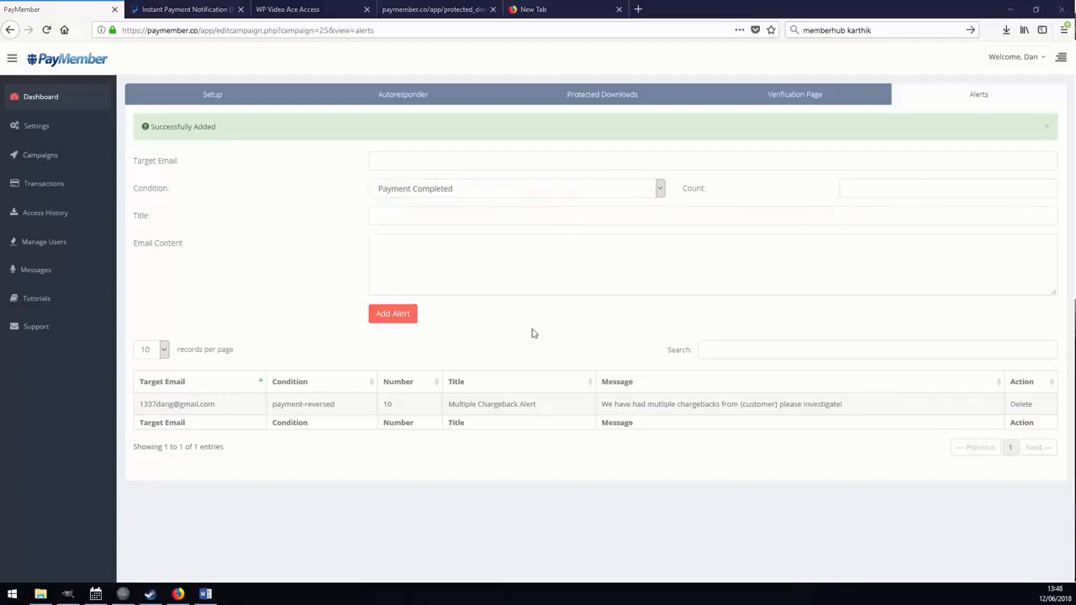
# Review the statuses and access URLs in the access history, and return to the WP Video Ace campaign's alerts
pyautogui.click(47, 215)
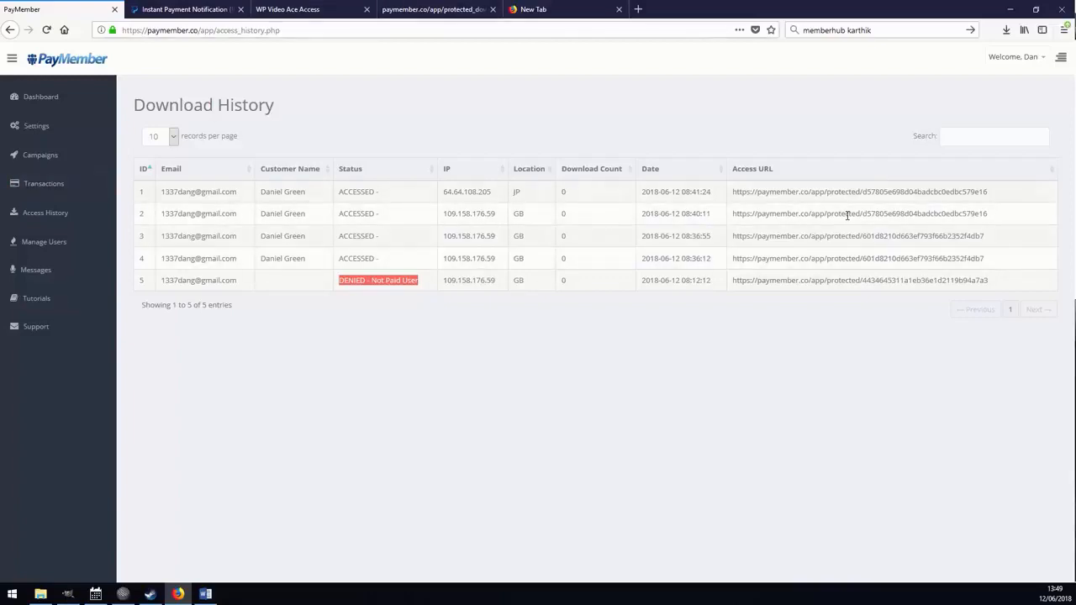
pyautogui.click(40, 154)
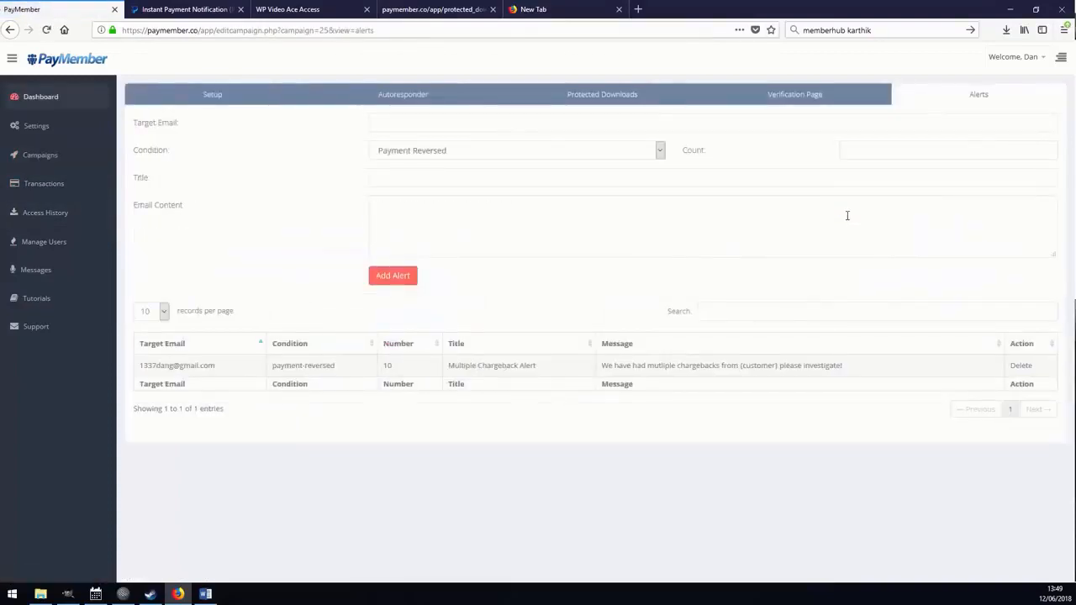
# Set another alert's condition to Successful Access to Protected Page and its count to 100
pyautogui.hotkey('alt', 'Down')
pyautogui.press('Down')
pyautogui.press('Down')
pyautogui.press('Down')
pyautogui.press('Down')
pyautogui.press('Up')
pyautogui.press('Return')
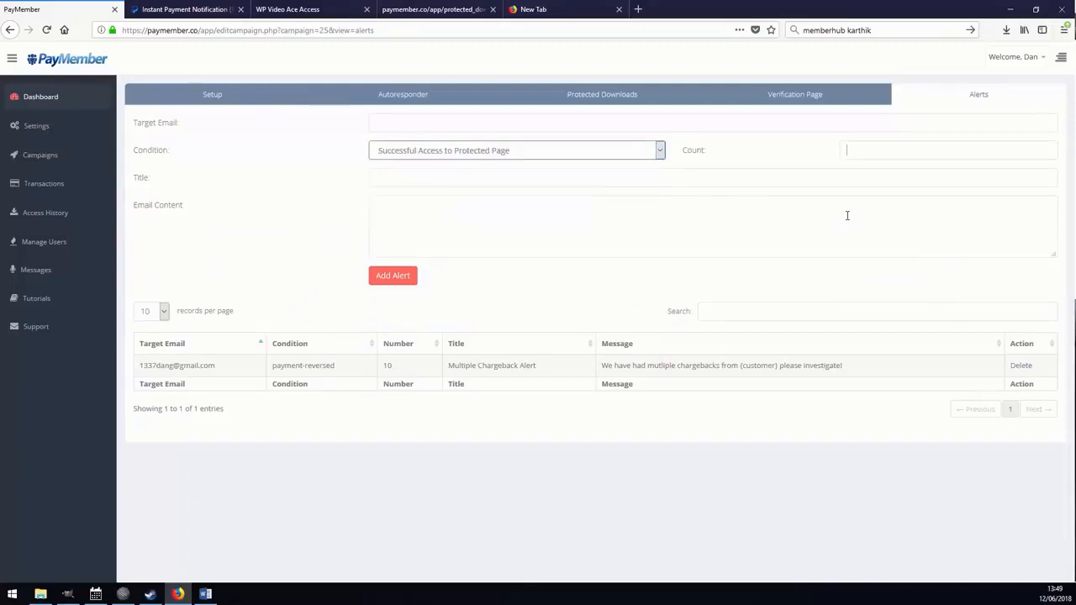
pyautogui.press('Tab')
pyautogui.write('100')
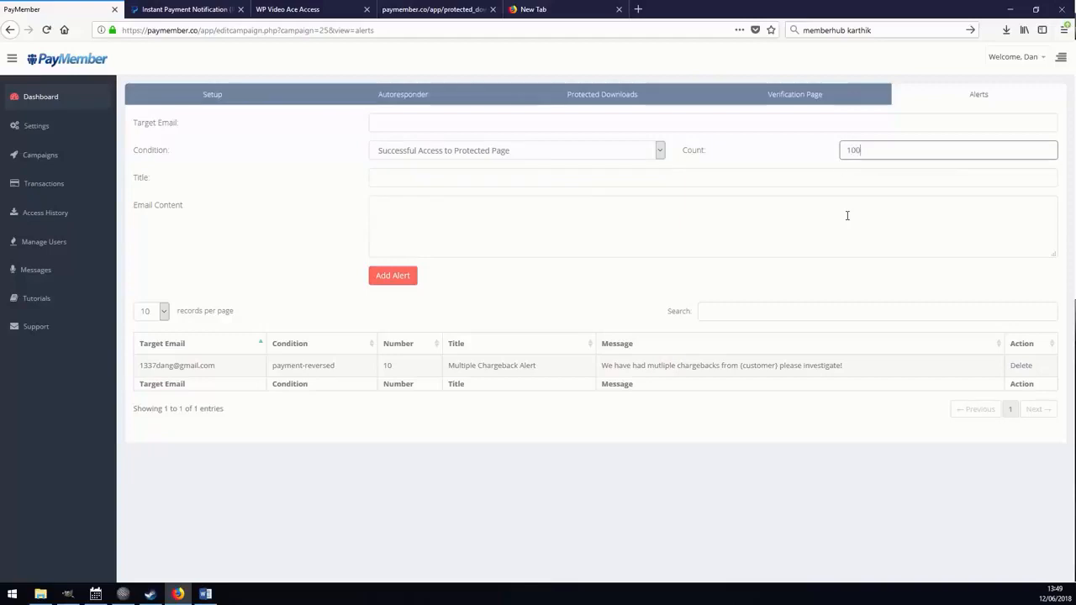
pyautogui.press('Tab')
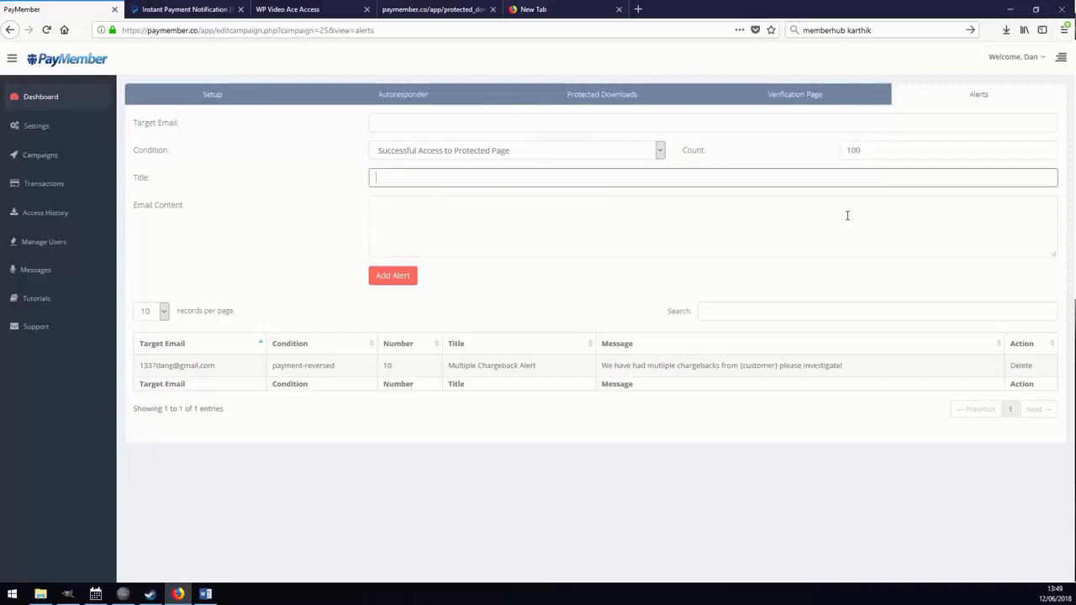